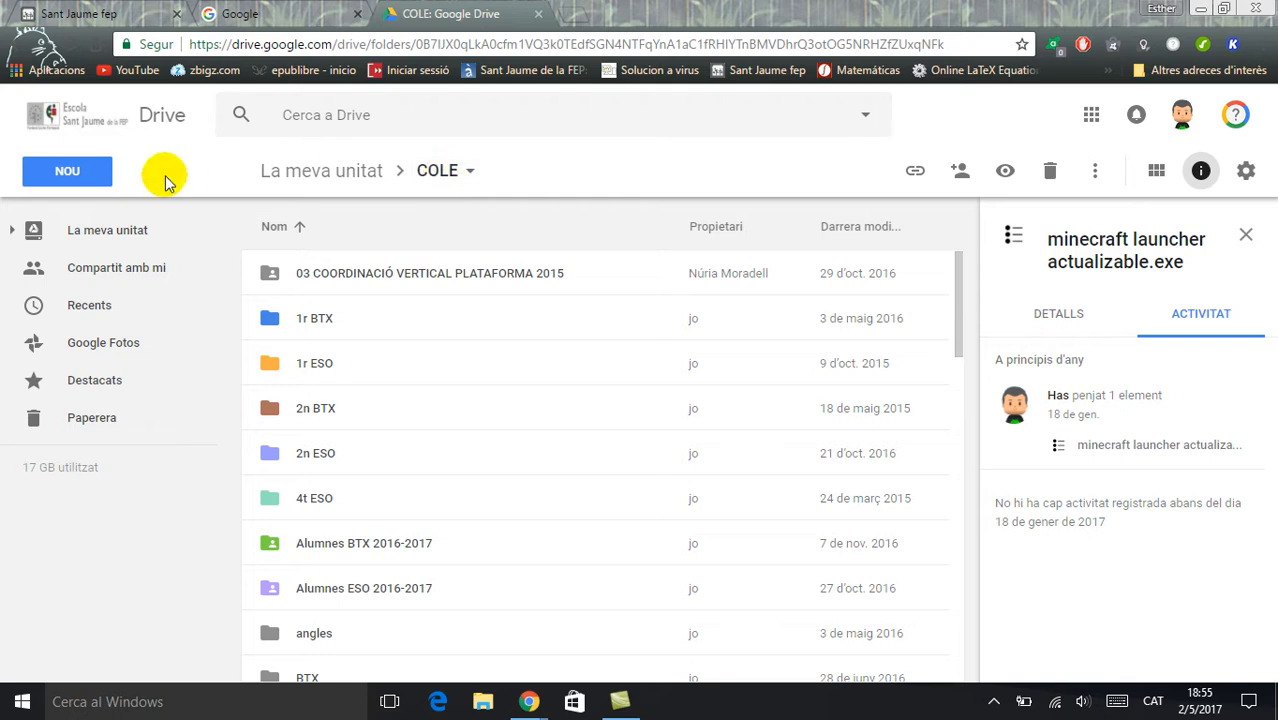
Create a new Google Sites site from the COLE folder in Drive
left_click(70, 172)
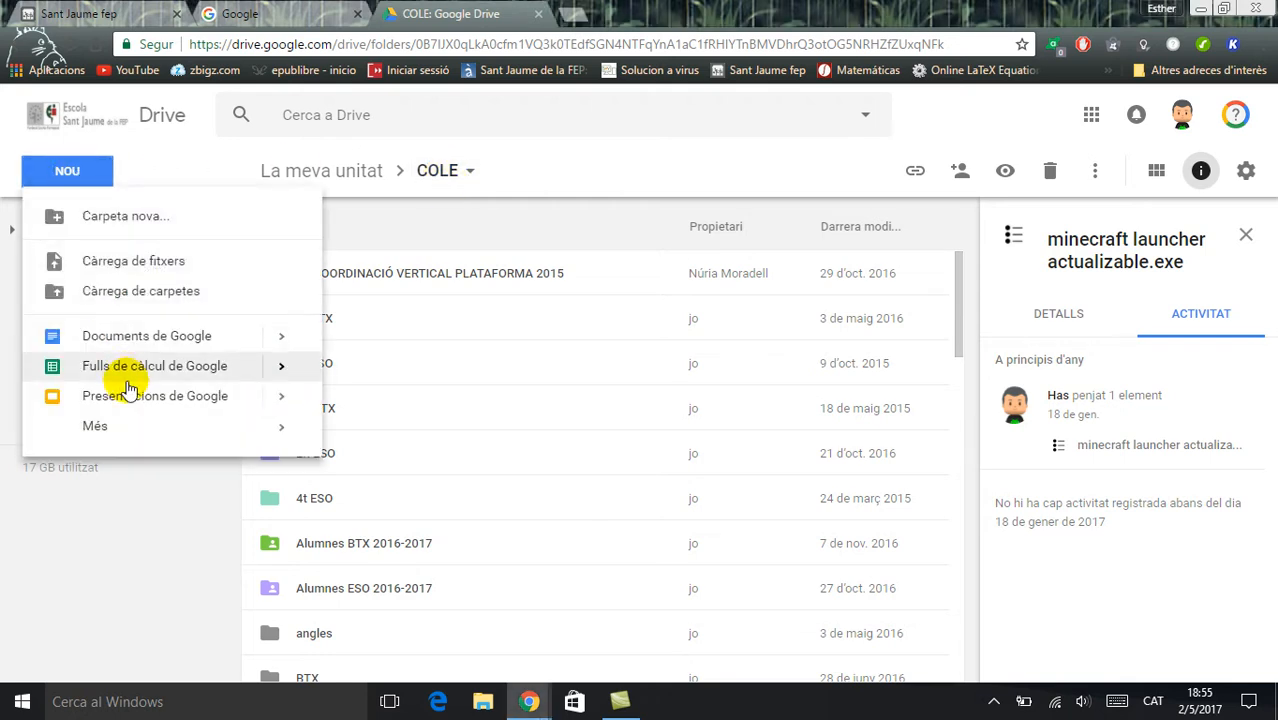
mouse_move(135, 430)
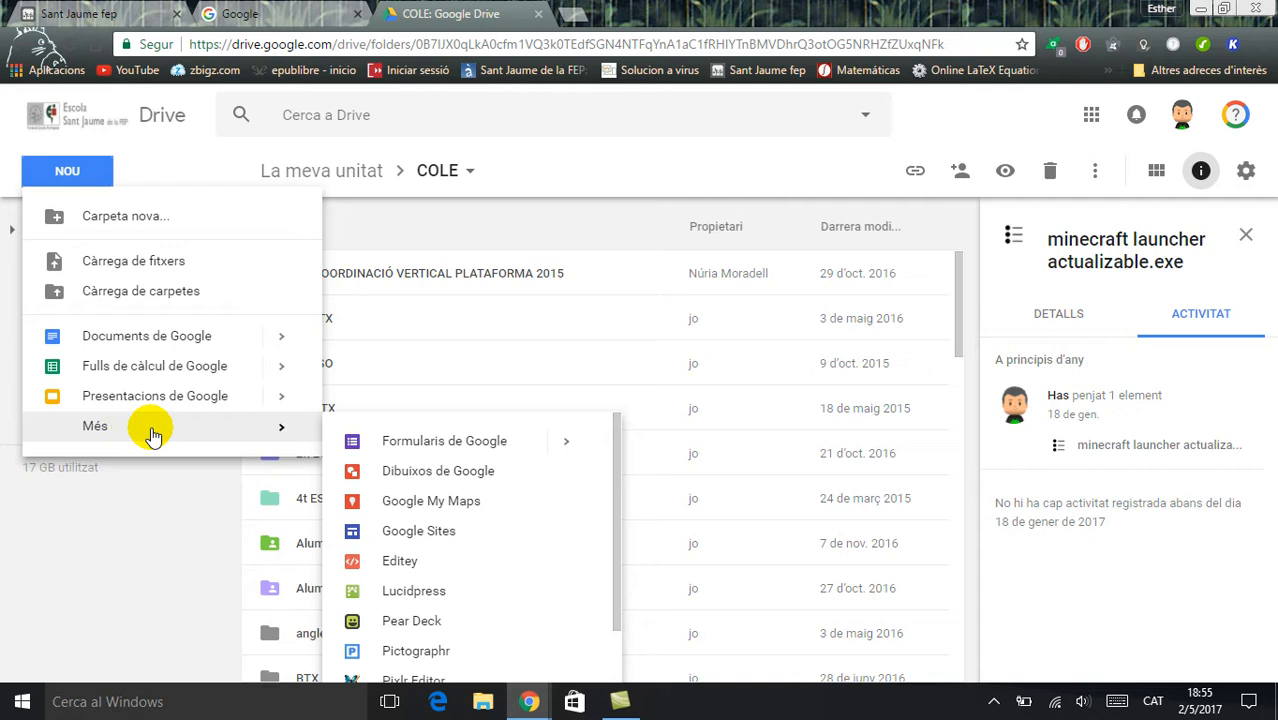
left_click(410, 537)
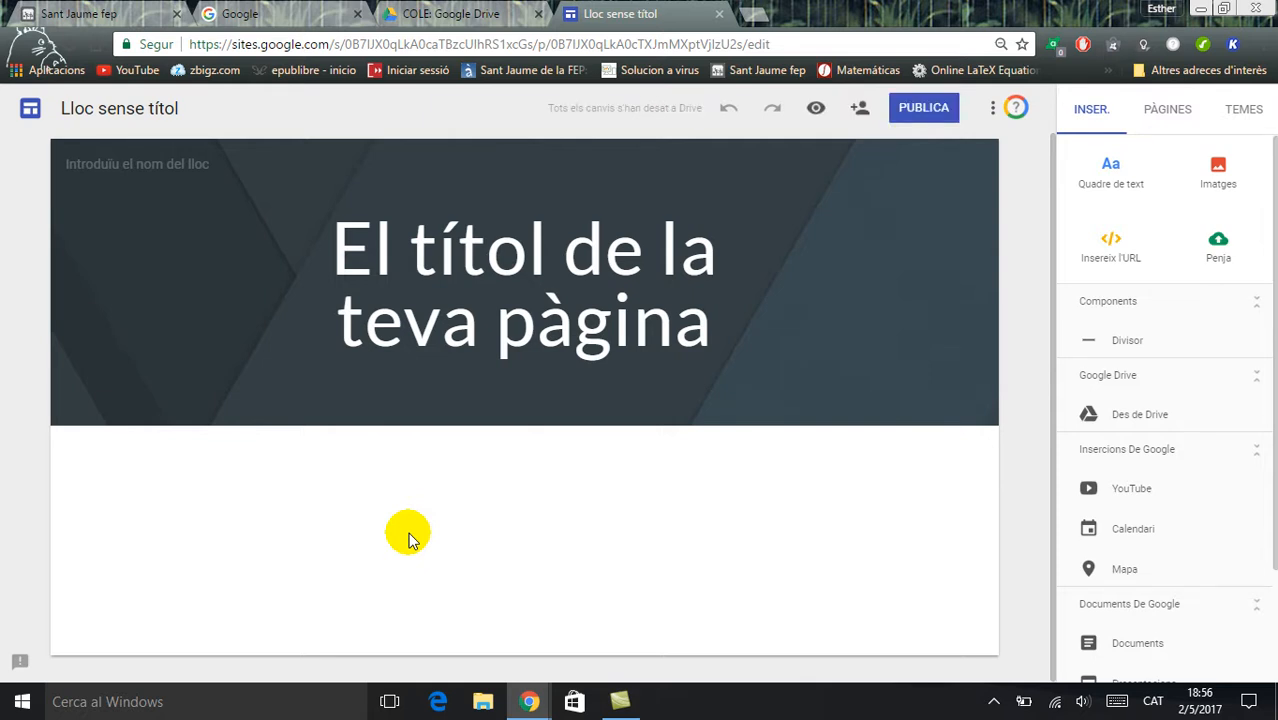
Replace the placeholder page title in the header with the site owner's first name
triple_click(492, 281)
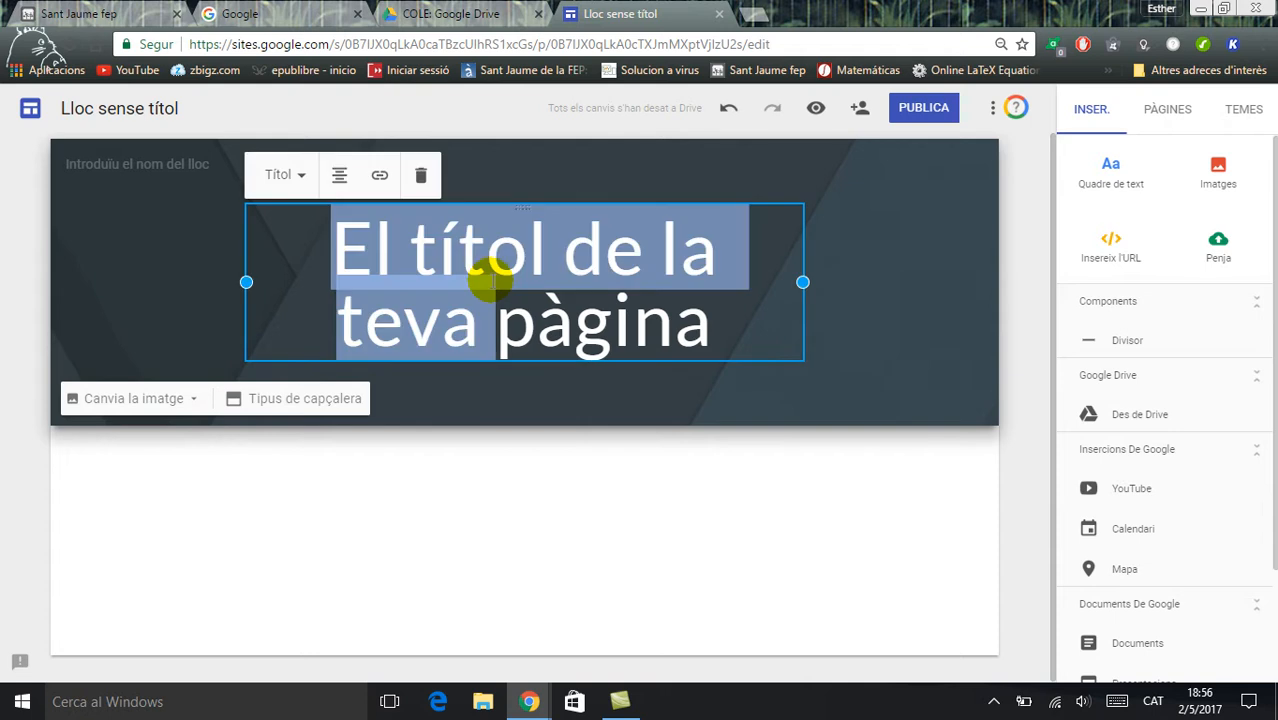
triple_click(492, 281)
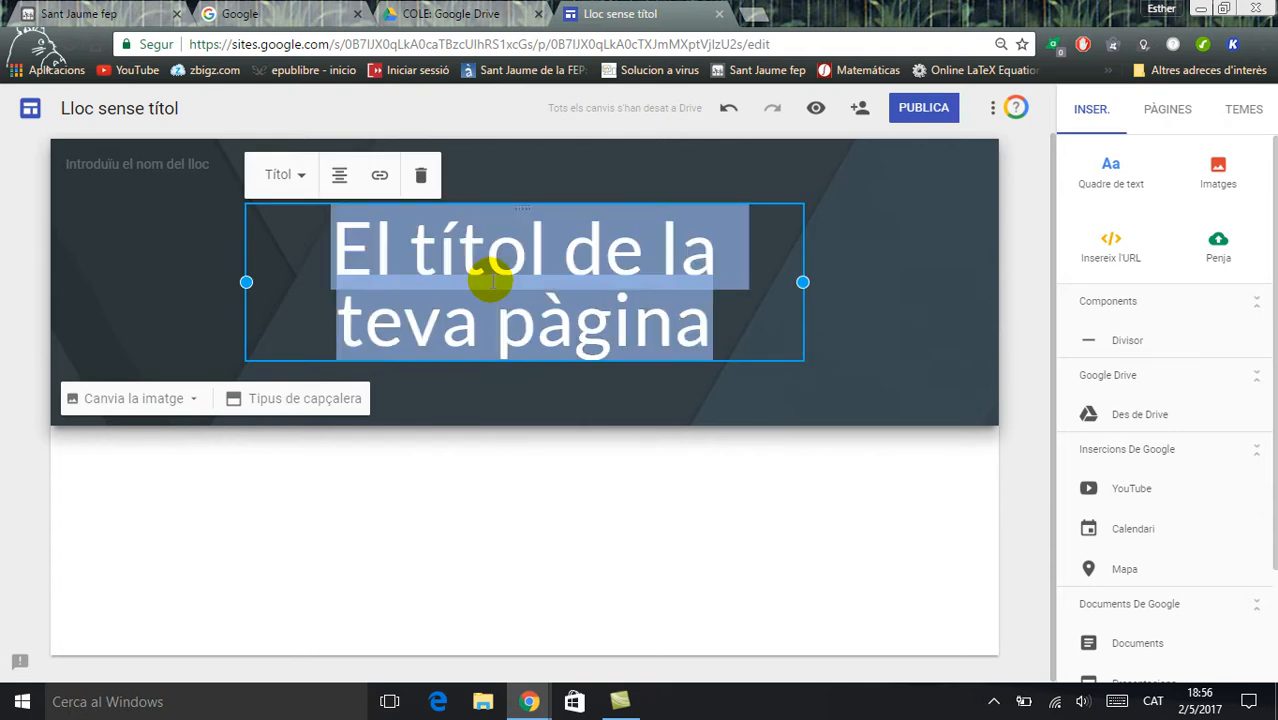
type("Estehyr")
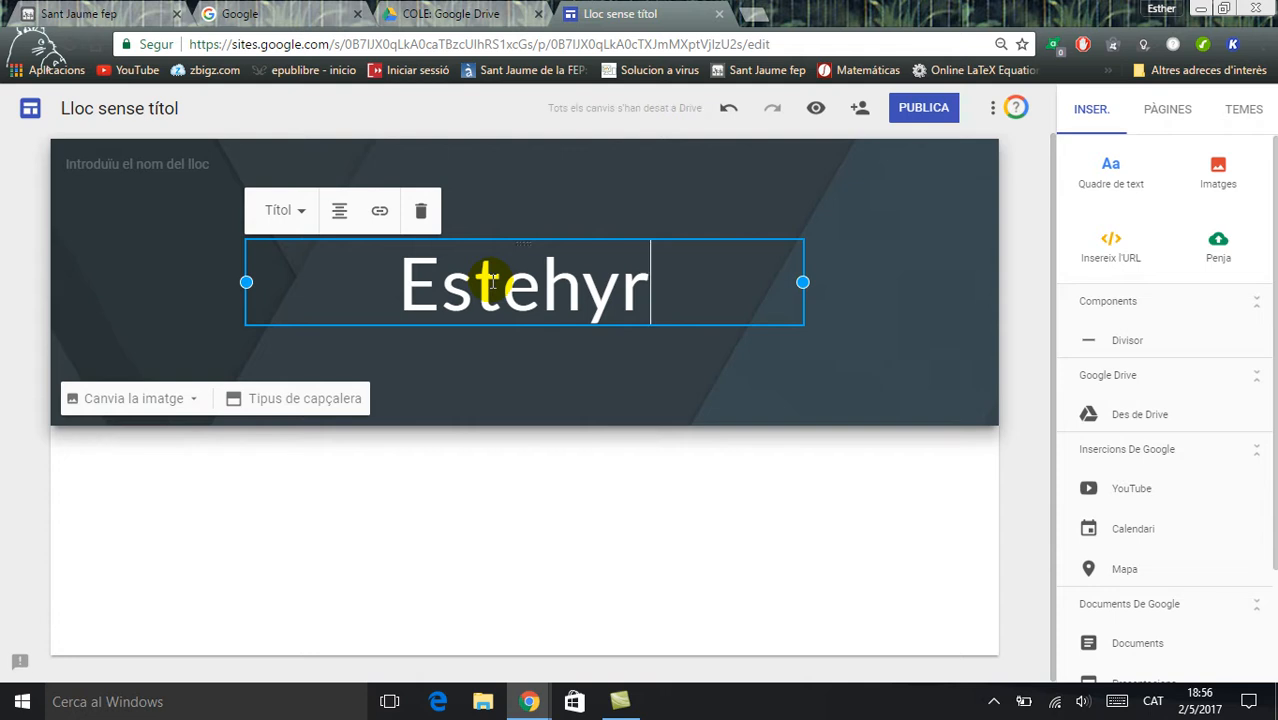
key("BackSpace")
key("BackSpace")
key("BackSpace")
key("BackSpace")
type("her")
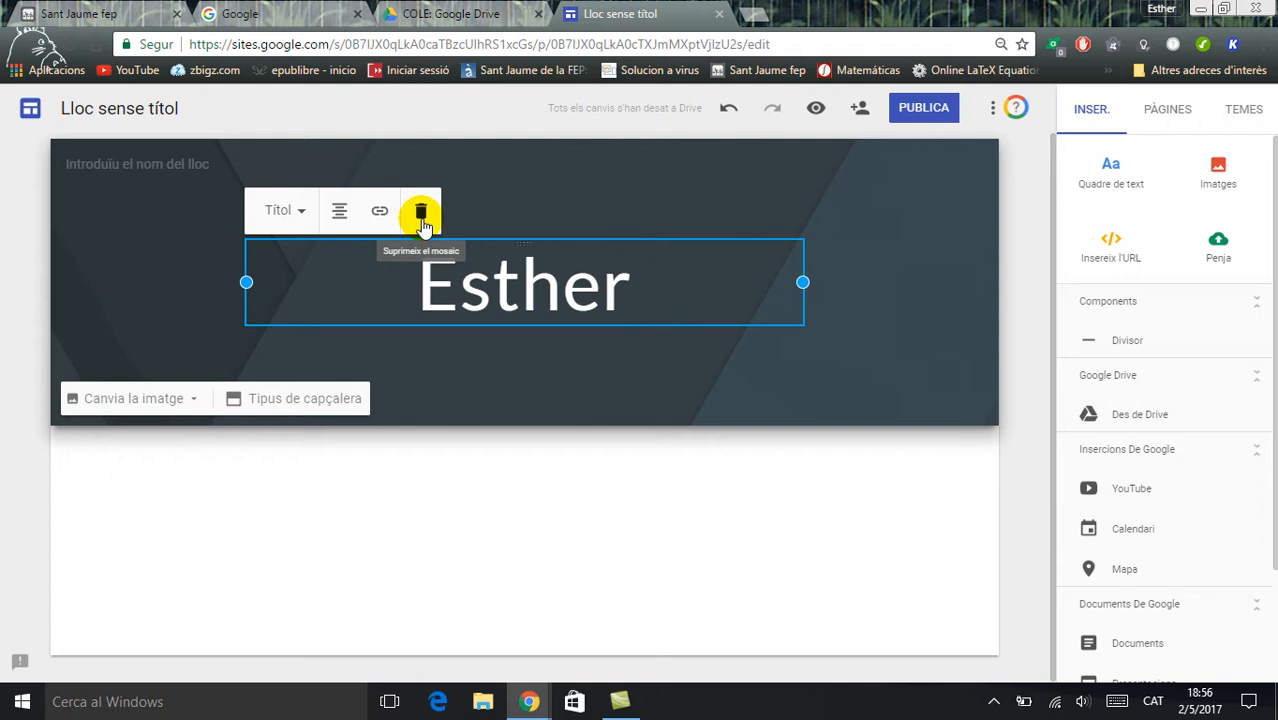
left_click(570, 183)
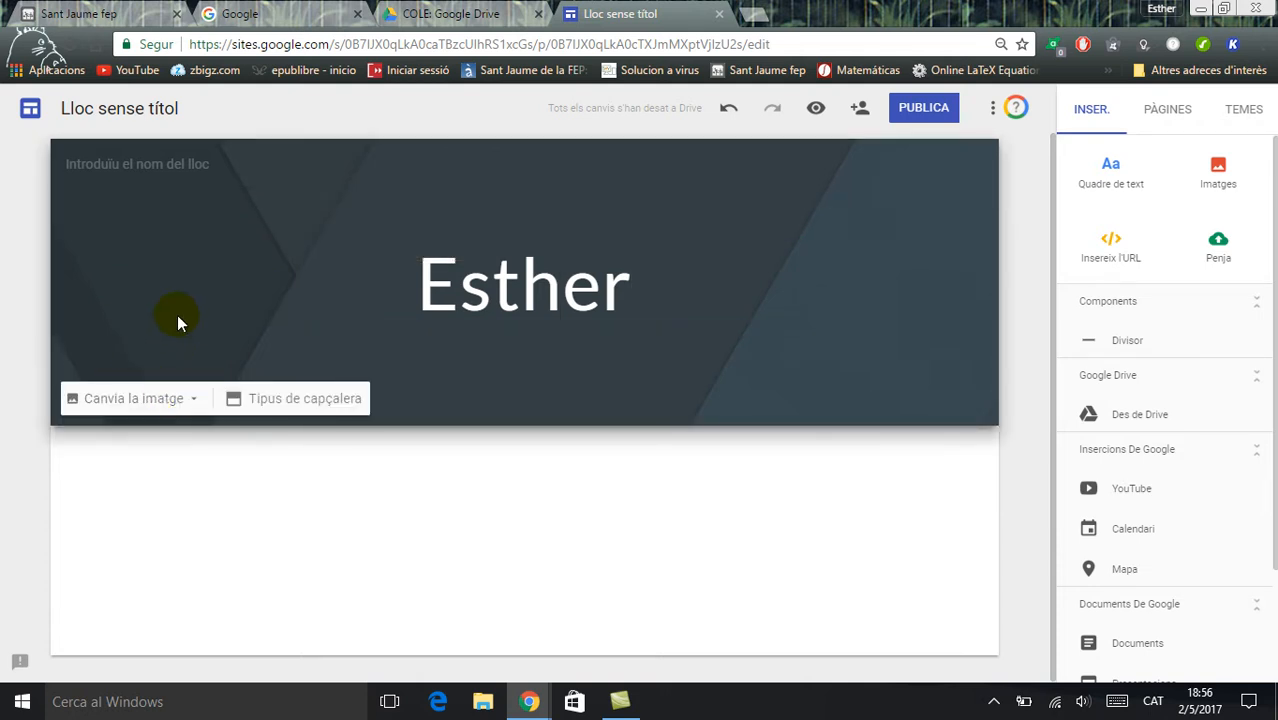
Try the title-only header type "Només el títol" on the home page and return to "Bàner"
left_click(196, 400)
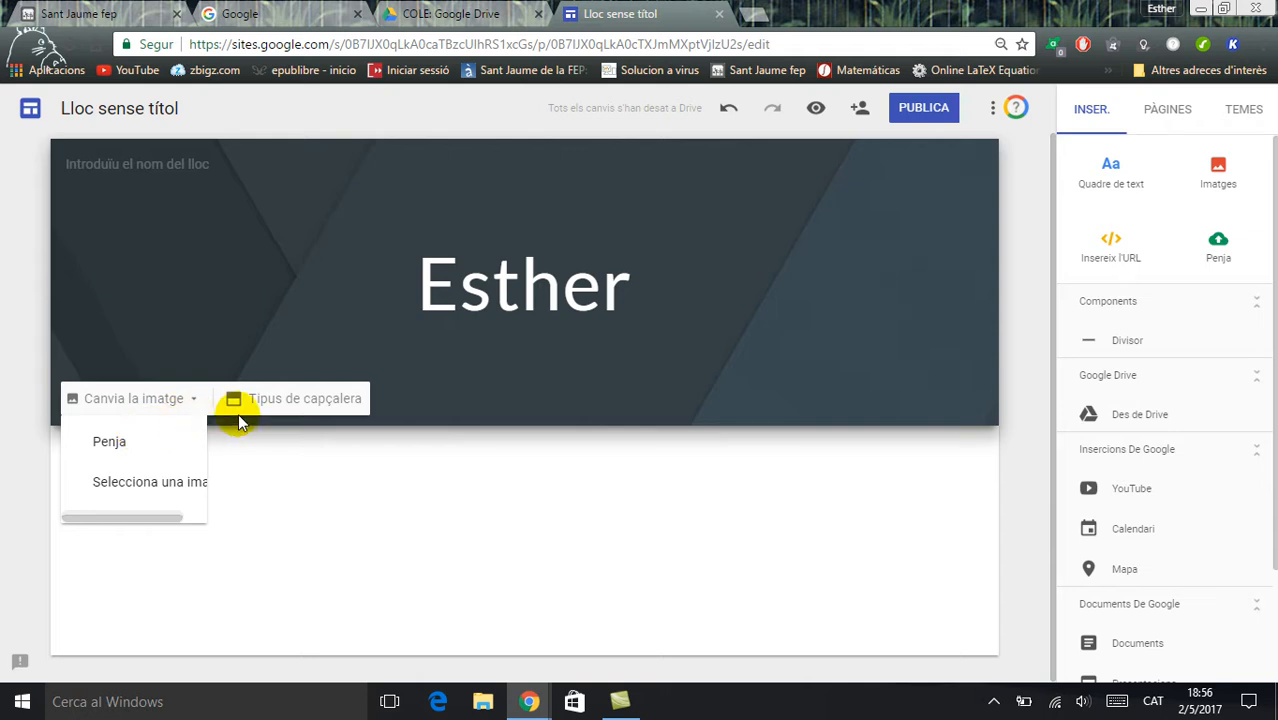
left_click(269, 403)
left_click(151, 395)
left_click(275, 543)
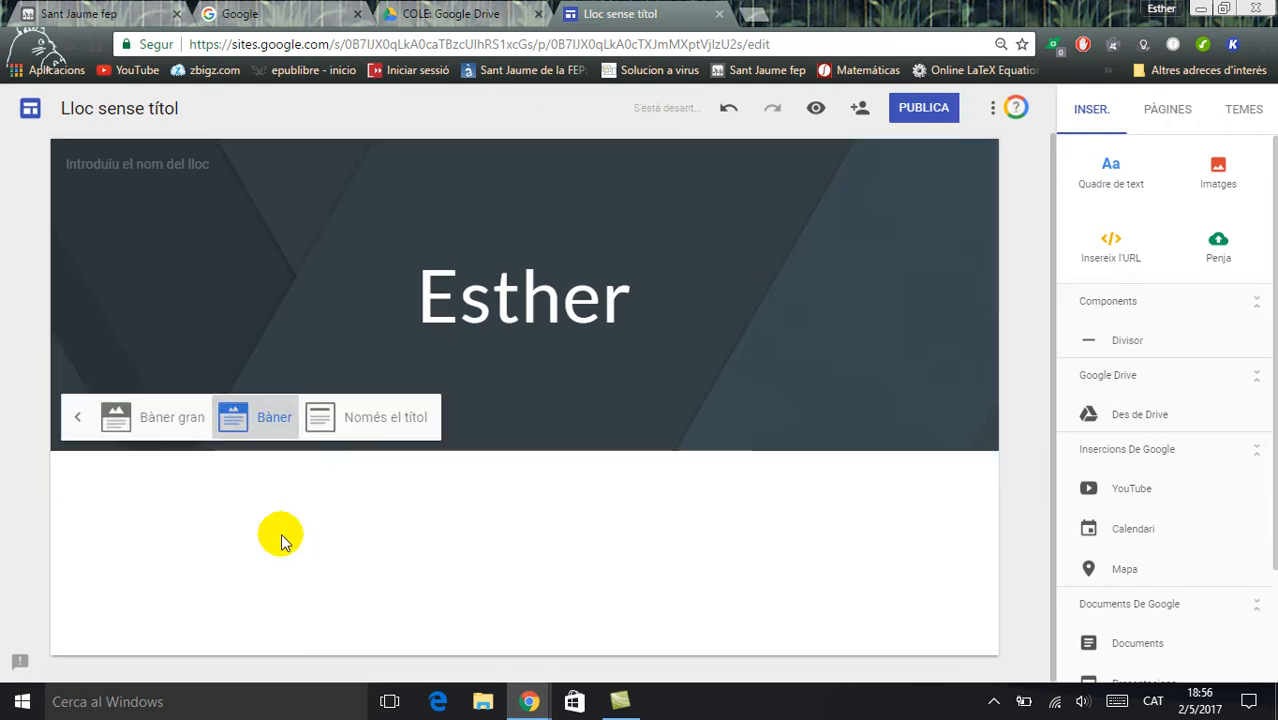
left_click(362, 393)
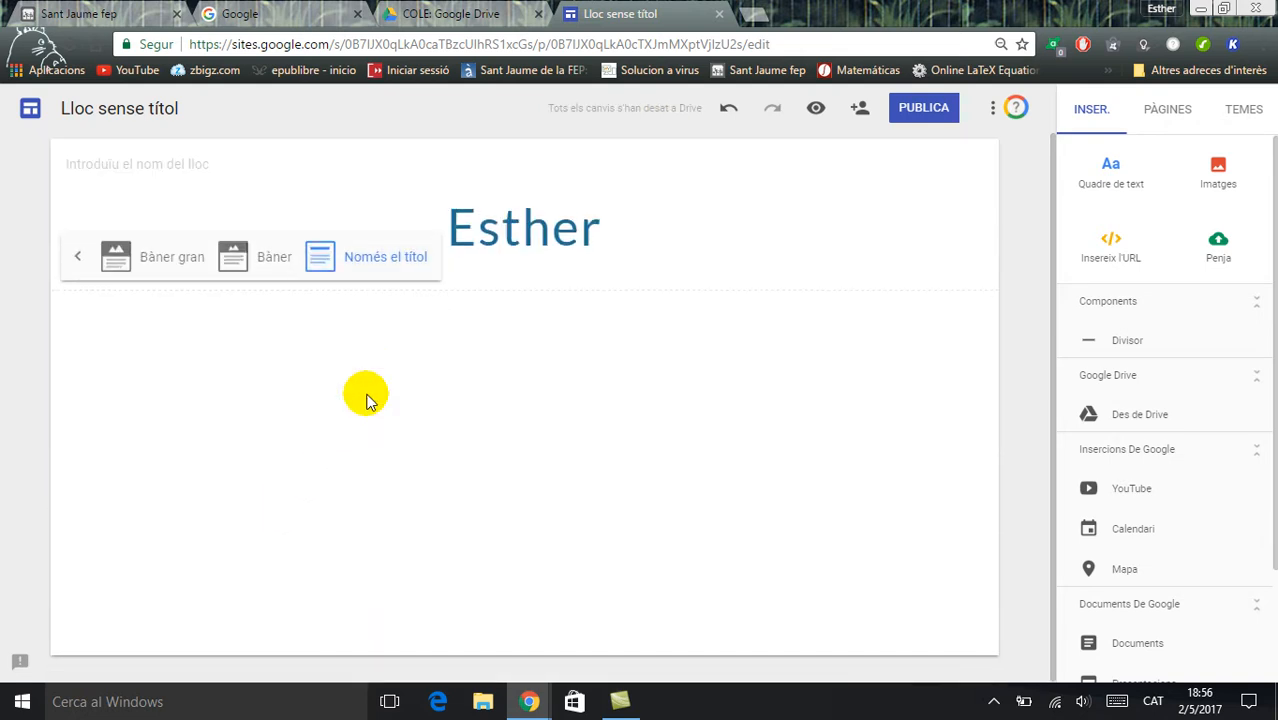
left_click(275, 258)
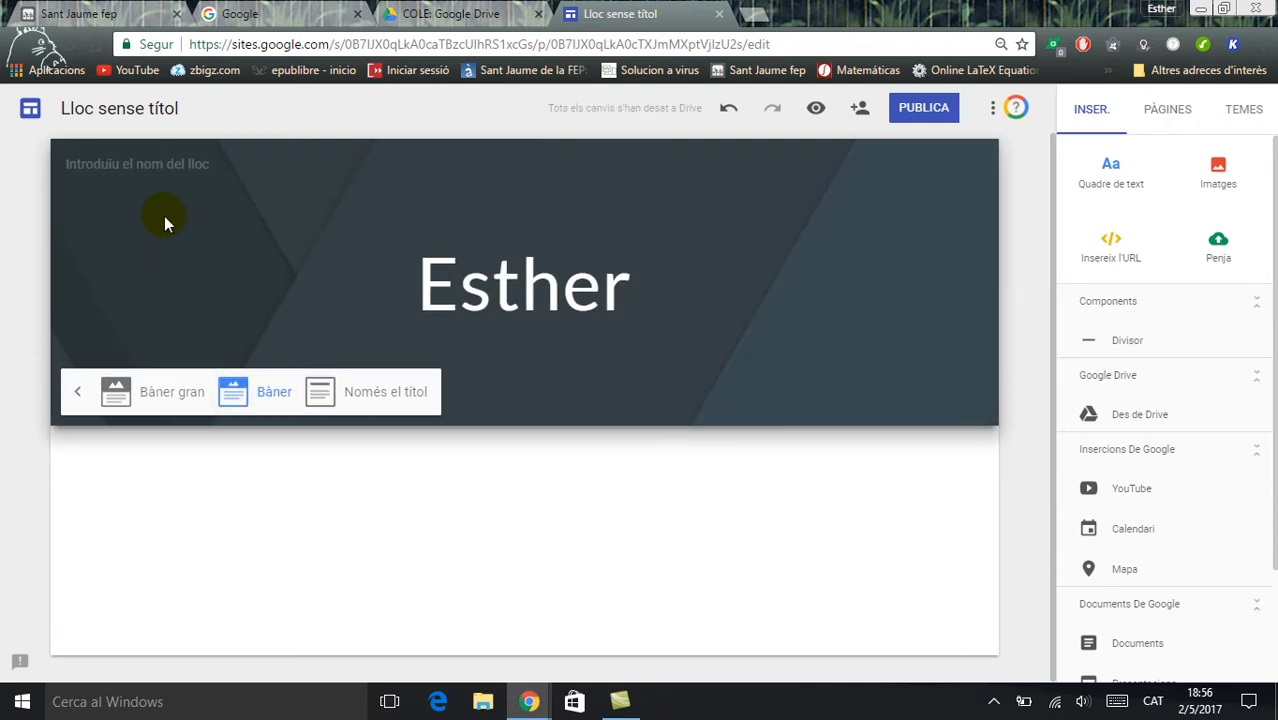
Enter the owner's first name as the site name in the header
left_click(159, 166)
type("E")
type("steh")
key("BackSpace")
key("BackSpace")
type("her")
left_click(177, 234)
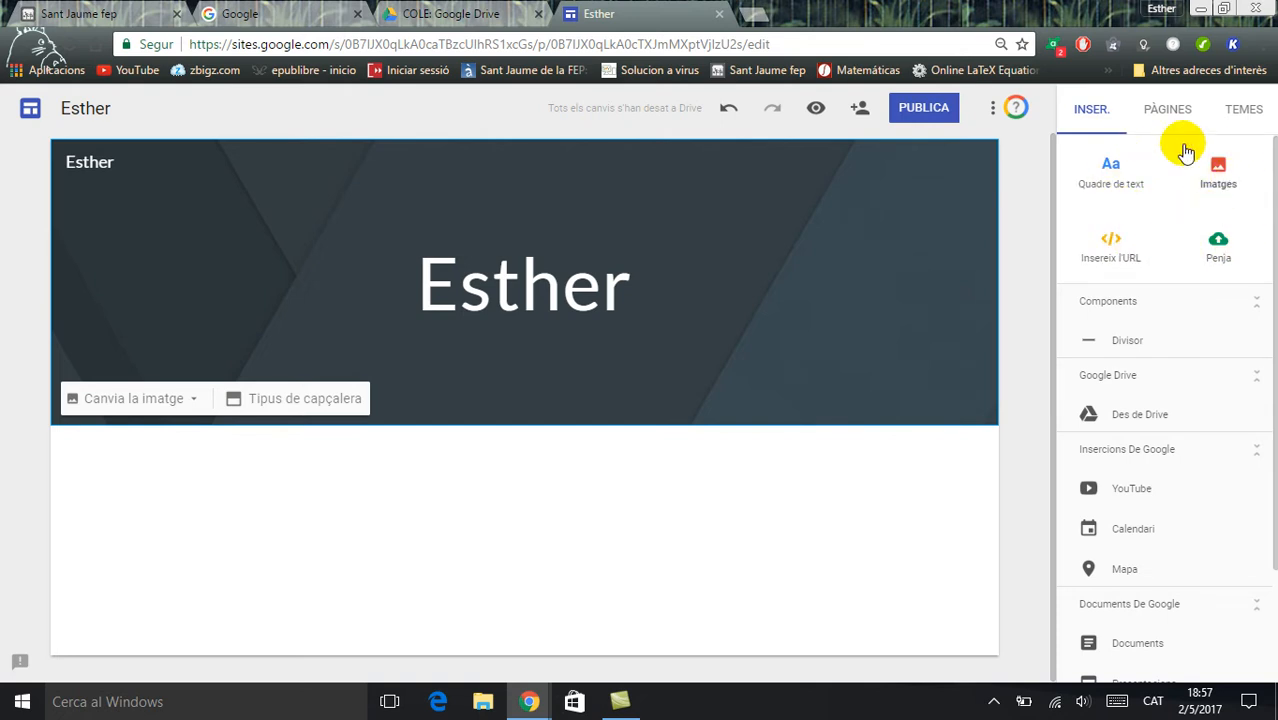
Add a new page named "Els nois" to the site
left_click(1164, 114)
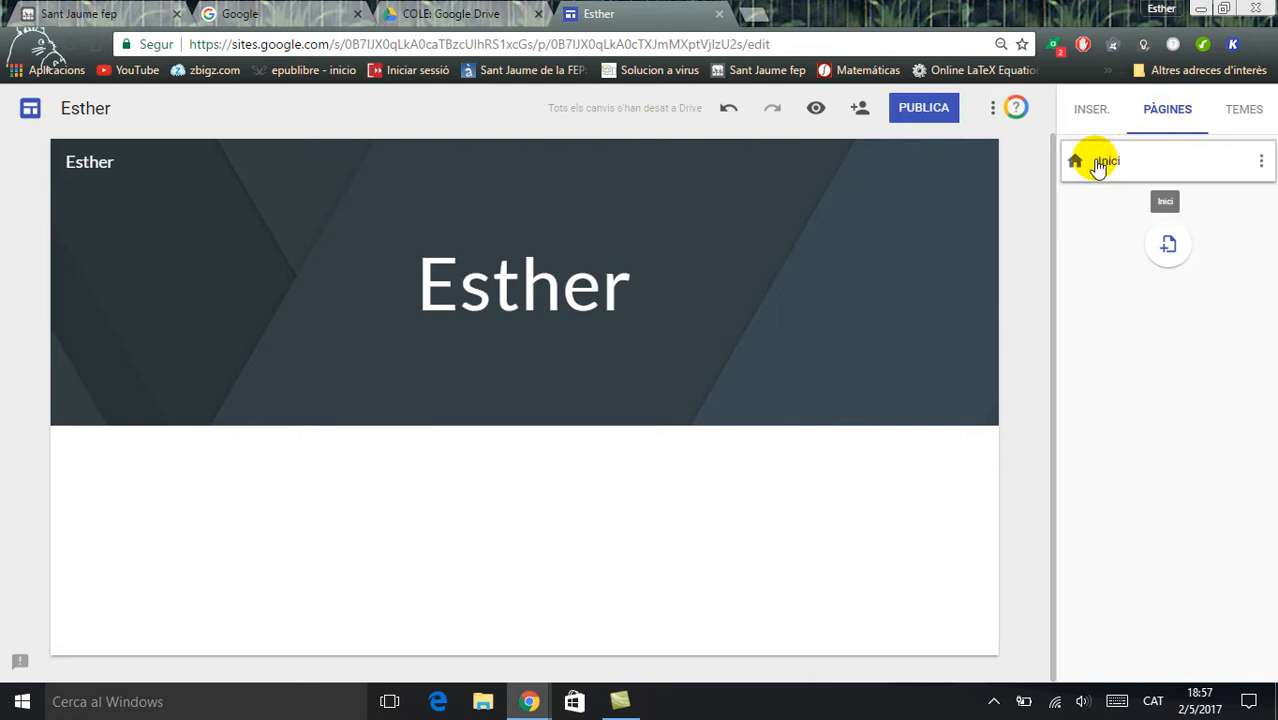
left_click(1167, 250)
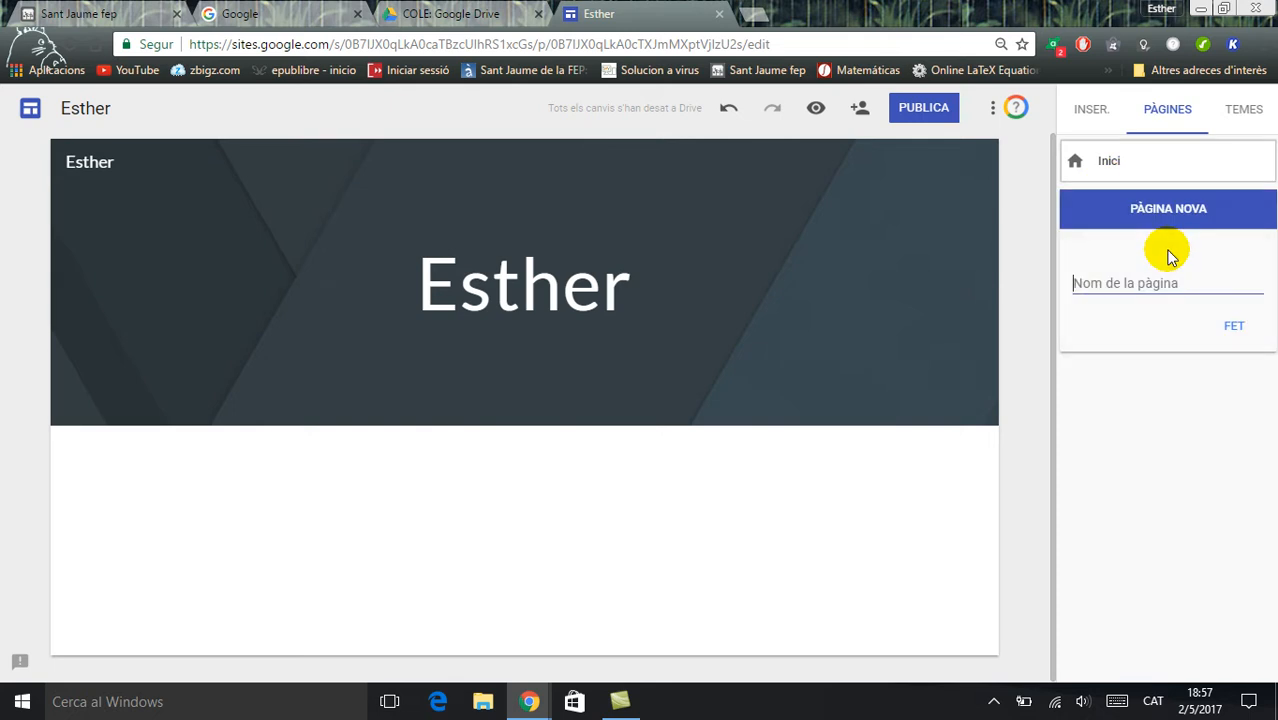
type("Els nois")
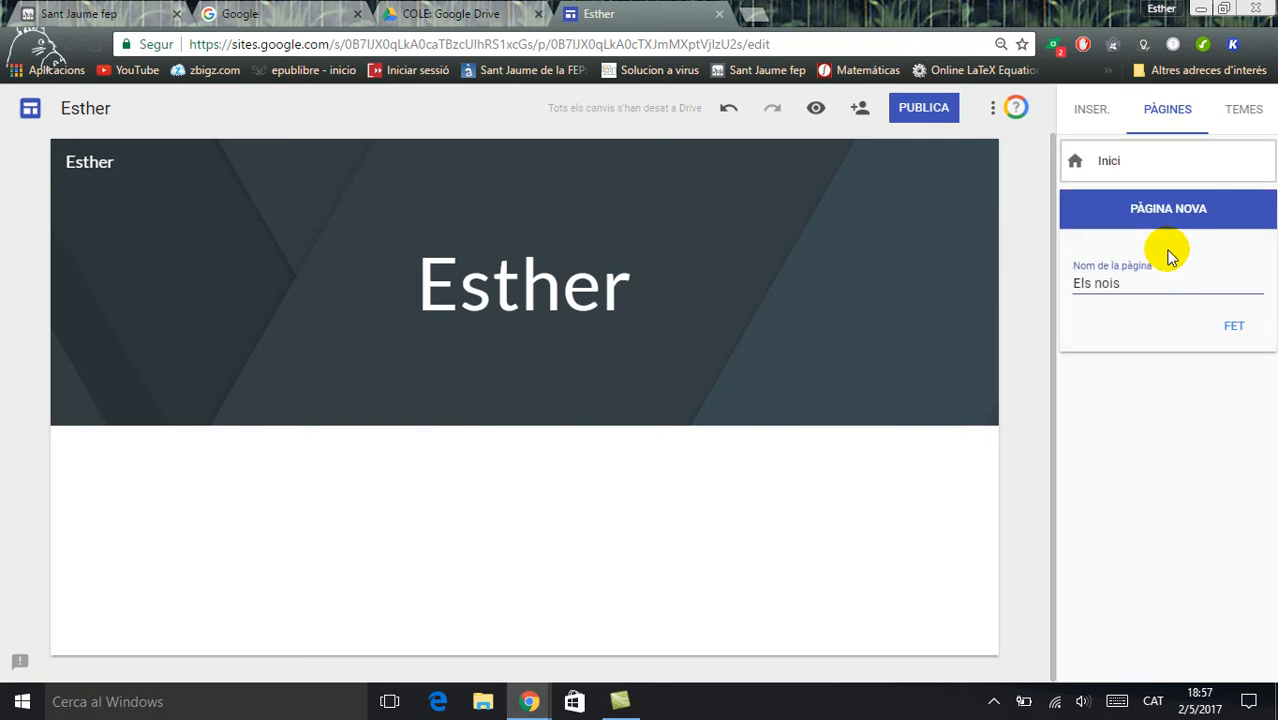
left_click(1232, 328)
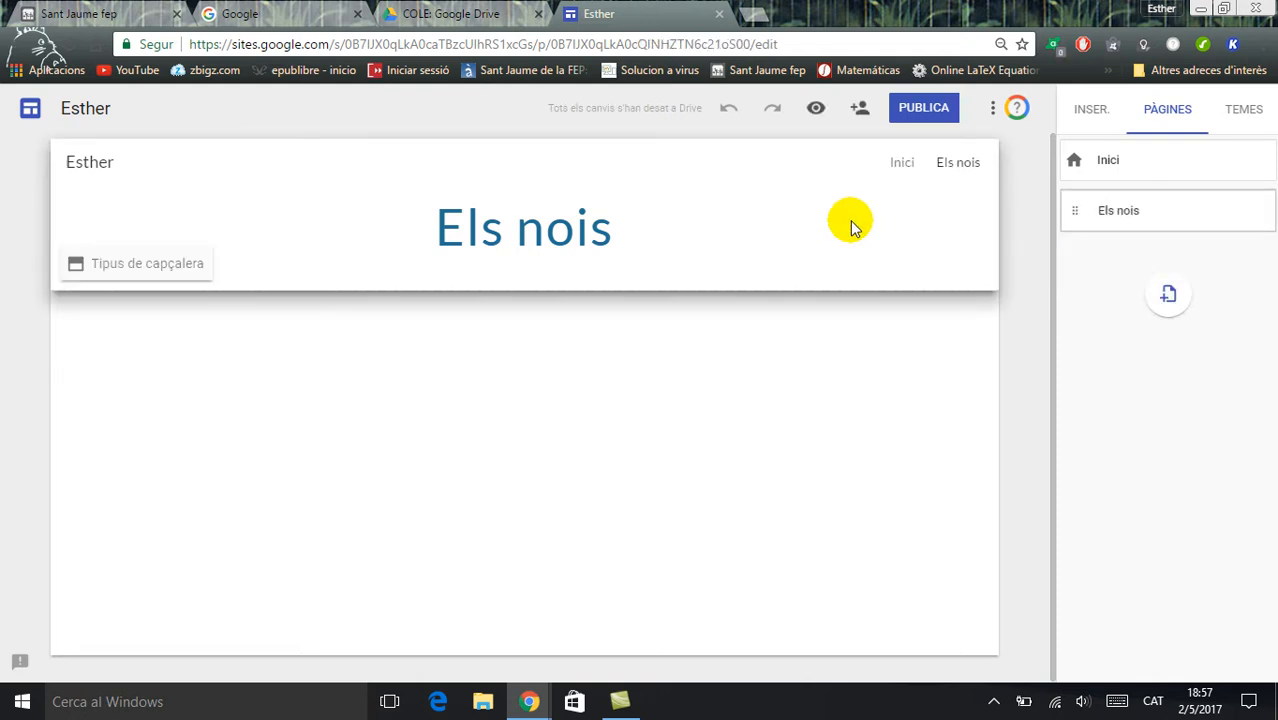
Return to the home page and add another new page named "Les noies"
left_click(900, 162)
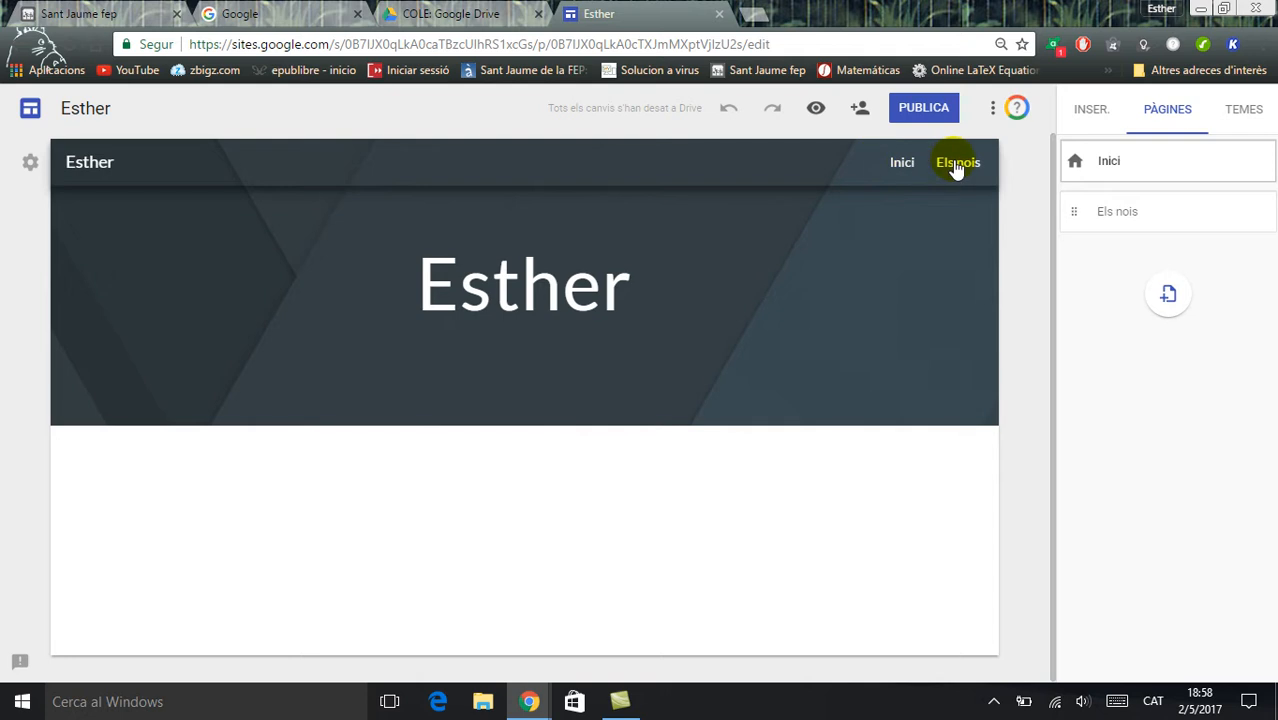
left_click(1166, 296)
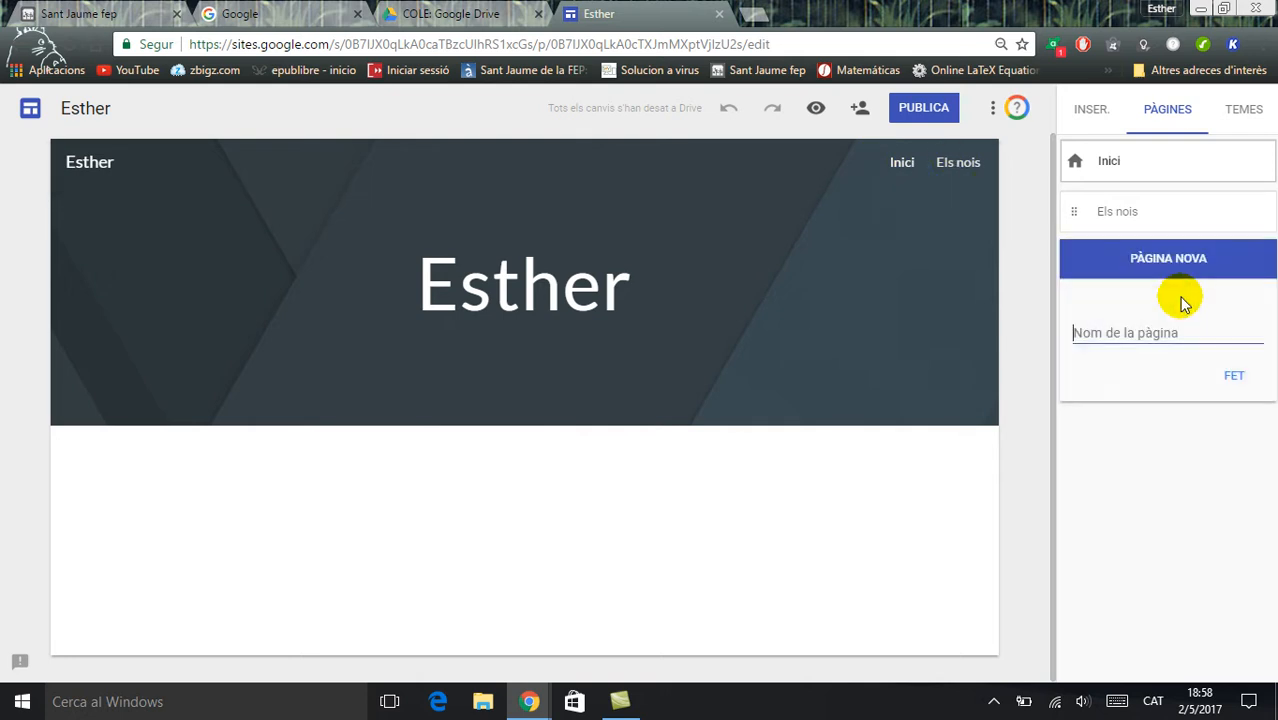
type("Les noies")
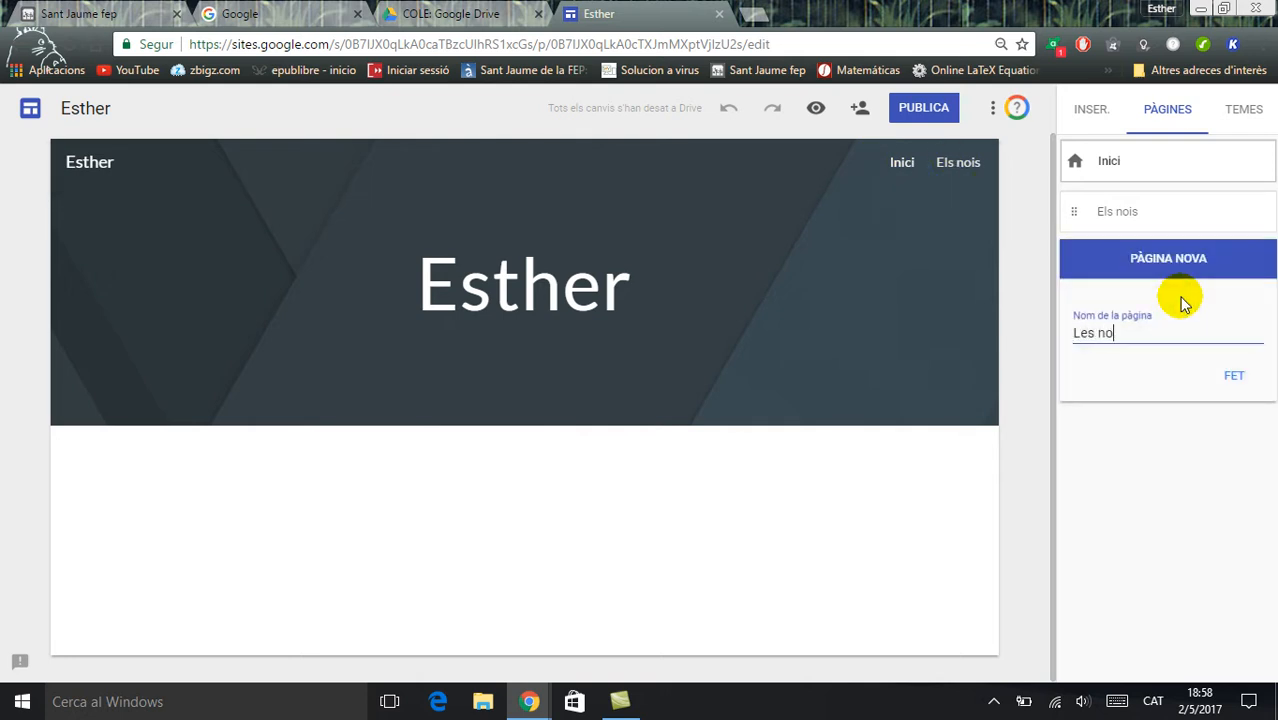
left_click(1235, 378)
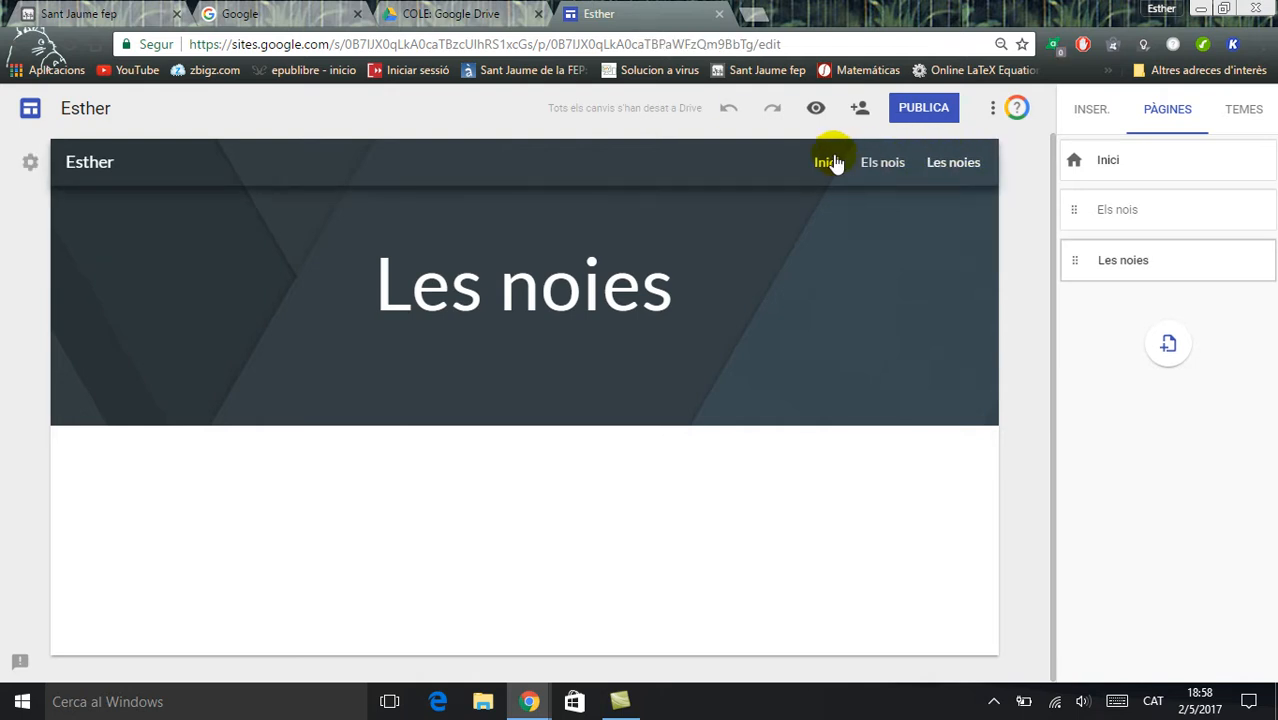
Change the header type of the "Els nois" page to "Bàner"
left_click(866, 166)
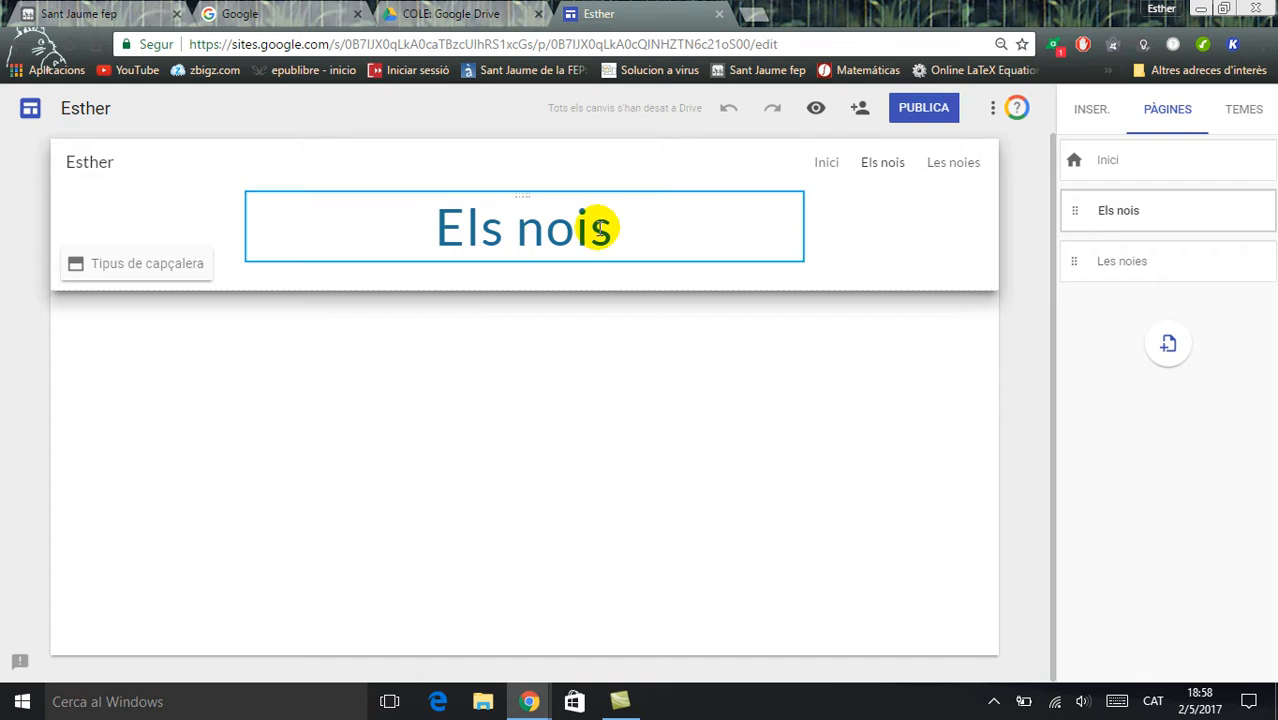
left_click(185, 267)
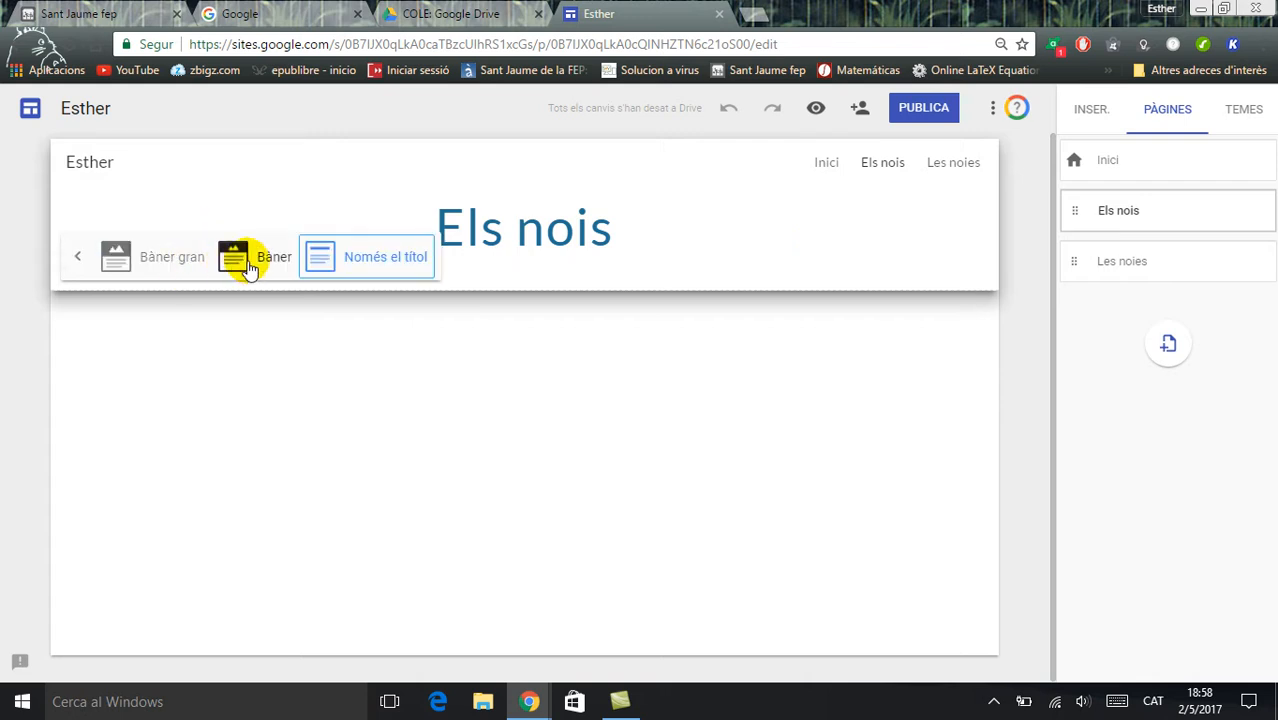
left_click(231, 260)
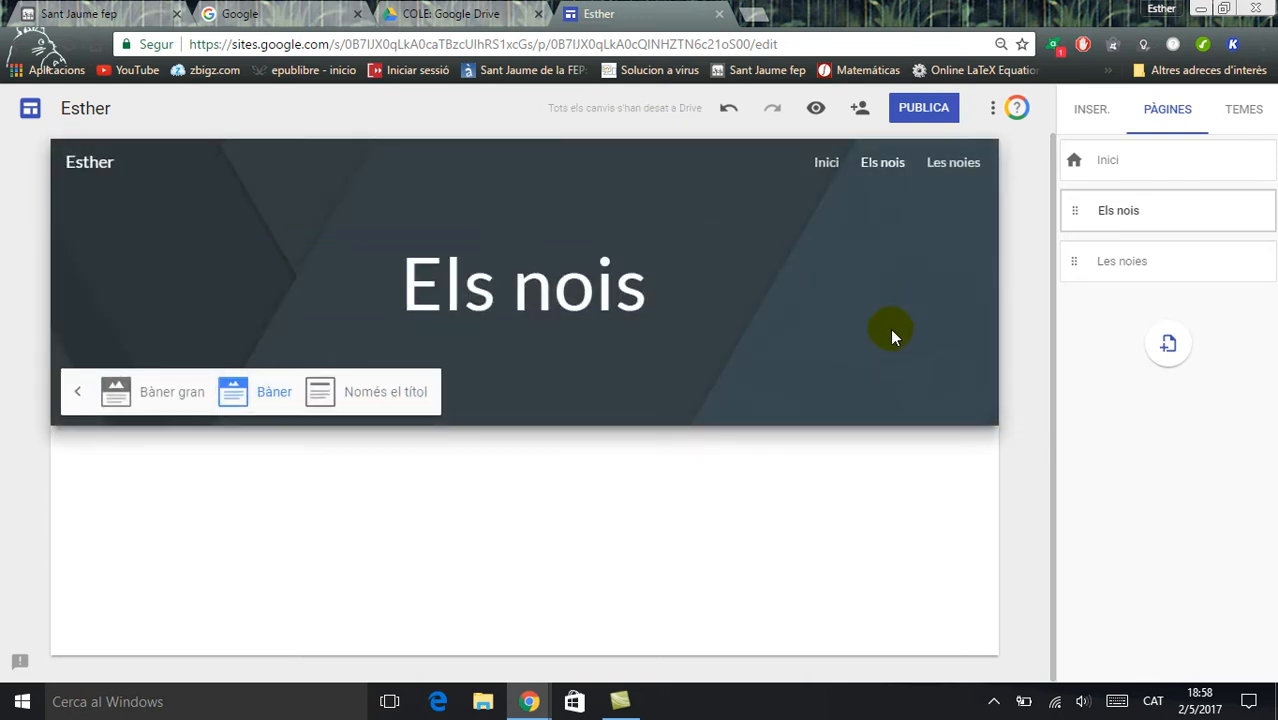
Check the site navigation by switching between the "Inici" and "Els nois" pages
left_click(827, 164)
left_click(880, 164)
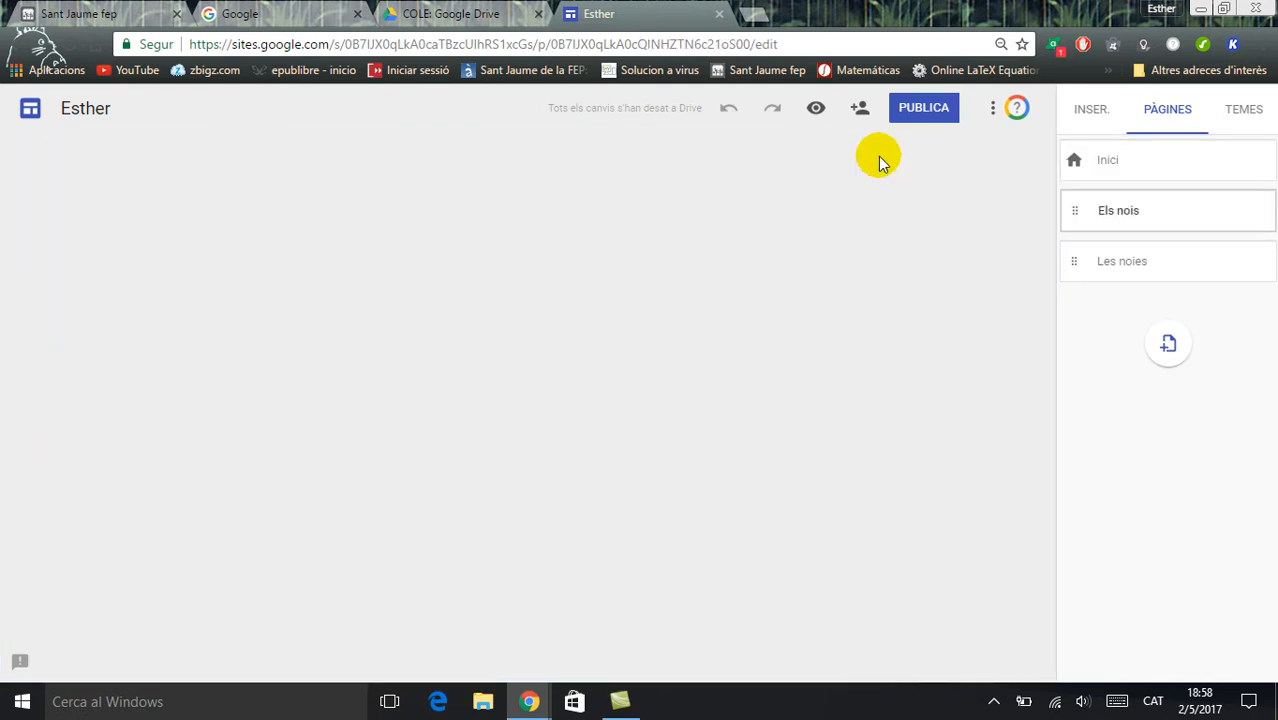
left_click(822, 164)
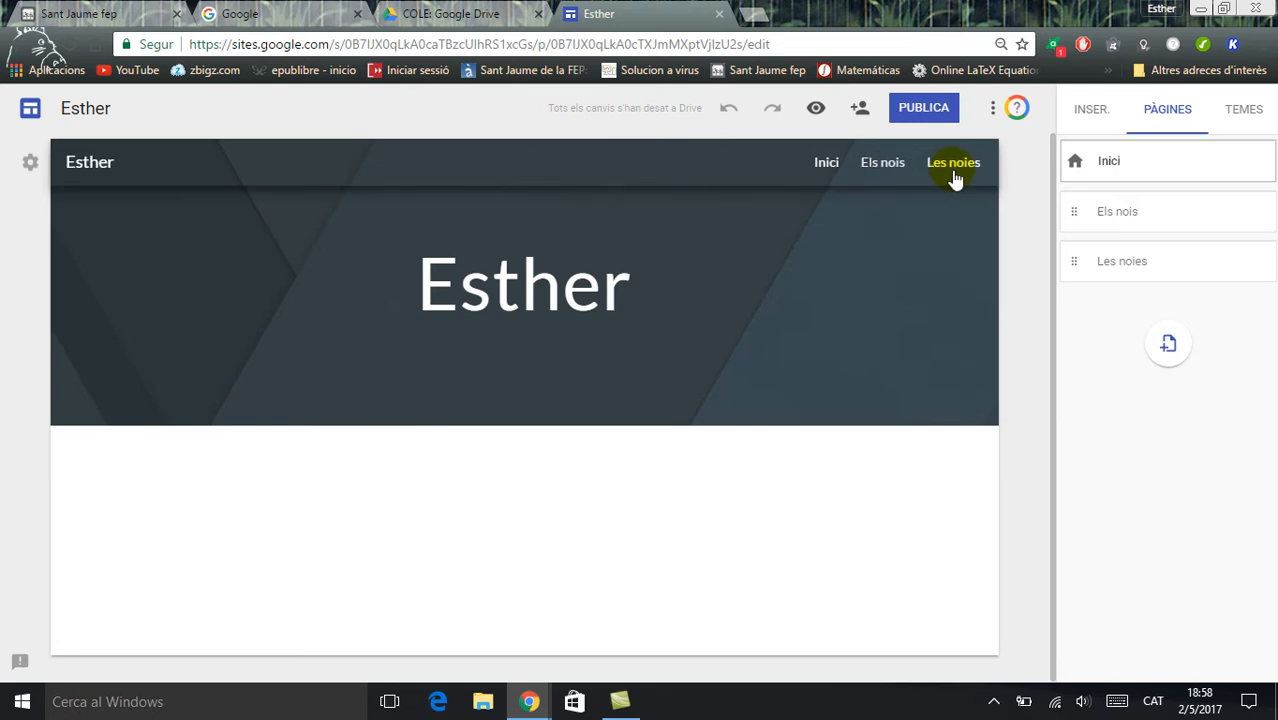
left_click_drag(1015, 265, 1064, 317)
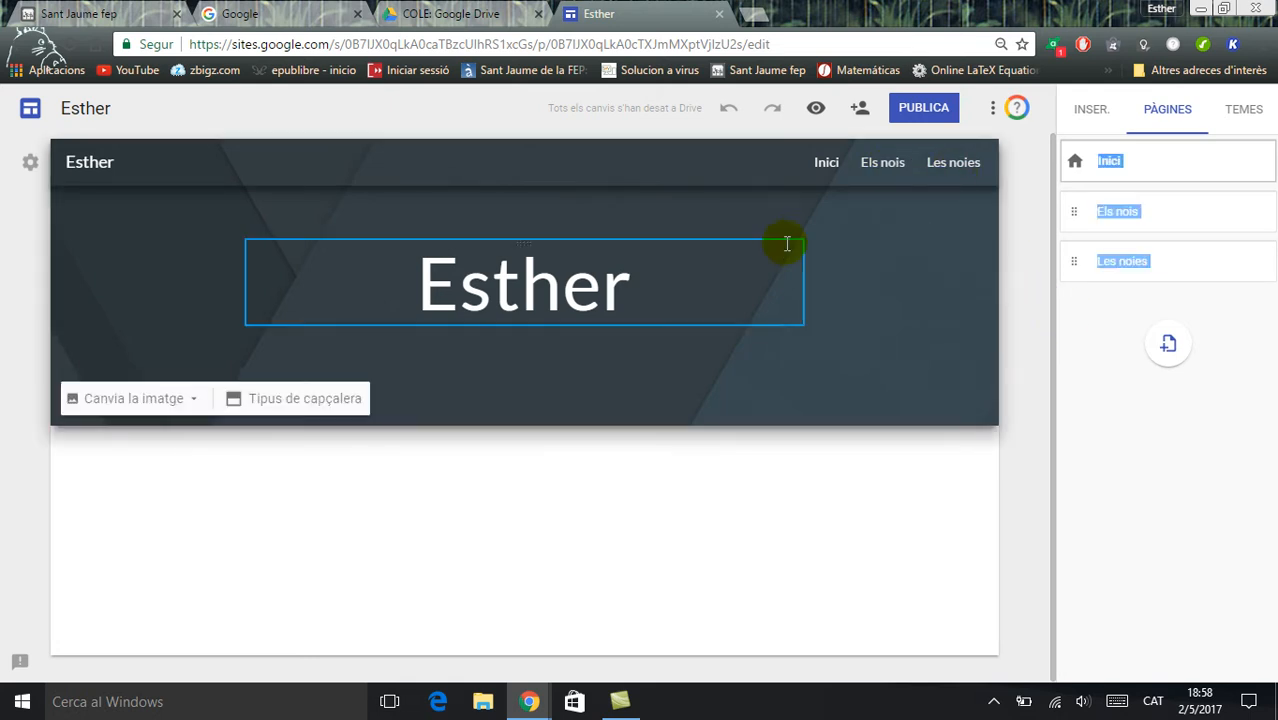
left_click(1115, 305)
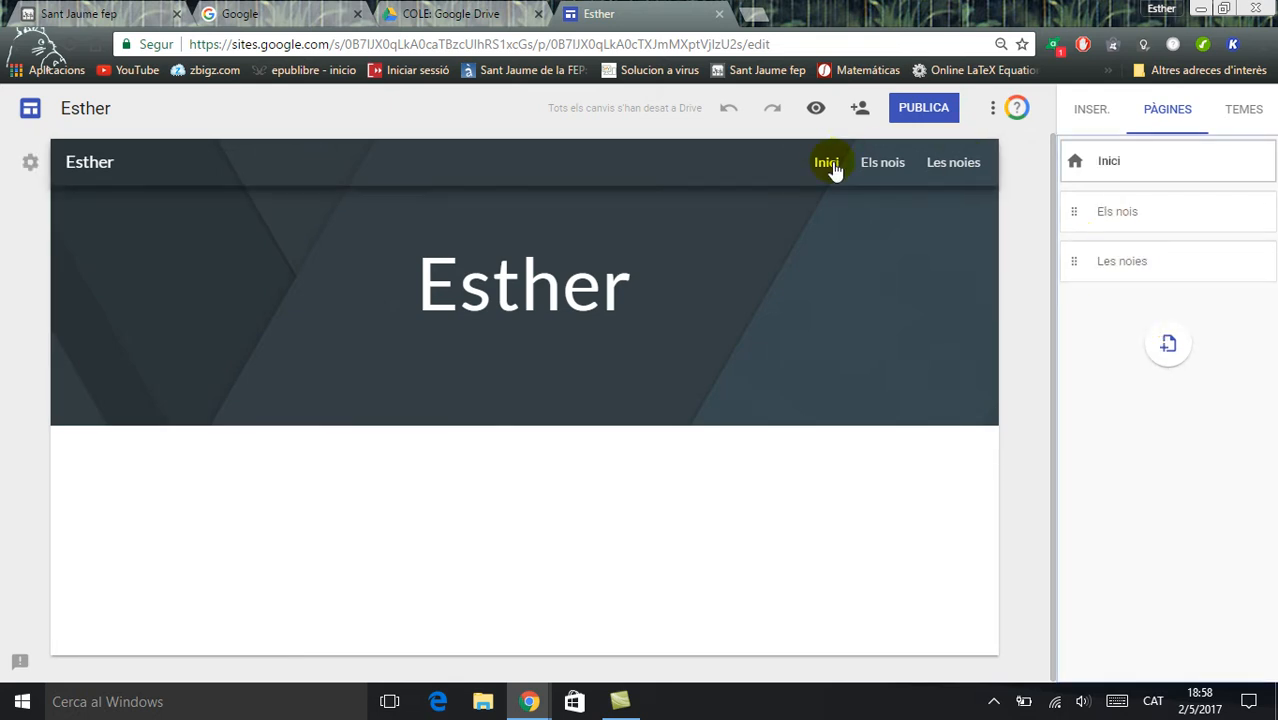
Add a further page to the site without entering a name
left_click(1167, 343)
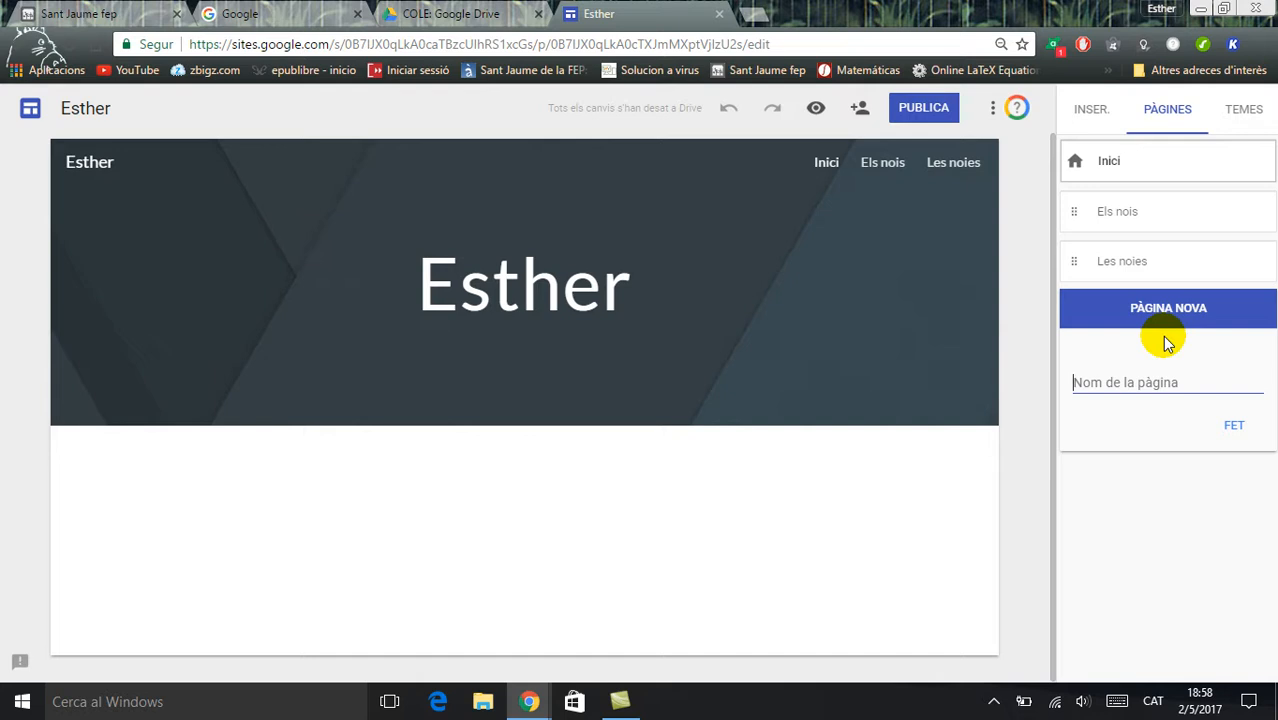
key("Return")
key("Return")
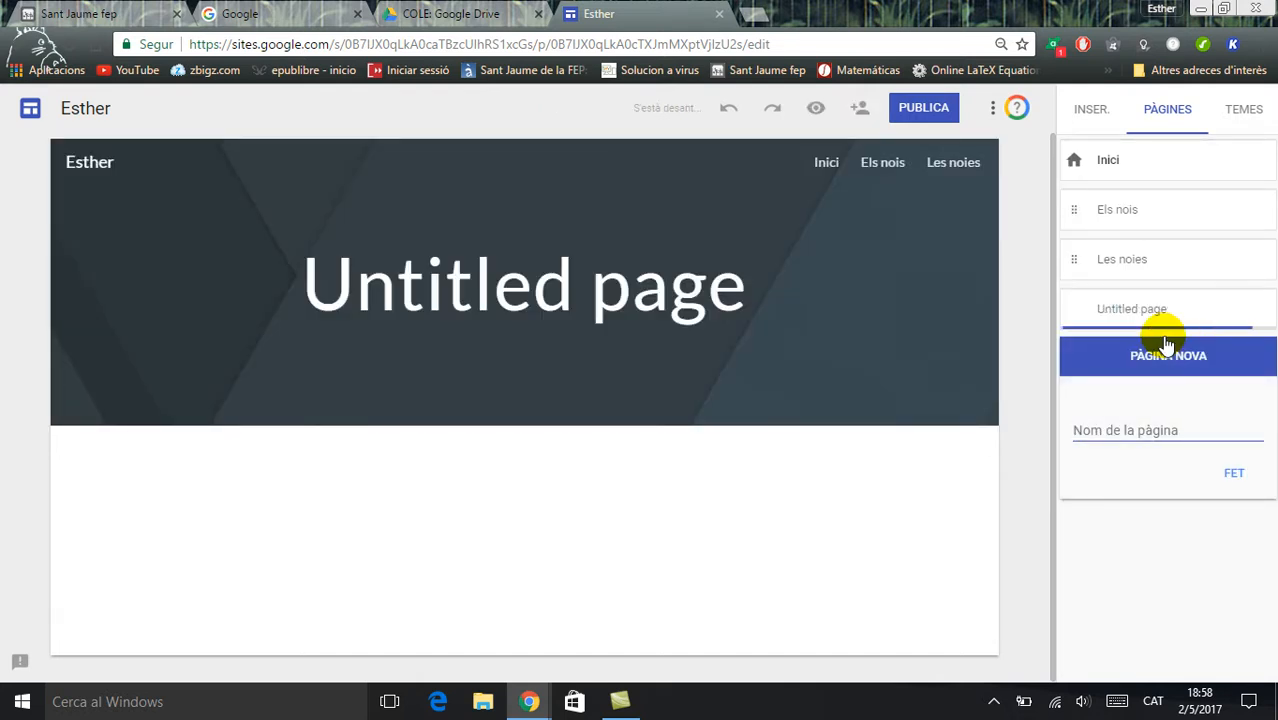
Rename the untitled page as "Els futbolistes" and make it a subpage of "Els nois"
double_click(1146, 322)
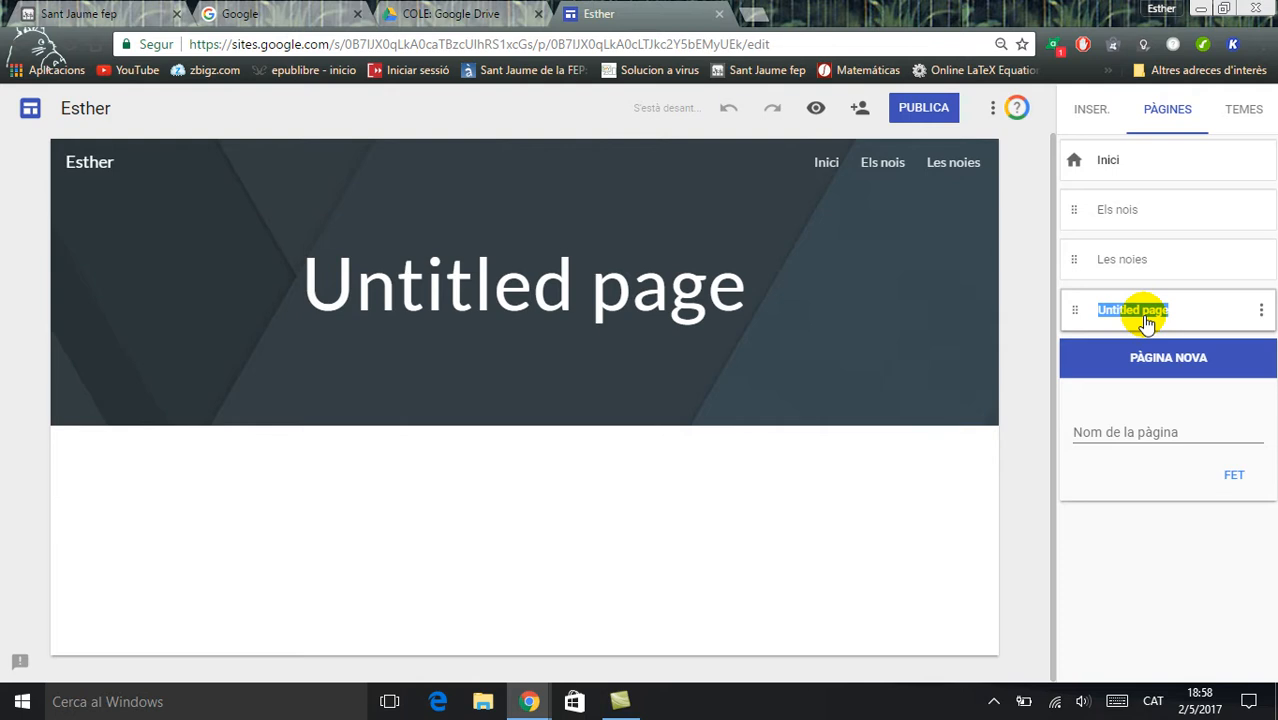
left_click(1260, 316)
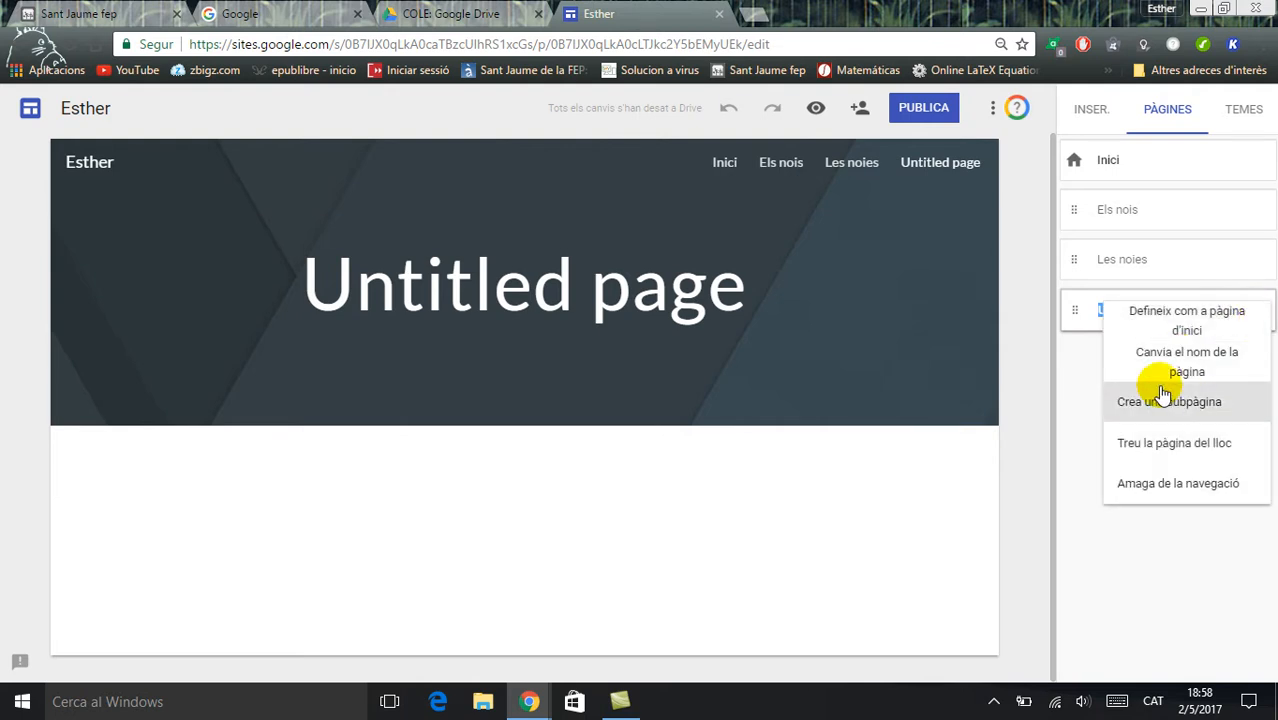
left_click(1083, 367)
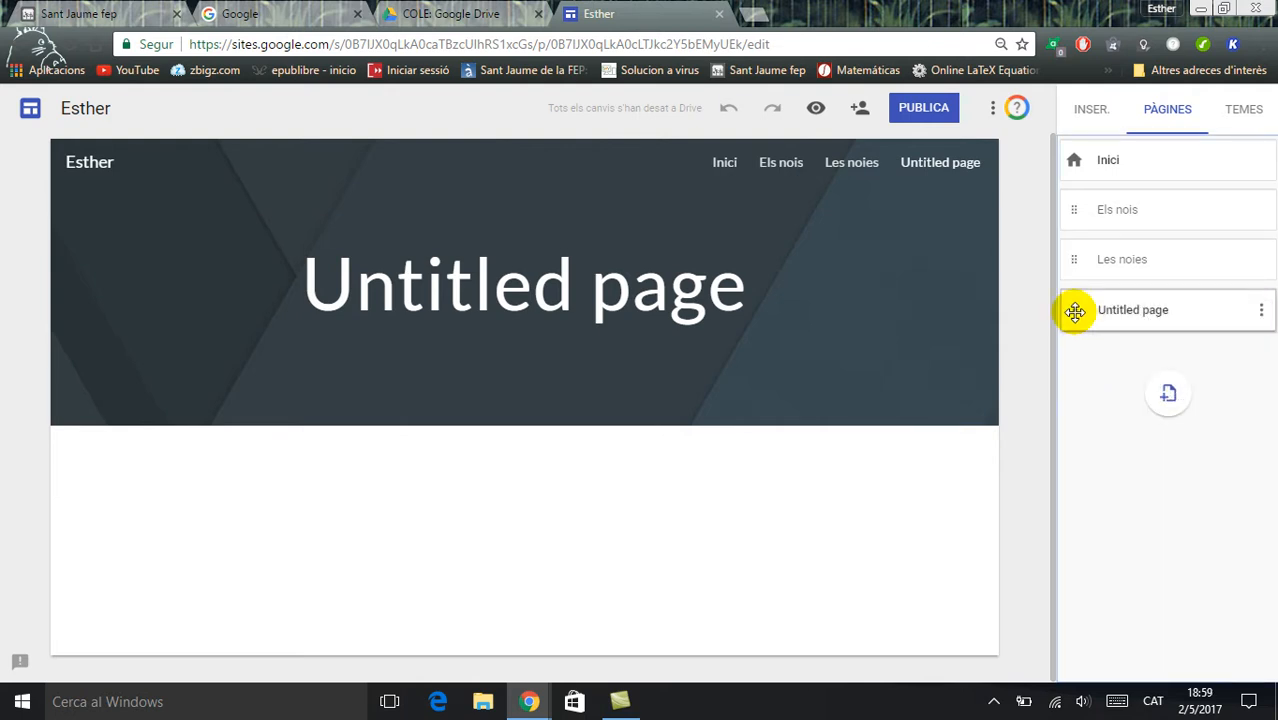
left_click(1262, 312)
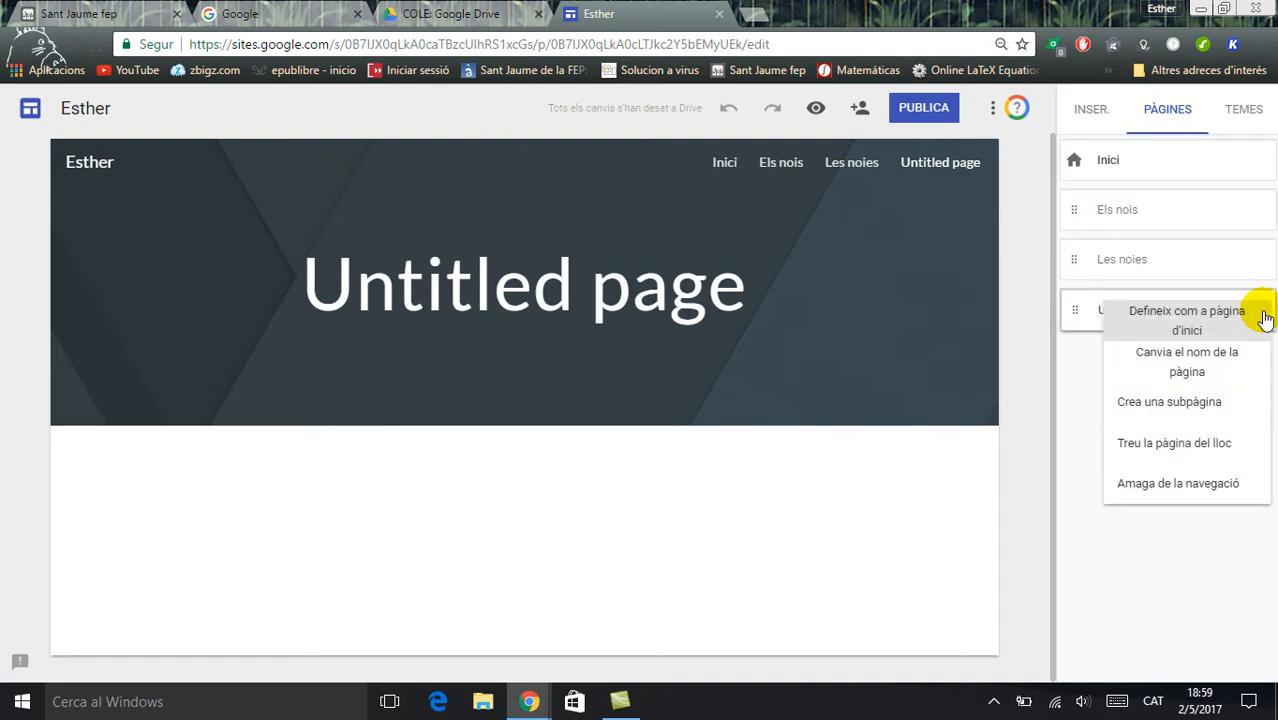
left_click(1115, 366)
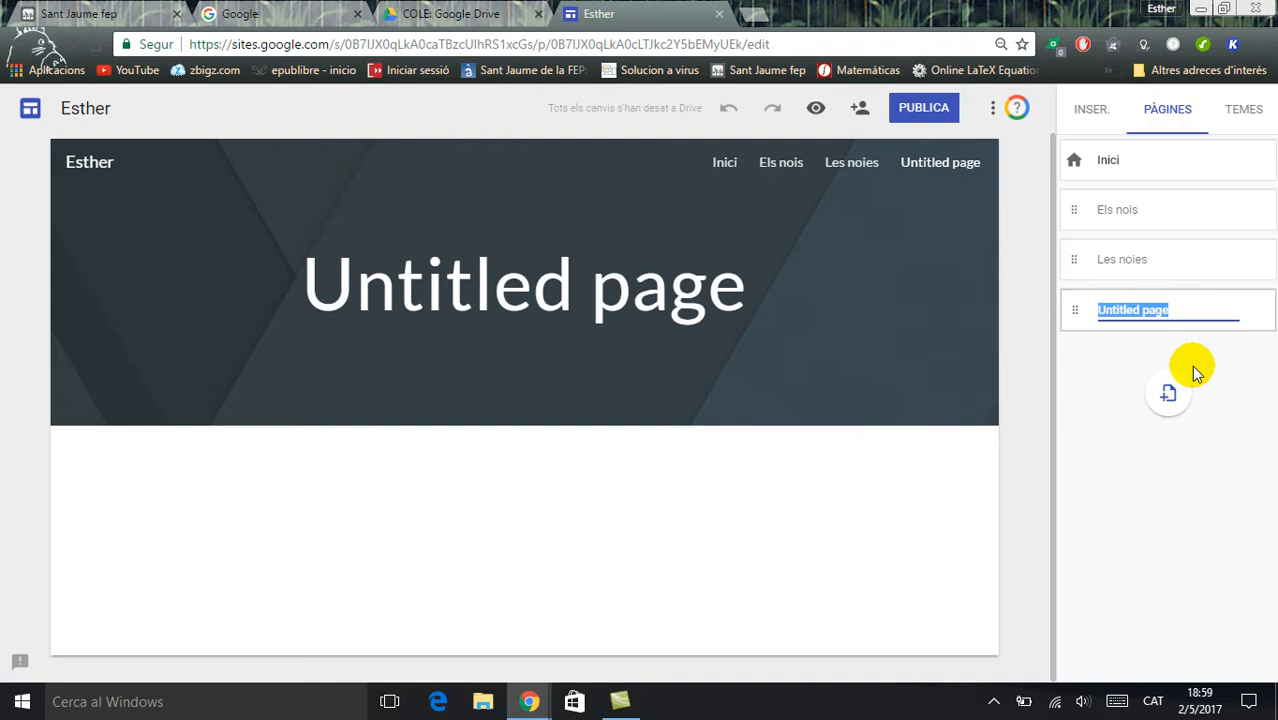
type("Els ")
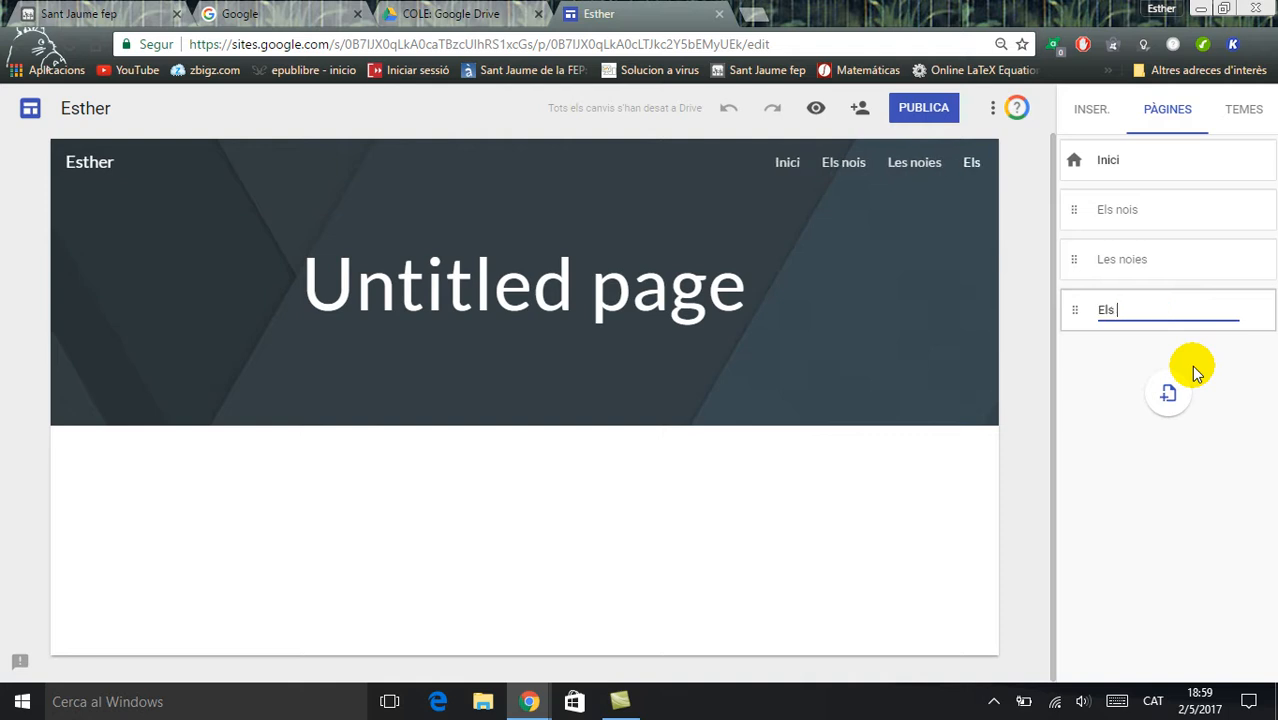
type("futbolistes")
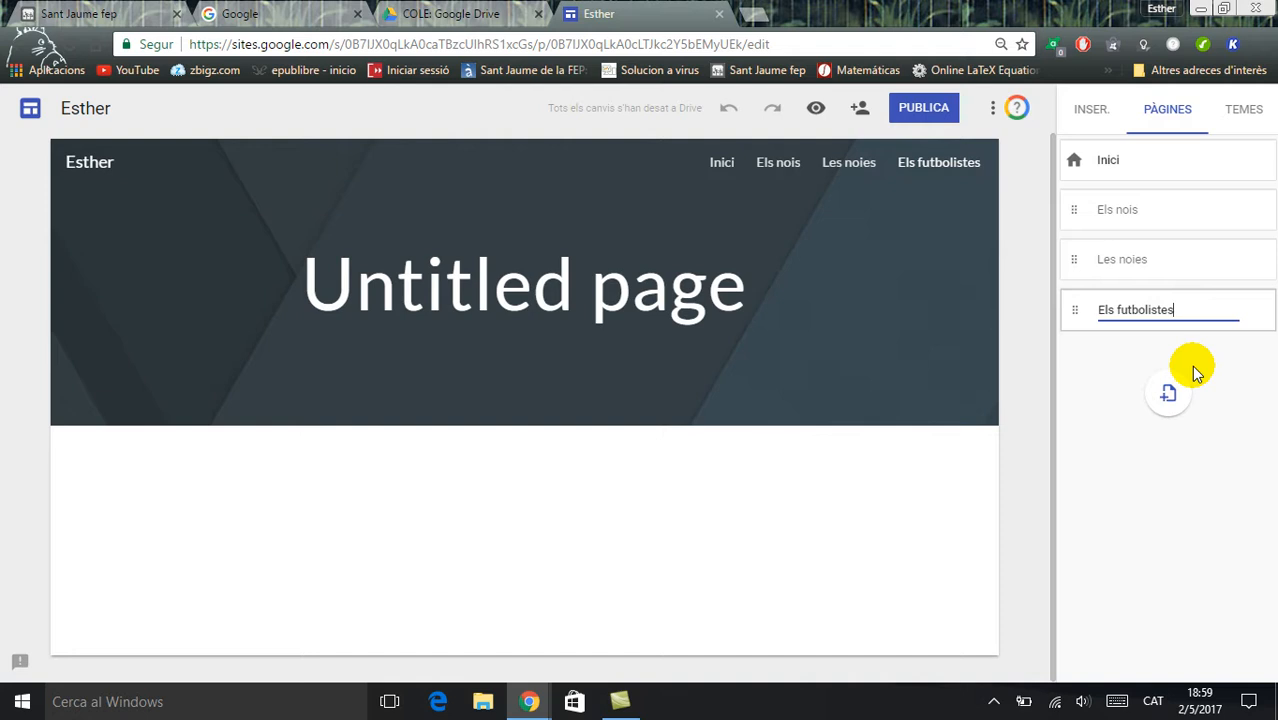
key("Return")
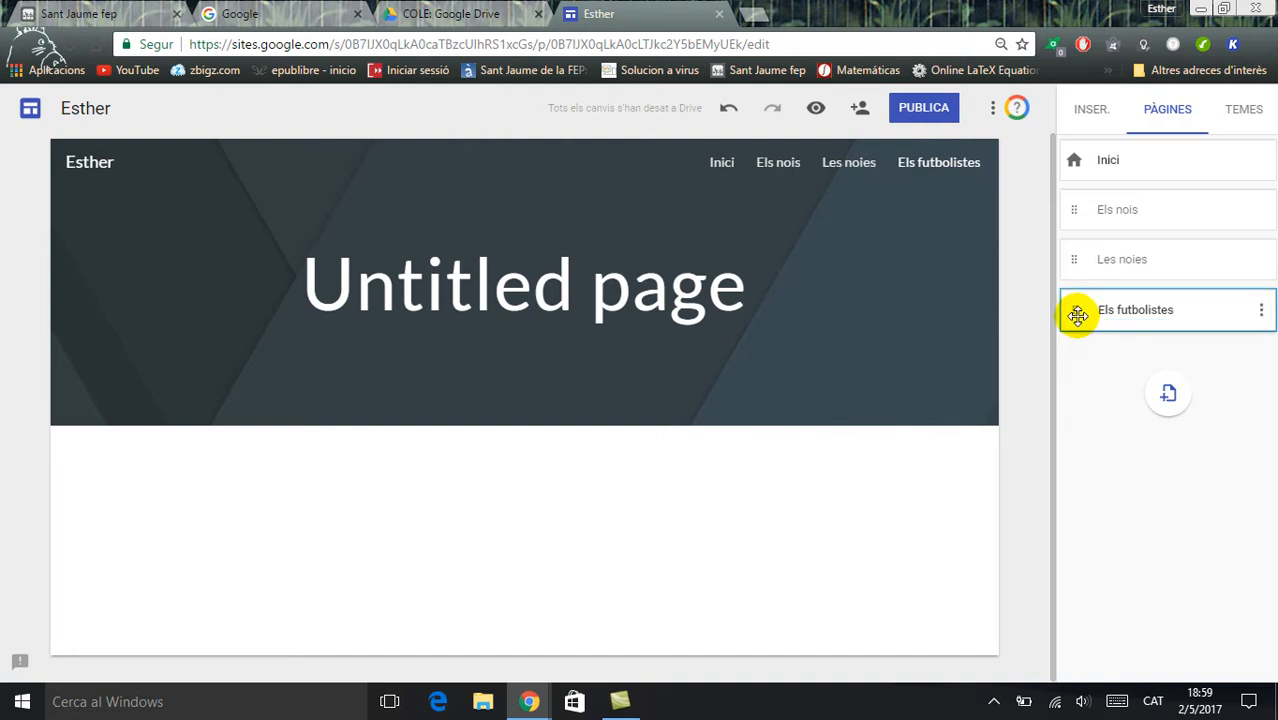
left_click_drag(1078, 320, 1110, 220)
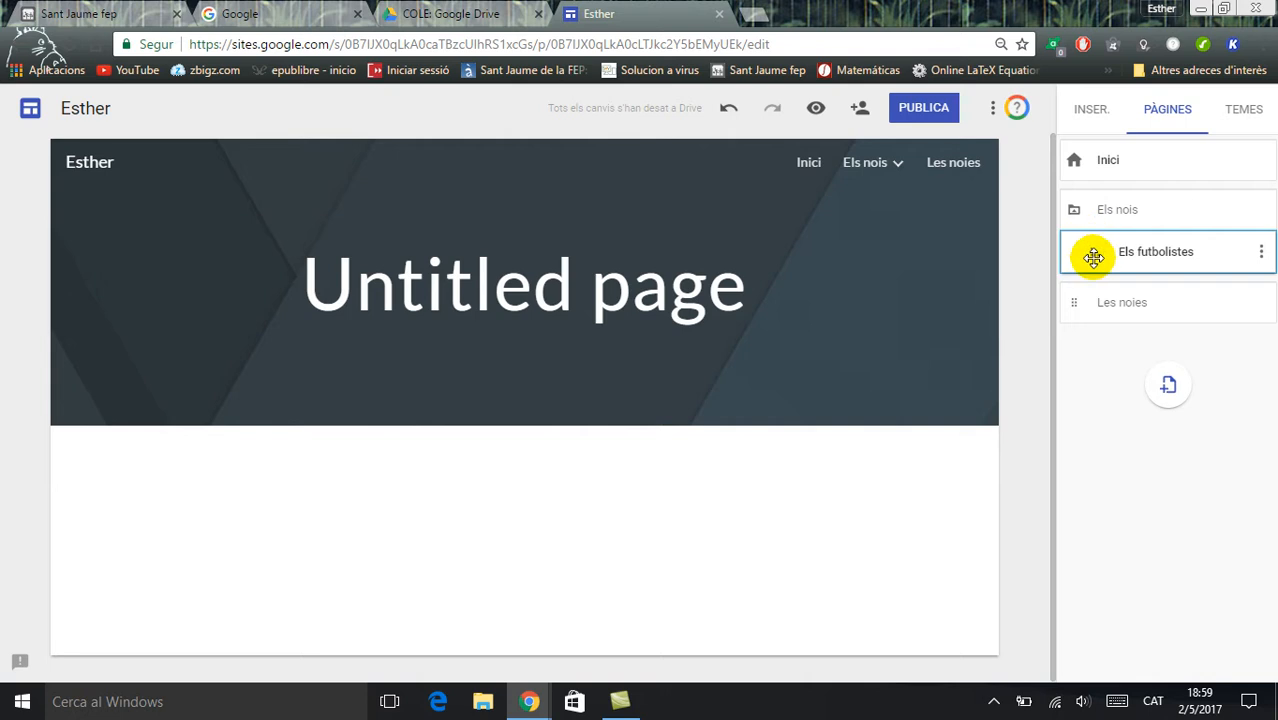
mouse_move(892, 172)
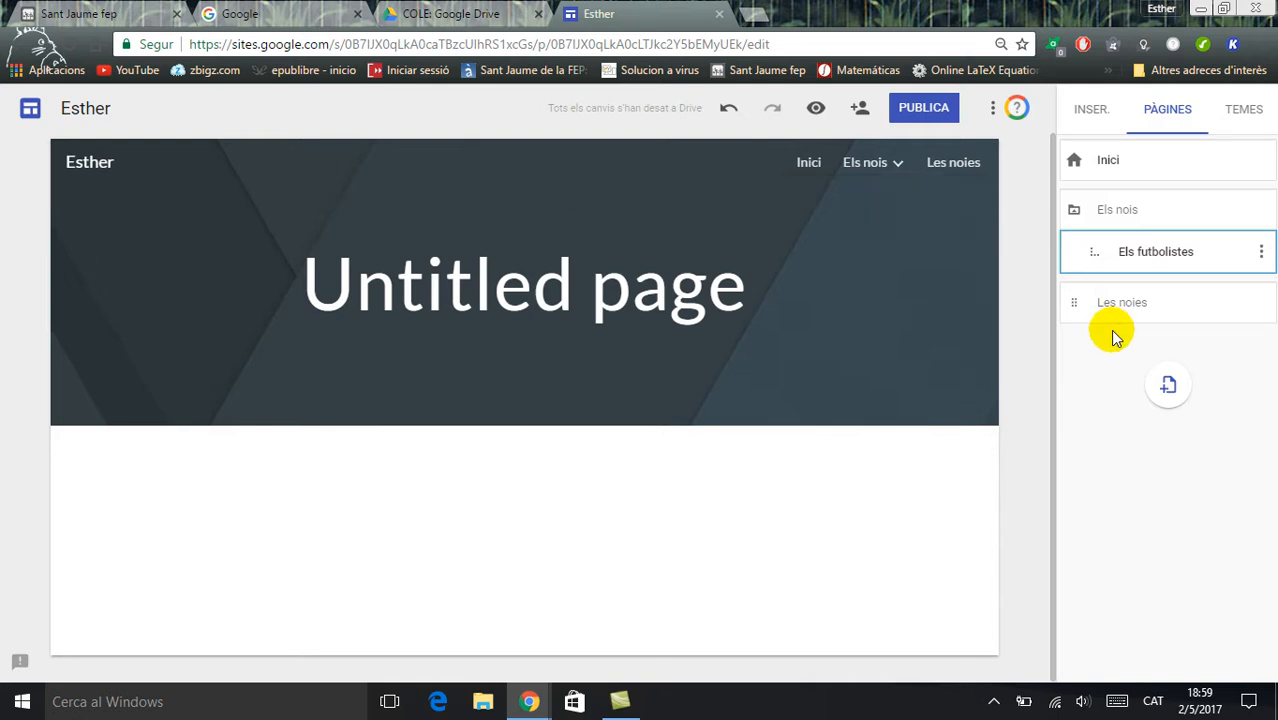
Add a new page named "Les cantants" and make it a subpage of "Les noies"
left_click(1166, 388)
type("Les c")
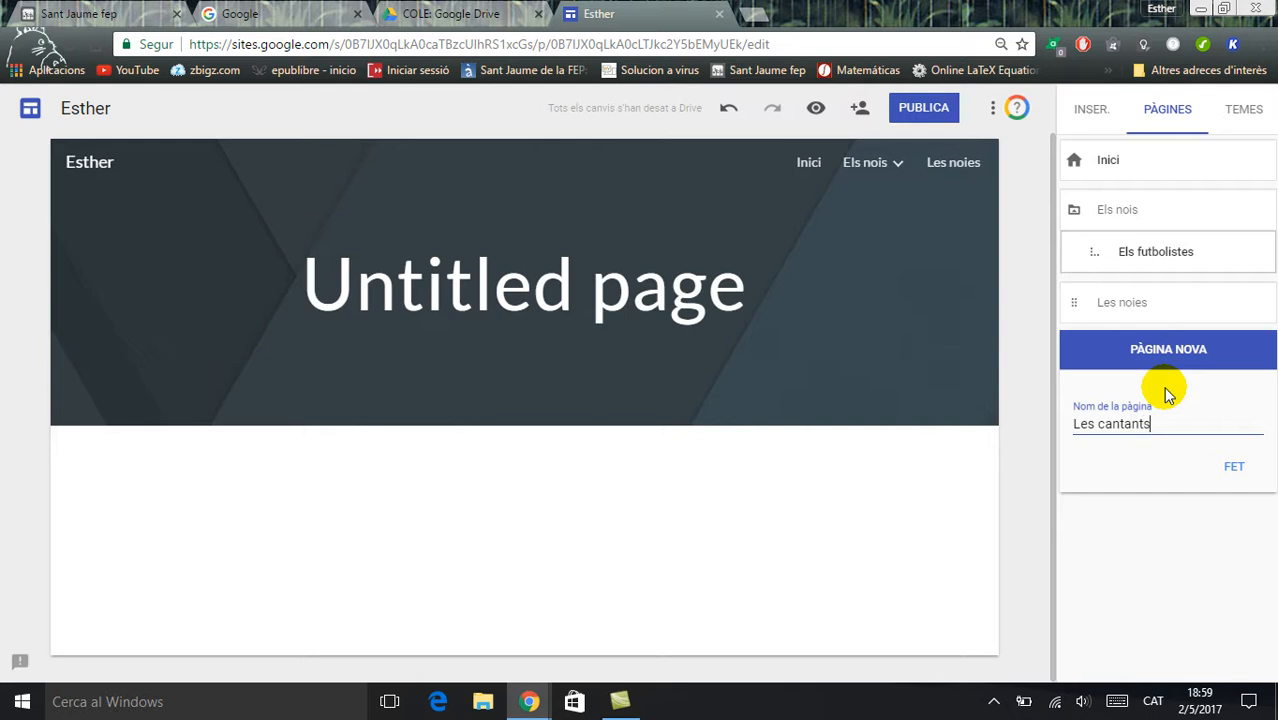
type("antants")
left_click(1234, 466)
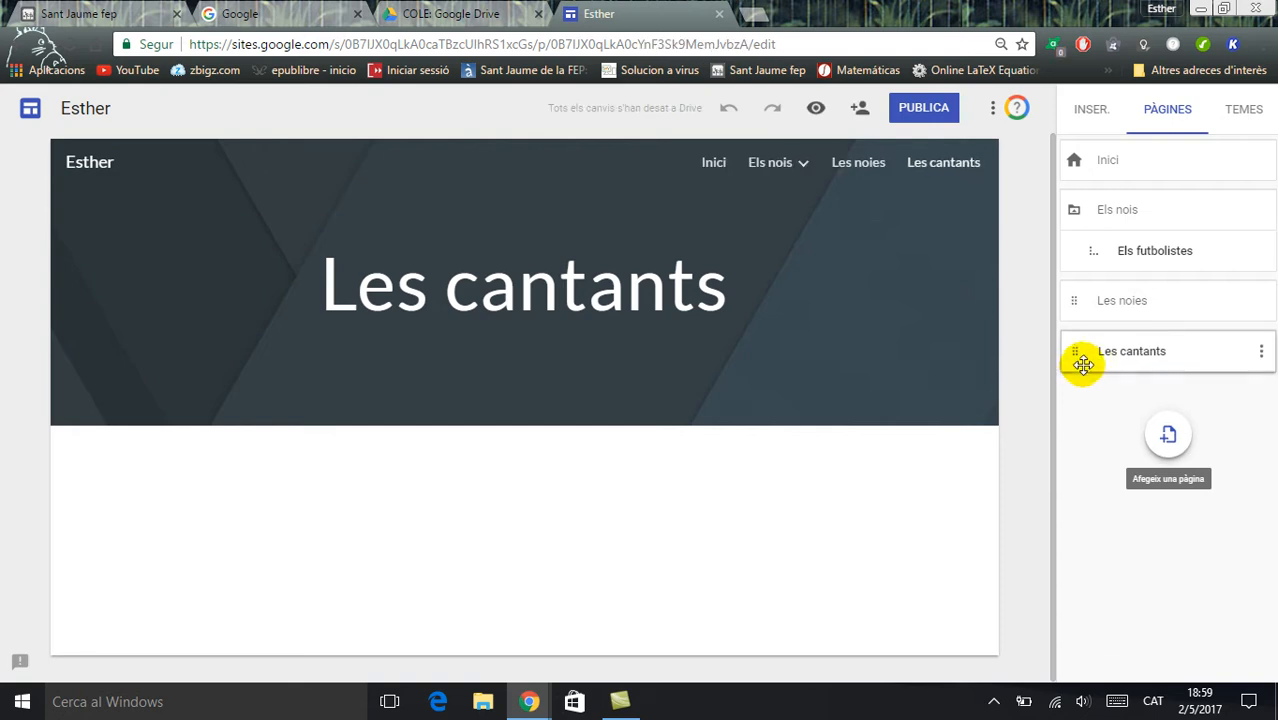
left_click_drag(1081, 368, 1081, 304)
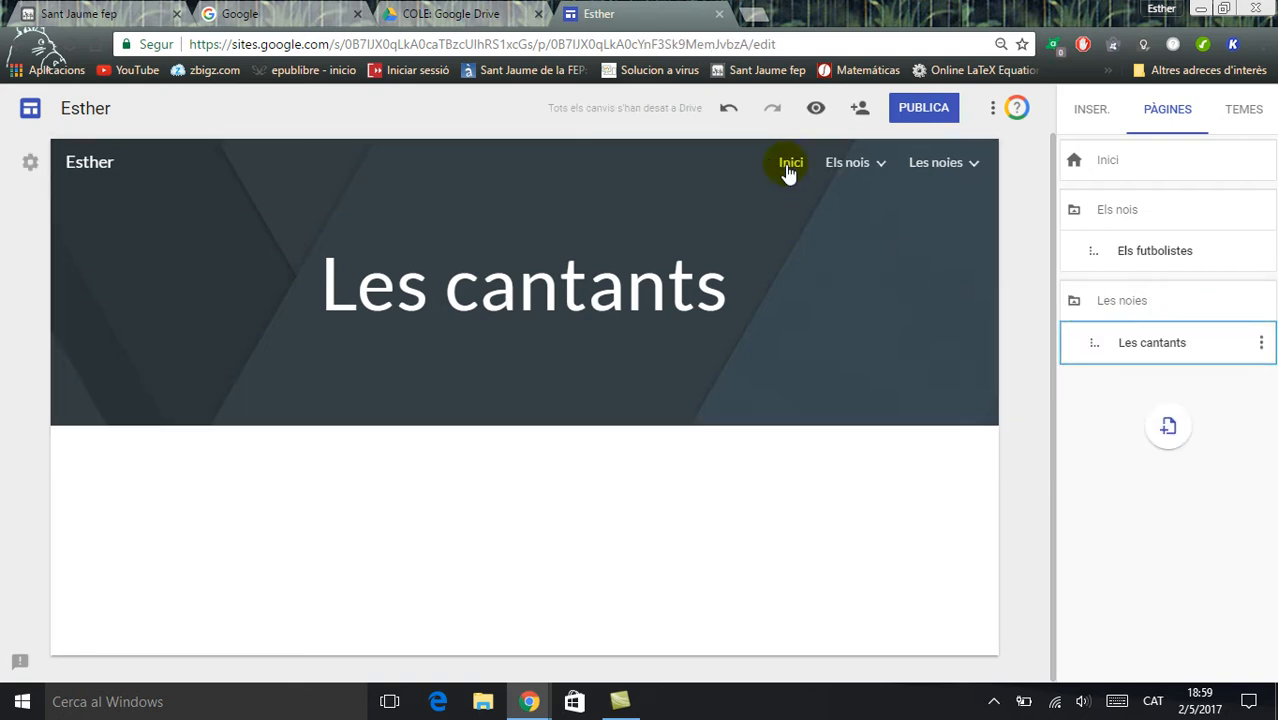
mouse_move(842, 172)
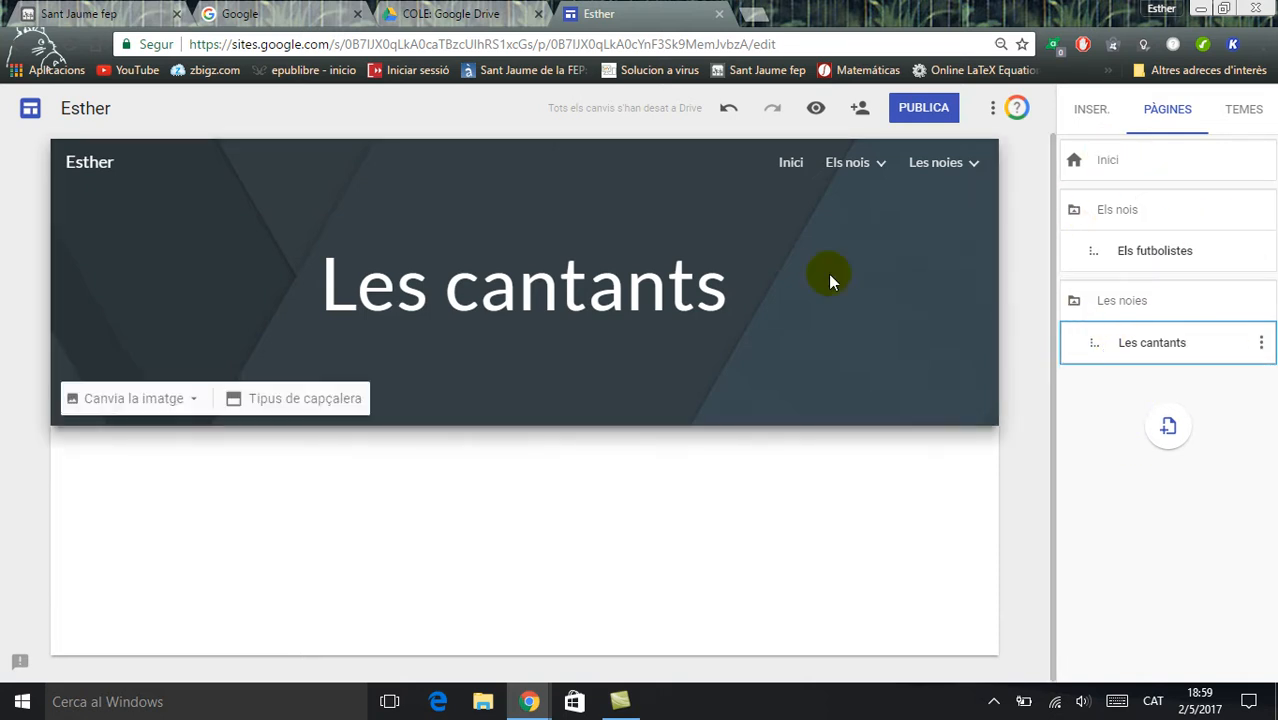
Return to the "Inici" page and apply the "Diplomàtic" theme to the site in its dark green colour
left_click(786, 161)
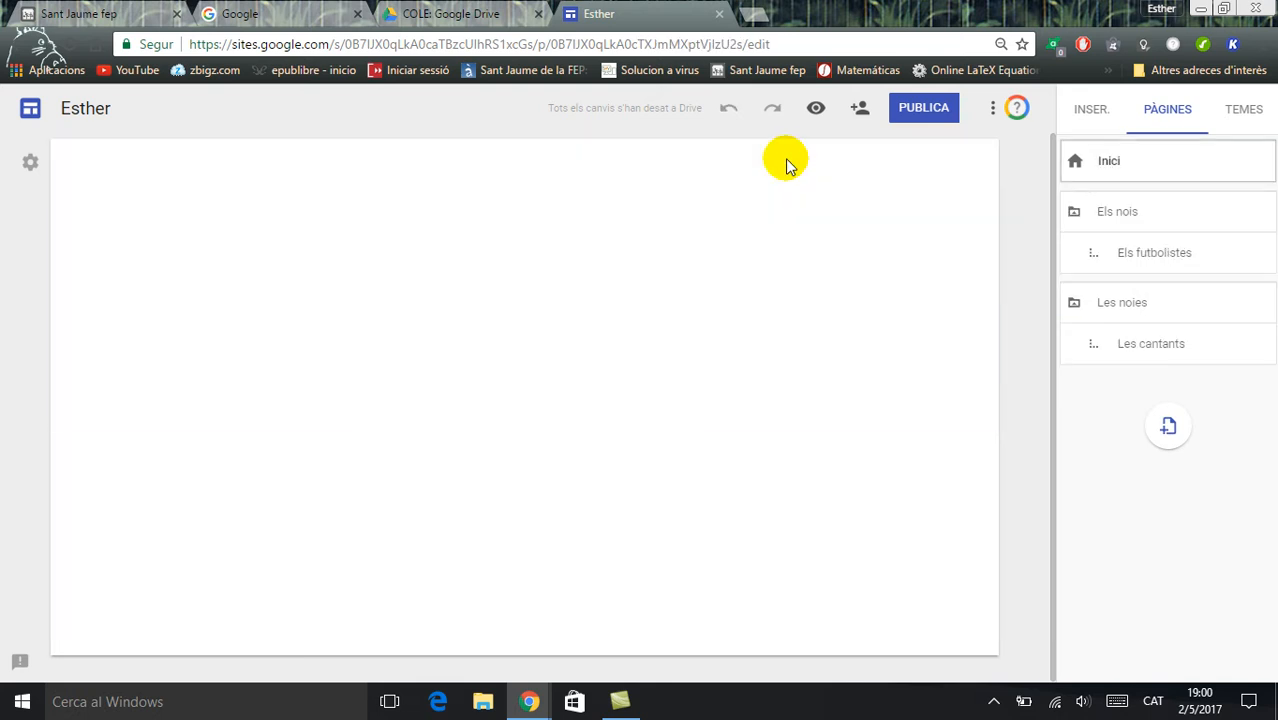
left_click(1243, 109)
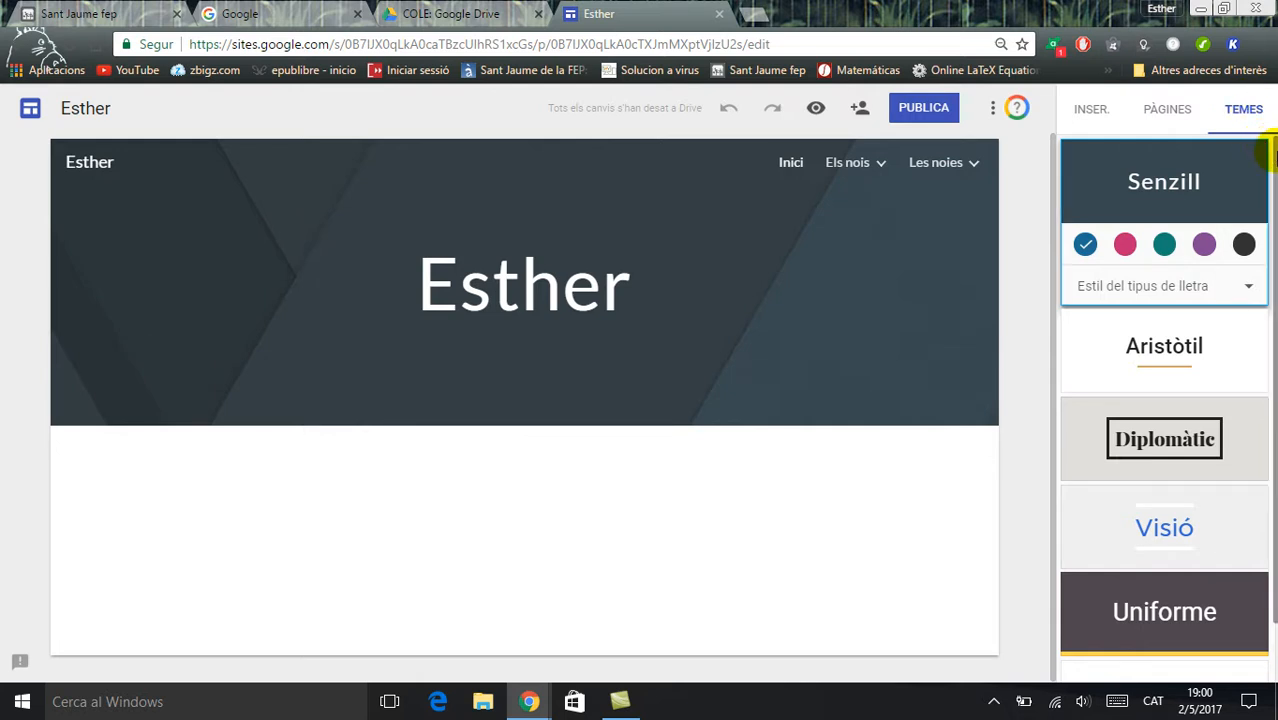
scroll(1258, 145, "down", 1)
scroll(1255, 143, "up", 1)
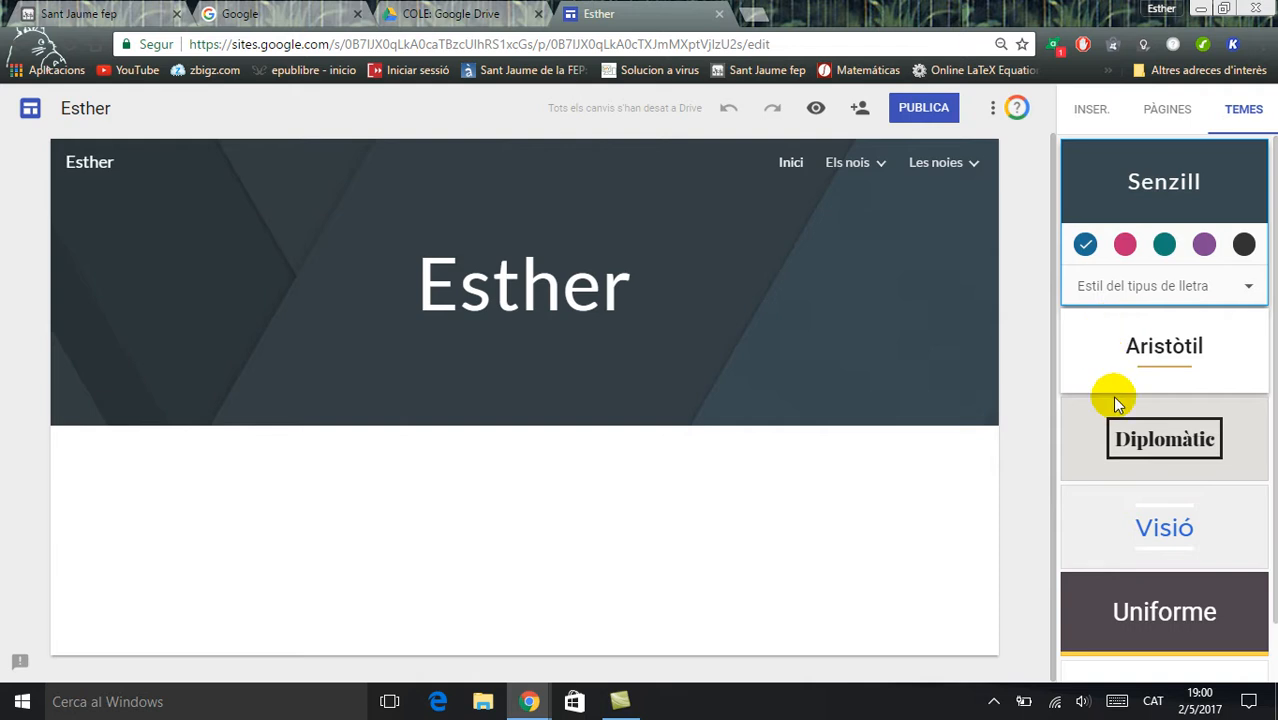
left_click(1095, 335)
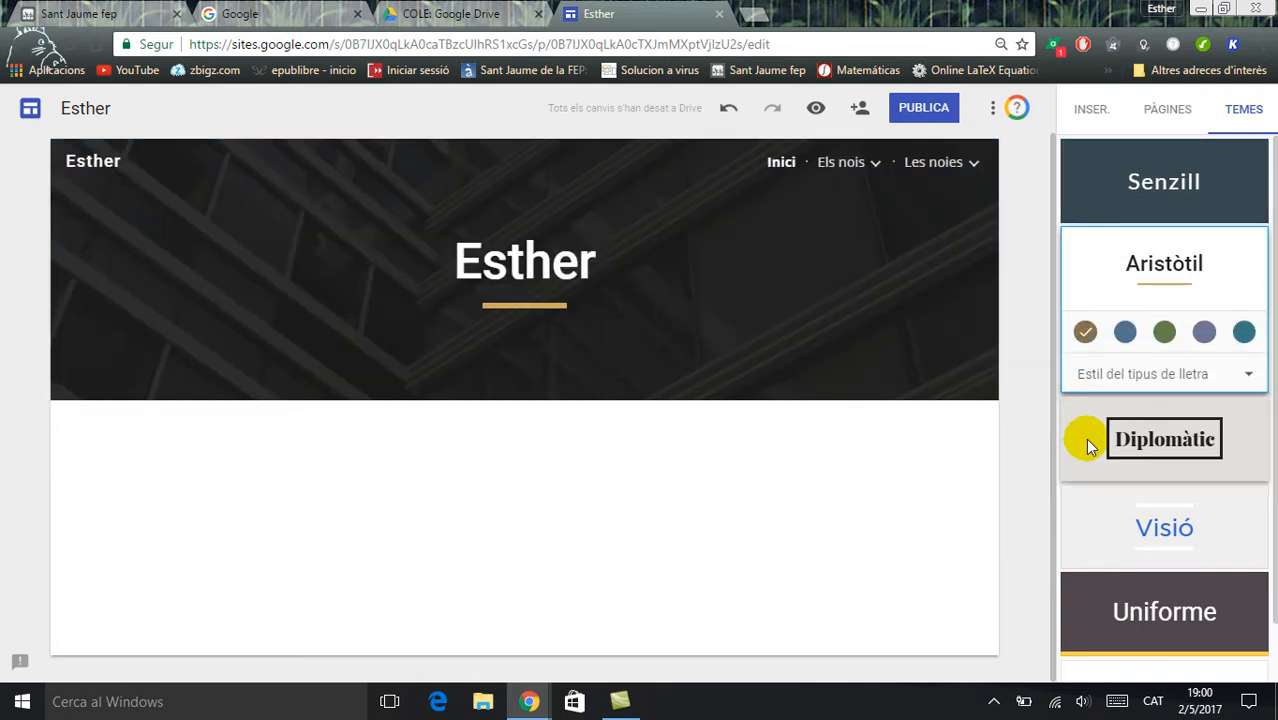
left_click(1088, 441)
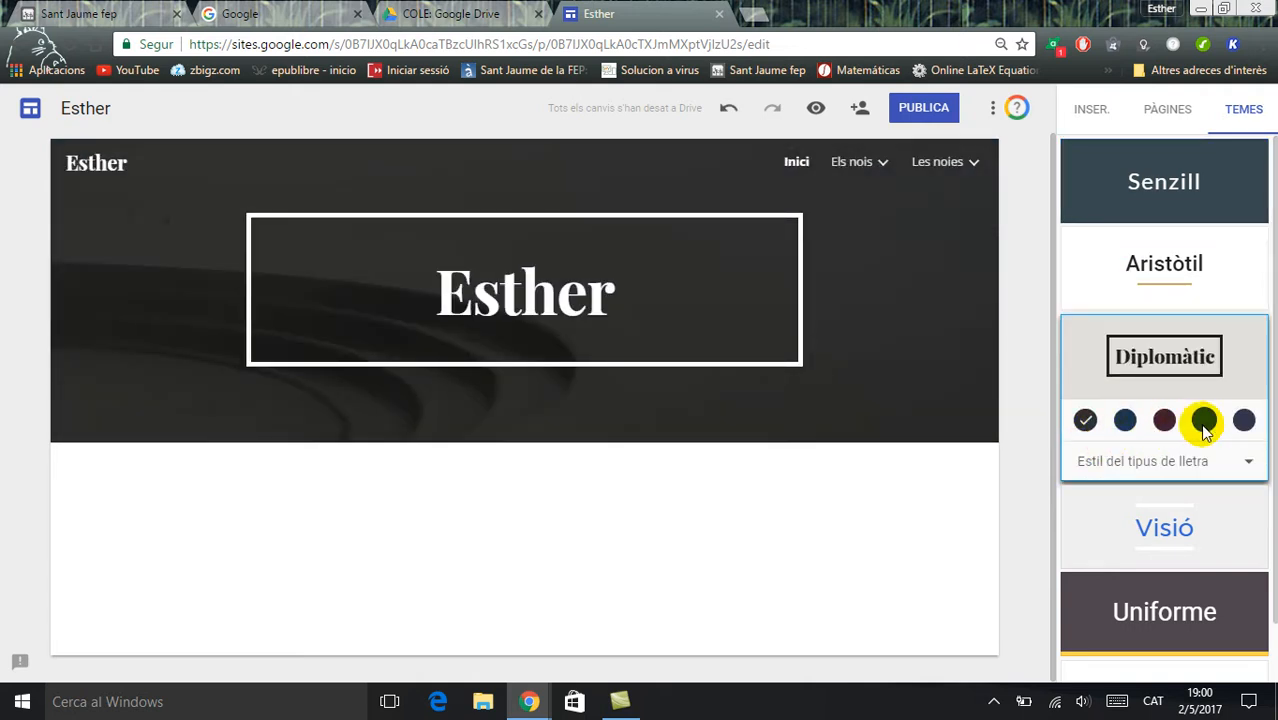
left_click(1203, 421)
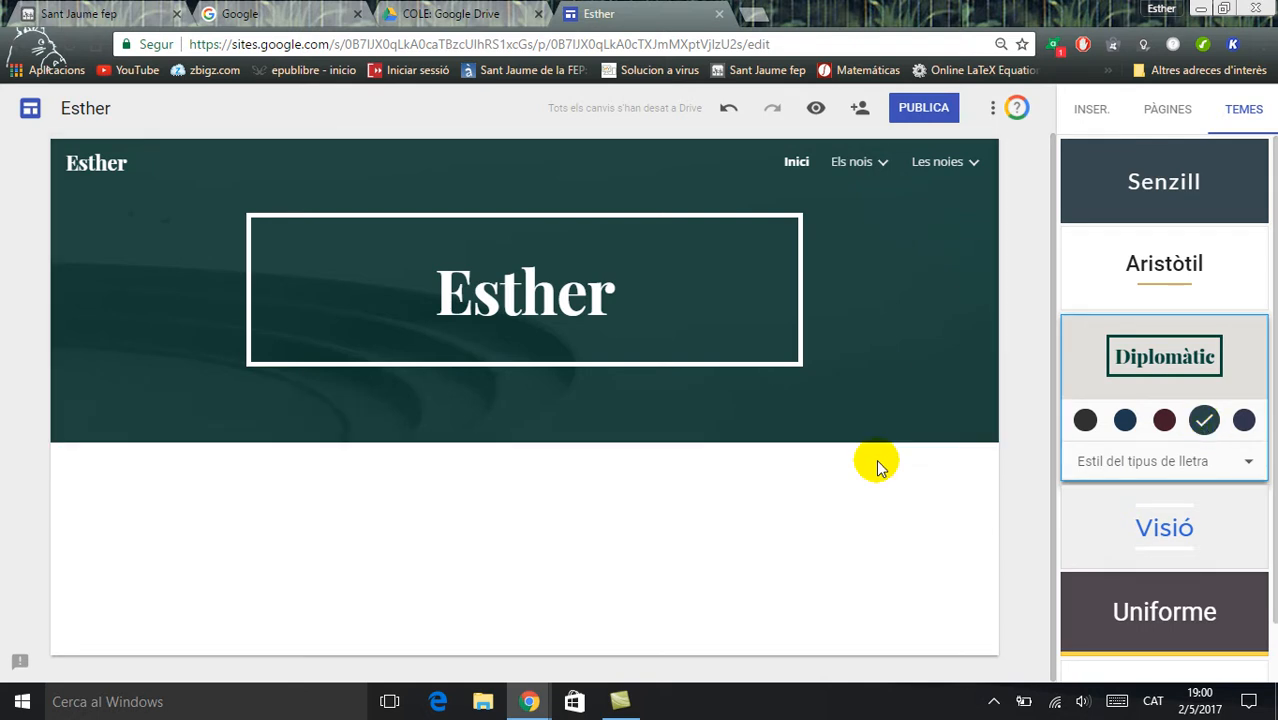
Check the theme on the "Els nois" and "Els futbolistes" pages, finishing on the "Les noies" page
left_click(853, 165)
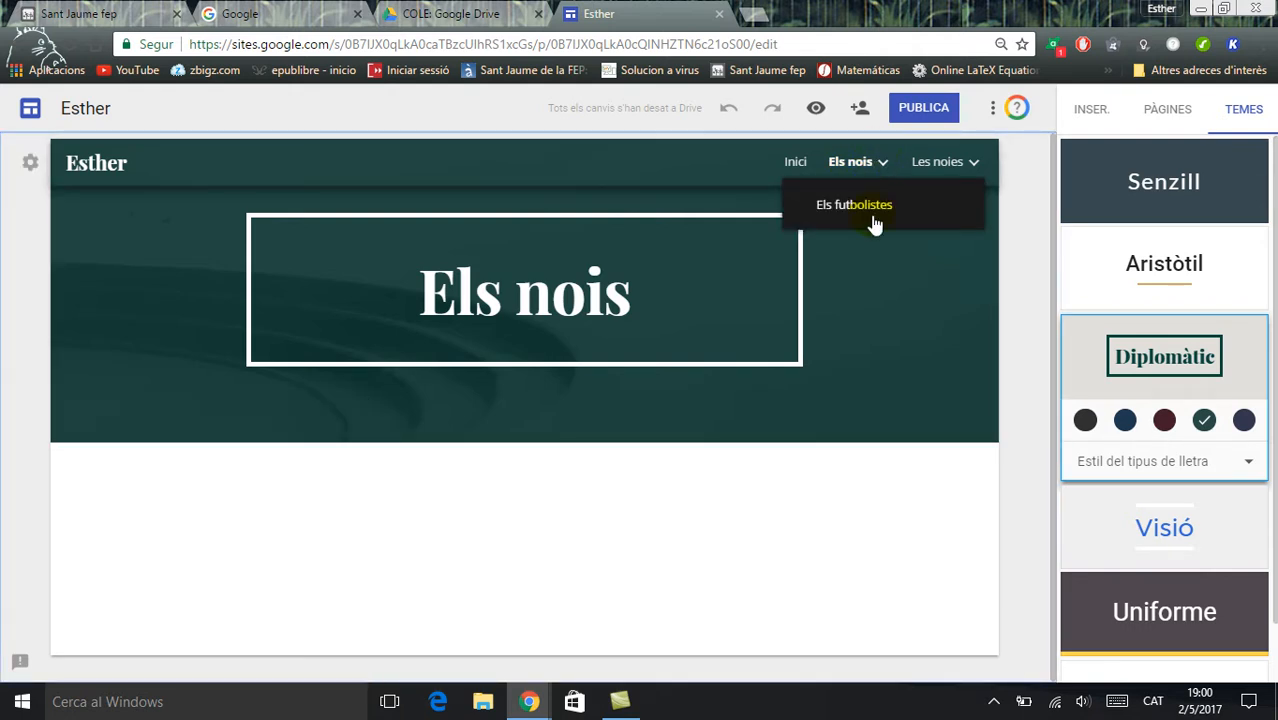
left_click(870, 213)
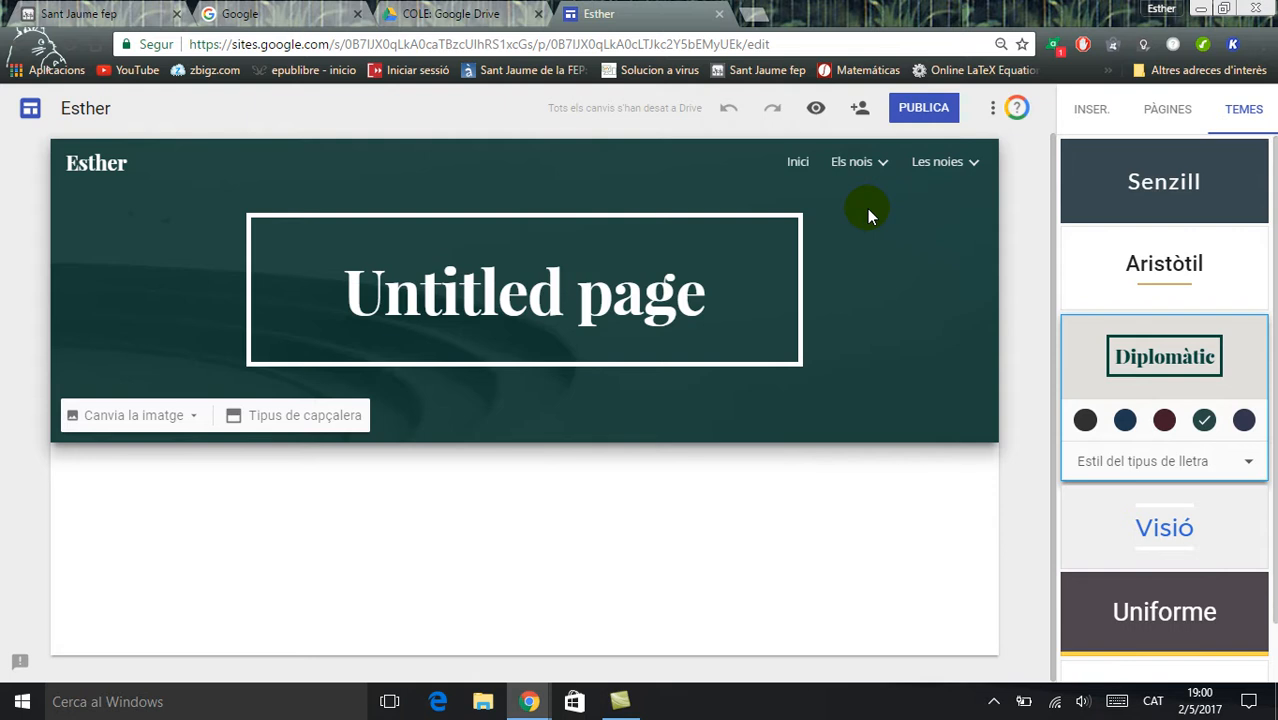
left_click(958, 168)
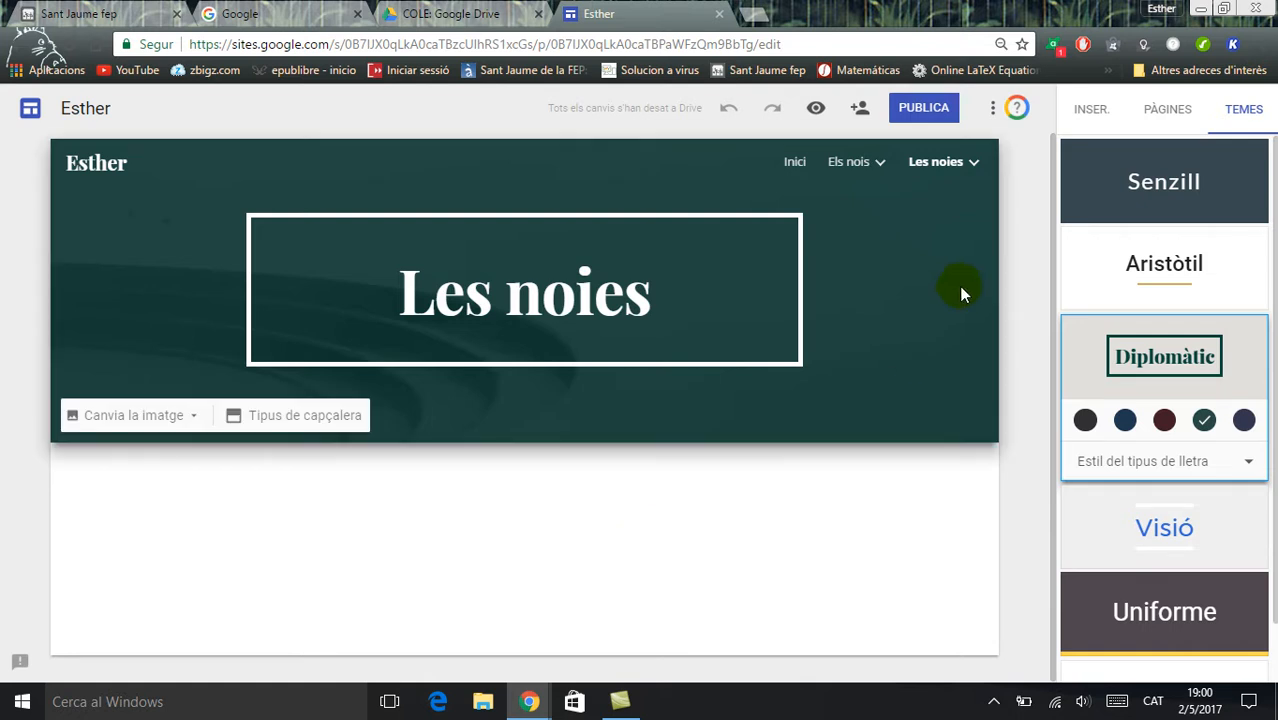
Review the site's page structure and look through the list of available themes
left_click(1168, 112)
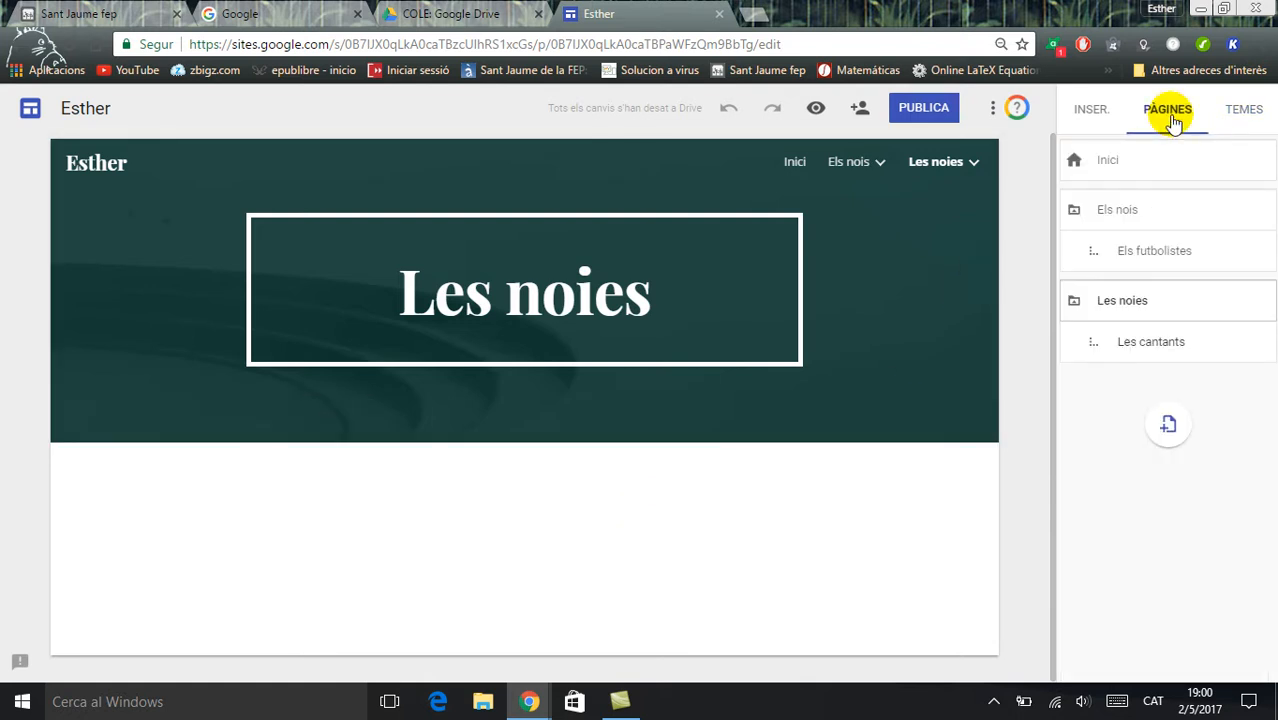
left_click(1243, 112)
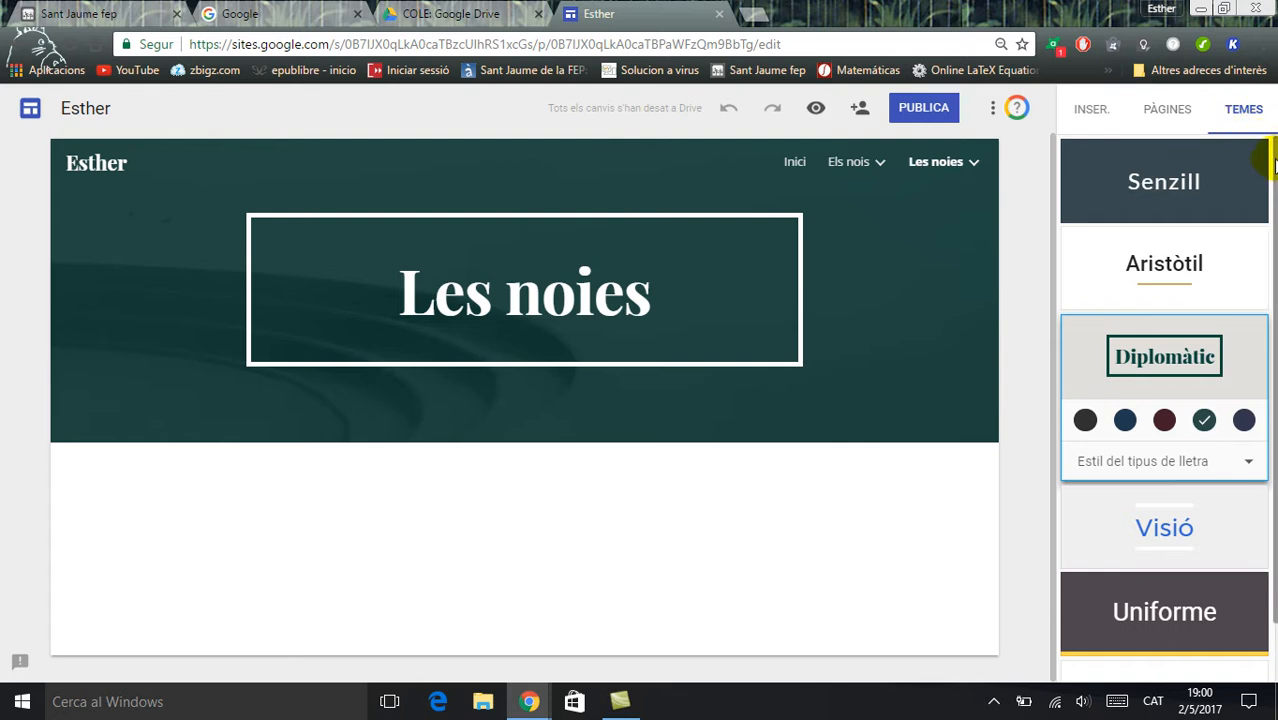
scroll(1180, 440, "down", 1)
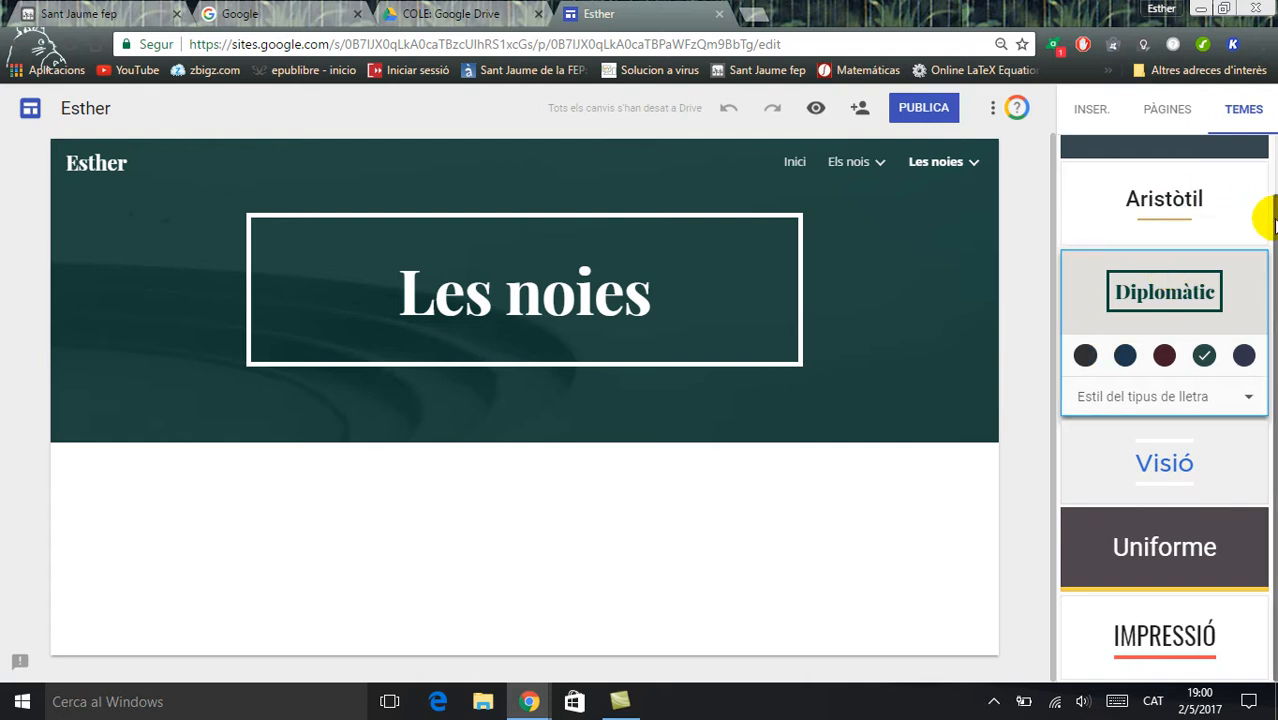
left_click_drag(1272, 226, 1275, 145)
Insert the calculator image from the album "2 de setembre de 2016" into the "Les noies" page
left_click(1092, 111)
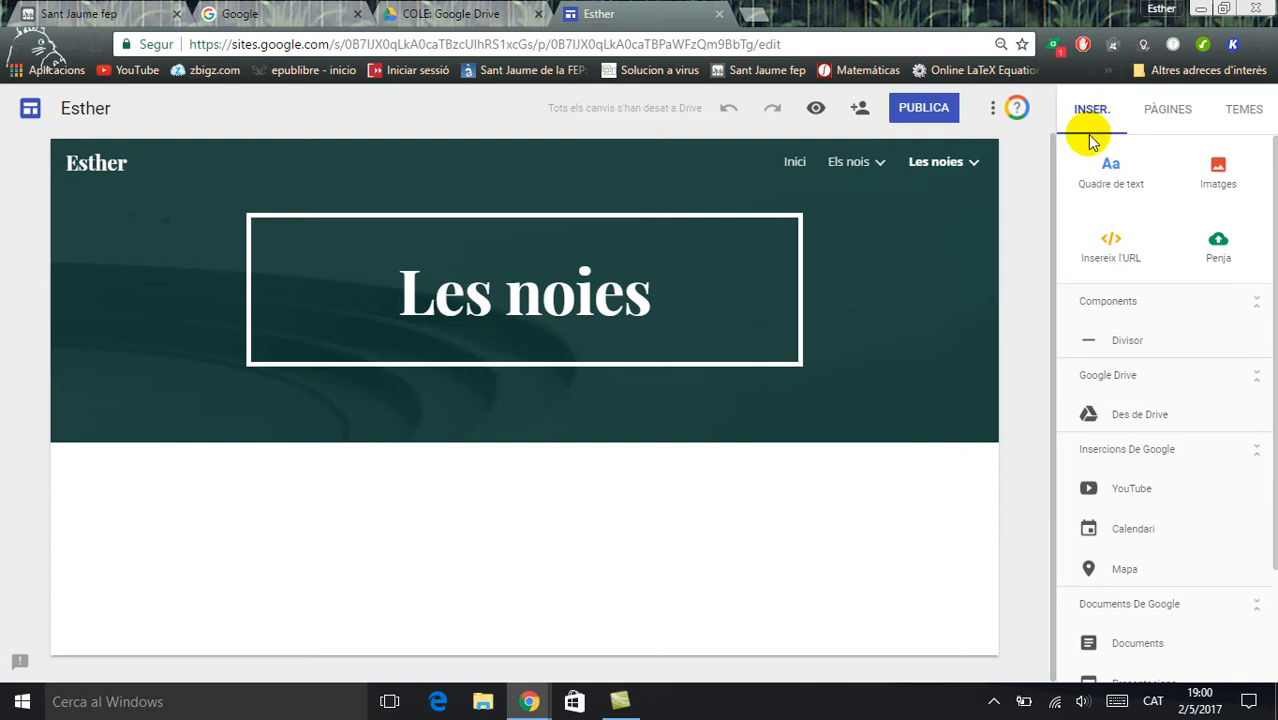
left_click(1198, 177)
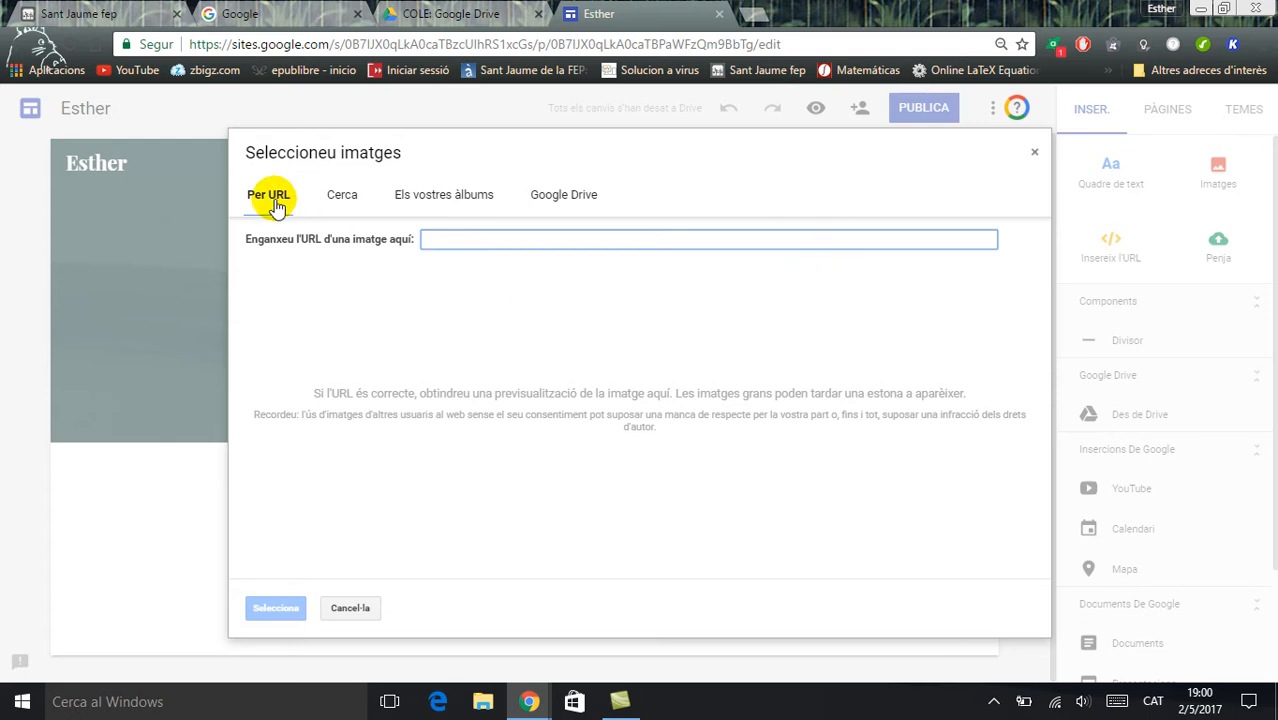
left_click(341, 197)
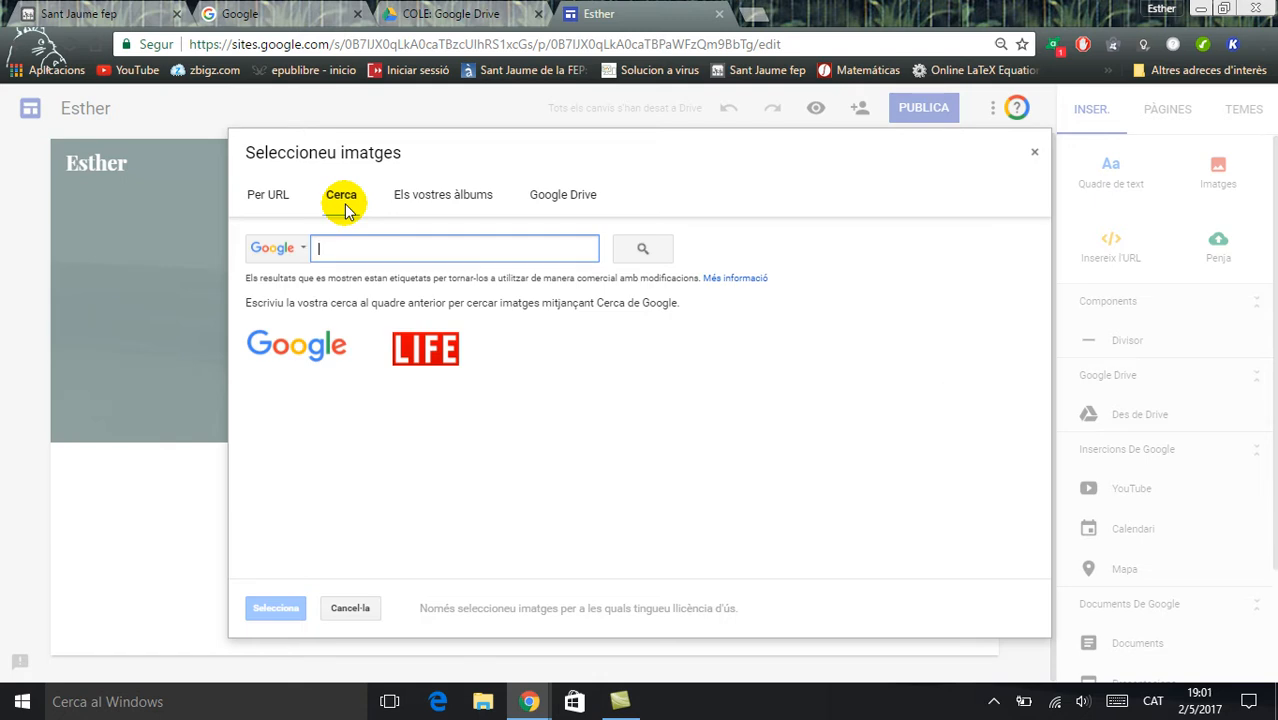
left_click(446, 206)
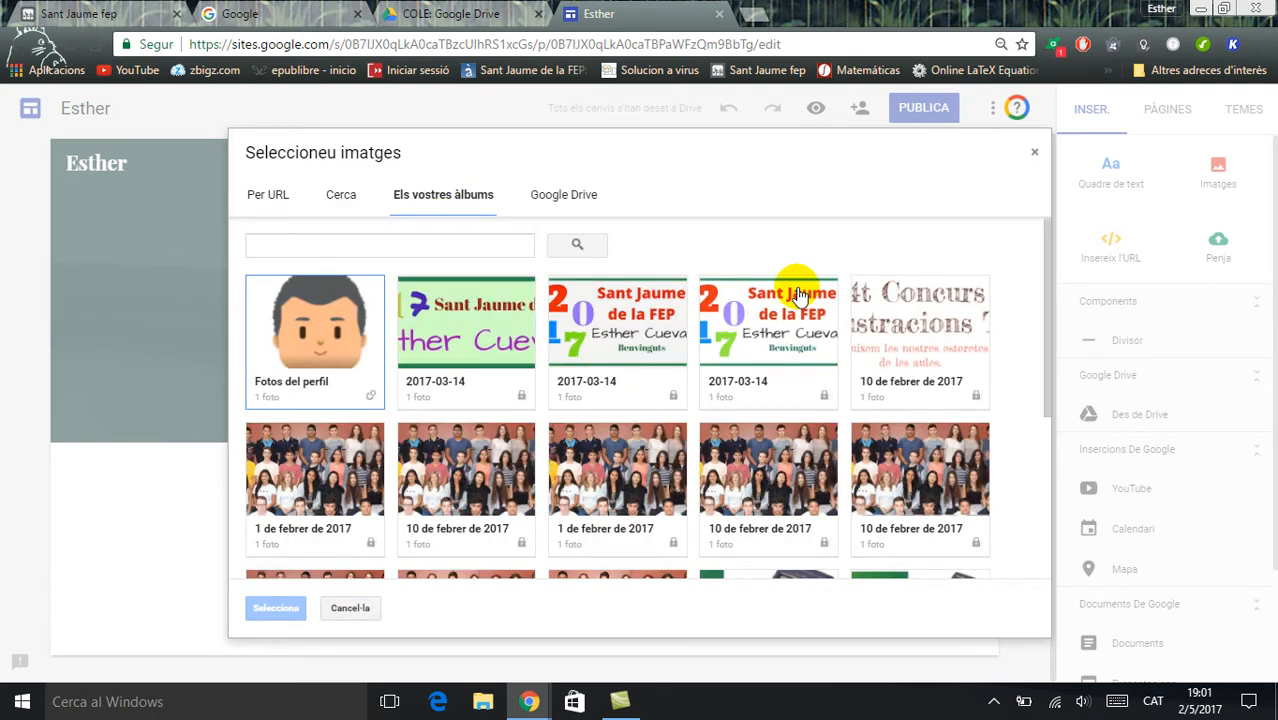
mouse_move(1043, 273)
left_mouse_down()
mouse_move(1037, 448)
mouse_move(1033, 251)
left_mouse_up()
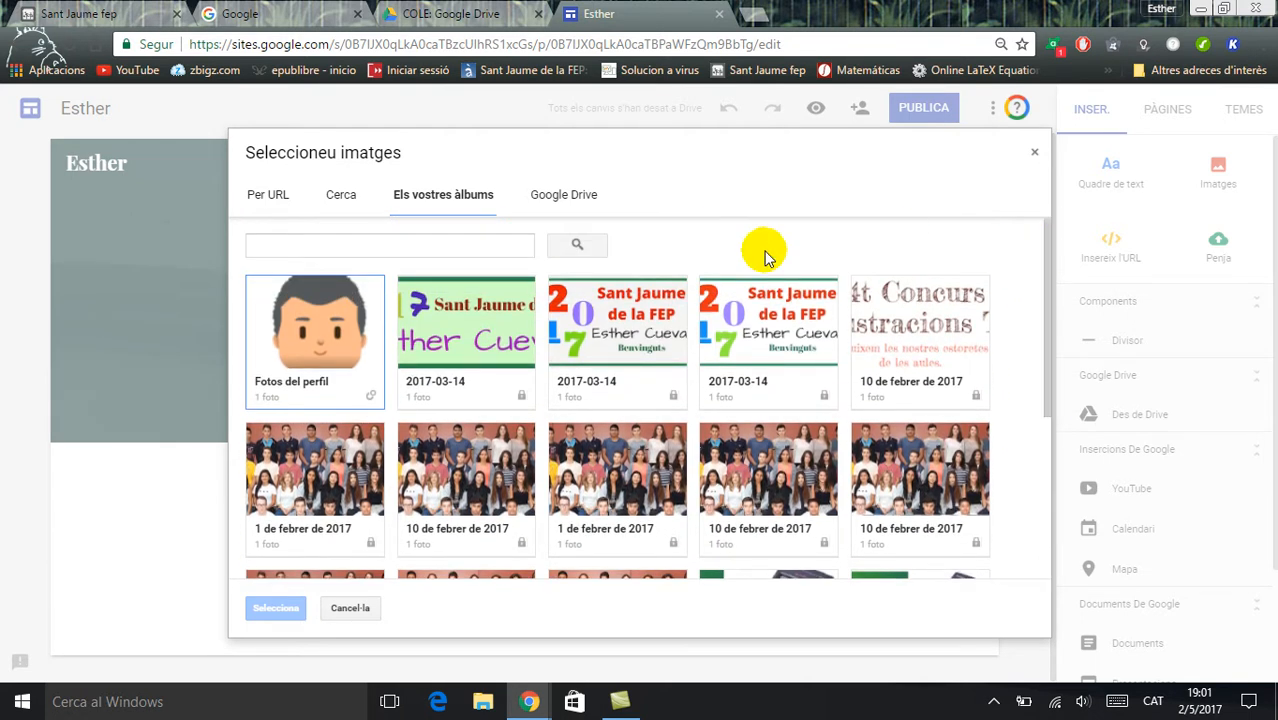
left_click_drag(1039, 269, 1045, 395)
left_click(785, 402)
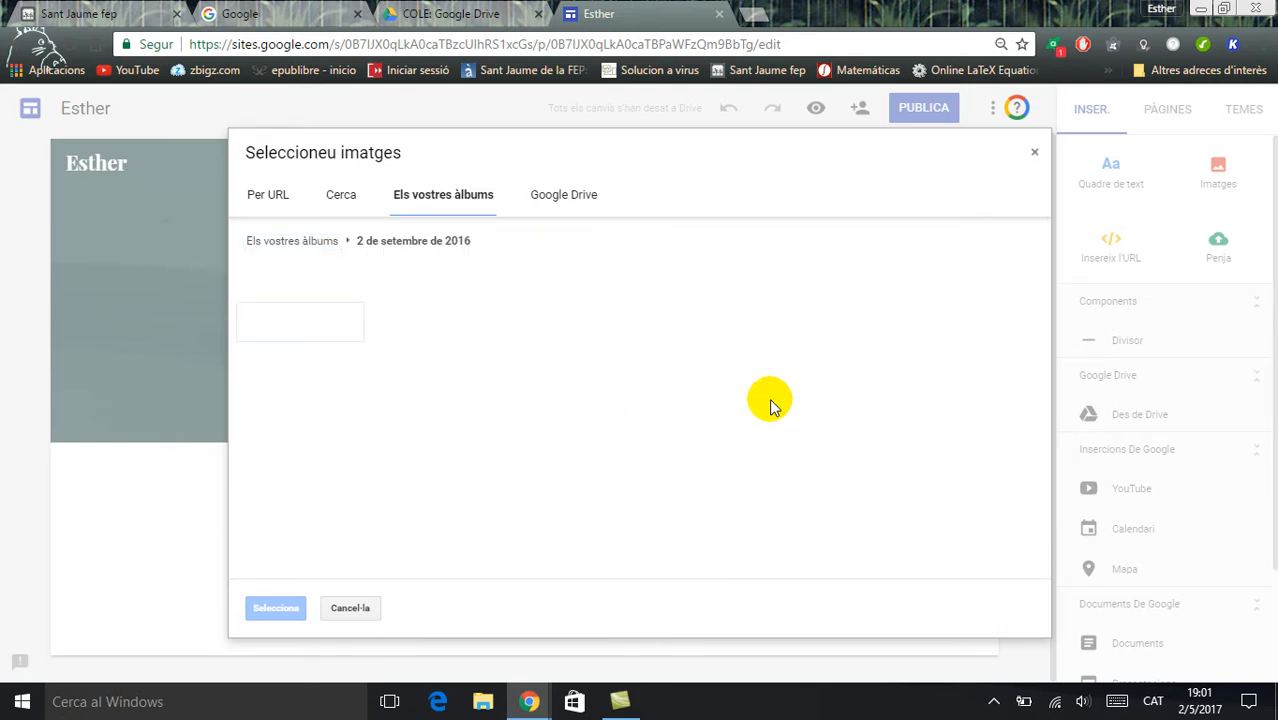
left_click(297, 325)
left_click(297, 325)
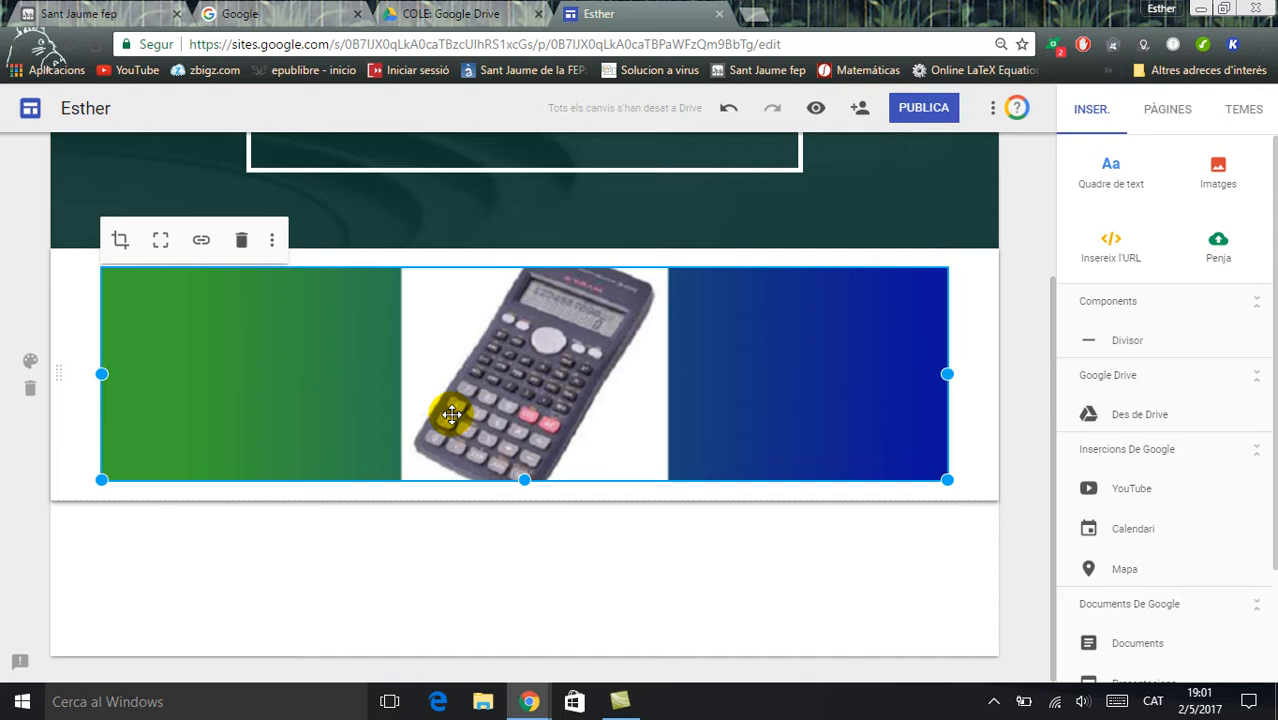
Try to crop the calculator image by adjusting its crop zoom and the crop frame's lower corner
left_click(122, 243)
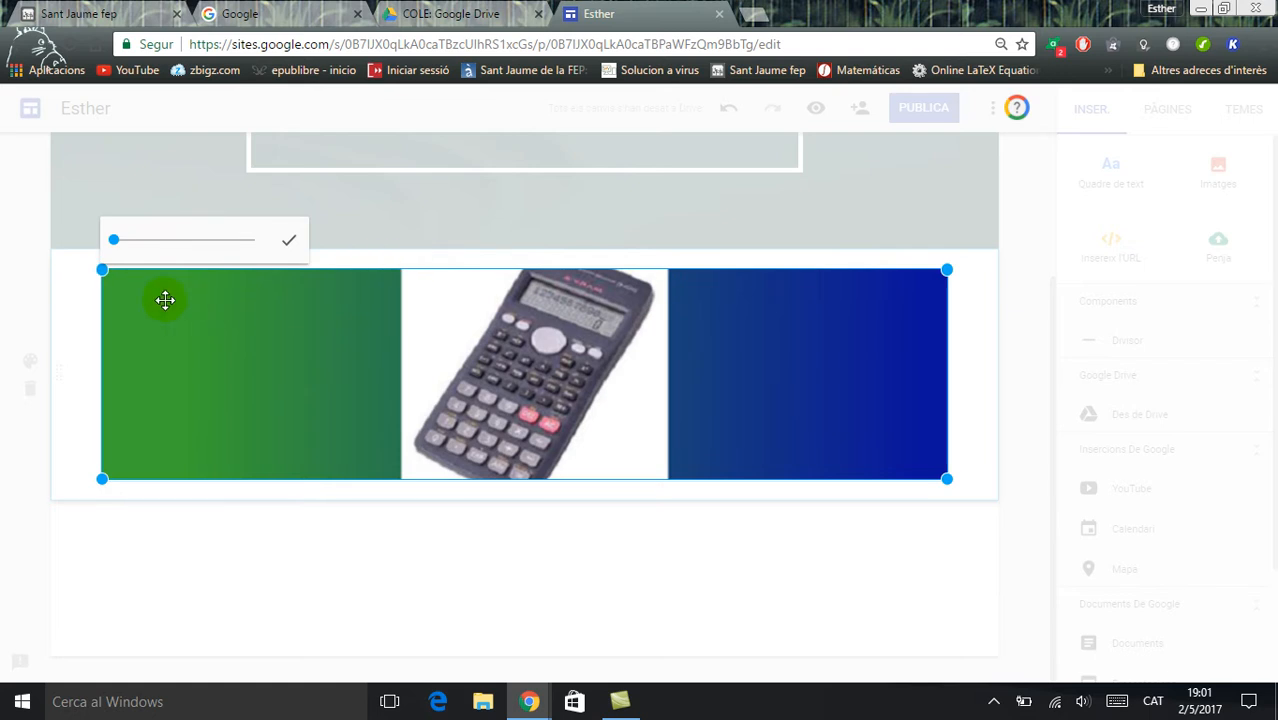
mouse_move(114, 239)
left_mouse_down()
mouse_move(251, 243)
mouse_move(90, 236)
left_mouse_up()
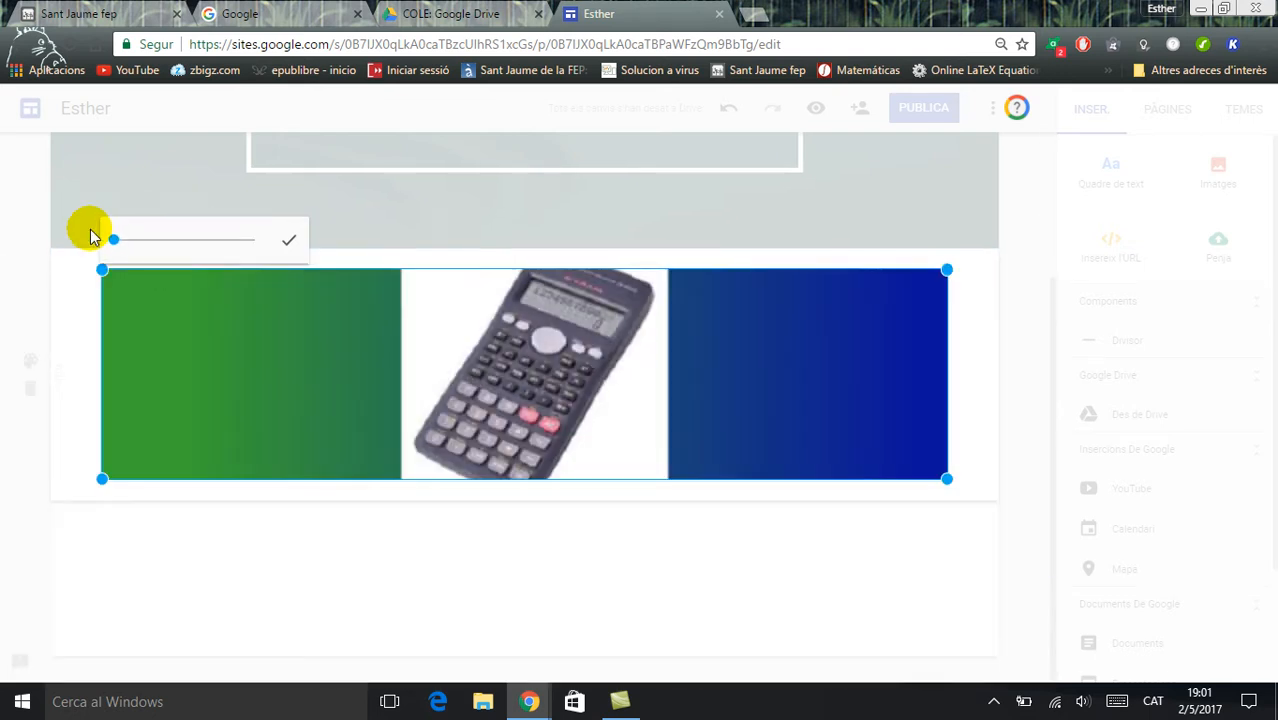
left_click(288, 240)
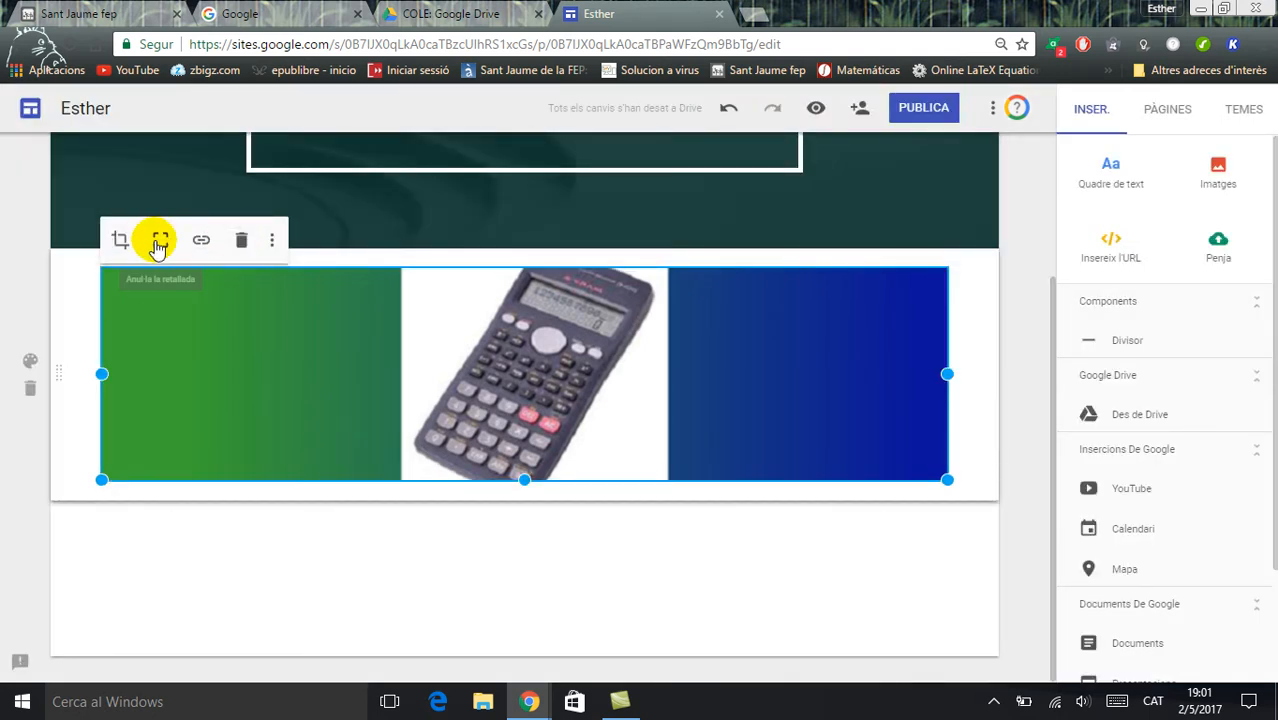
left_click(120, 240)
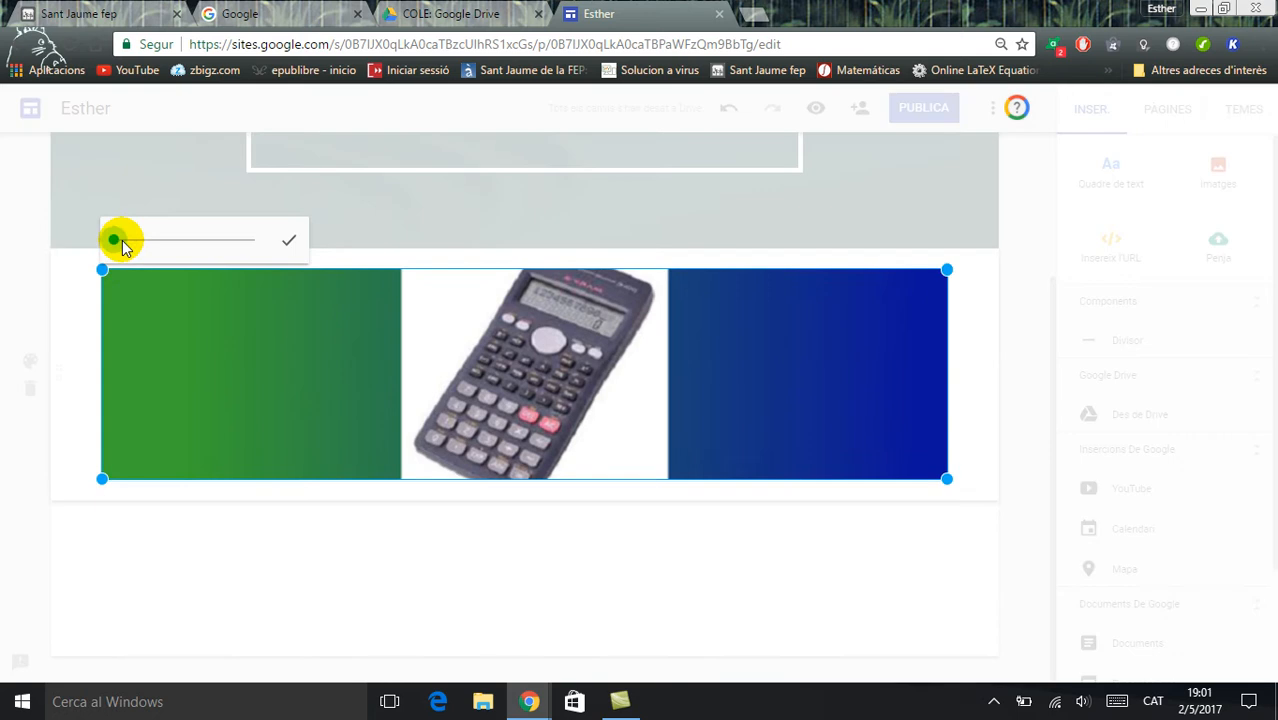
left_click_drag(103, 477, 127, 505)
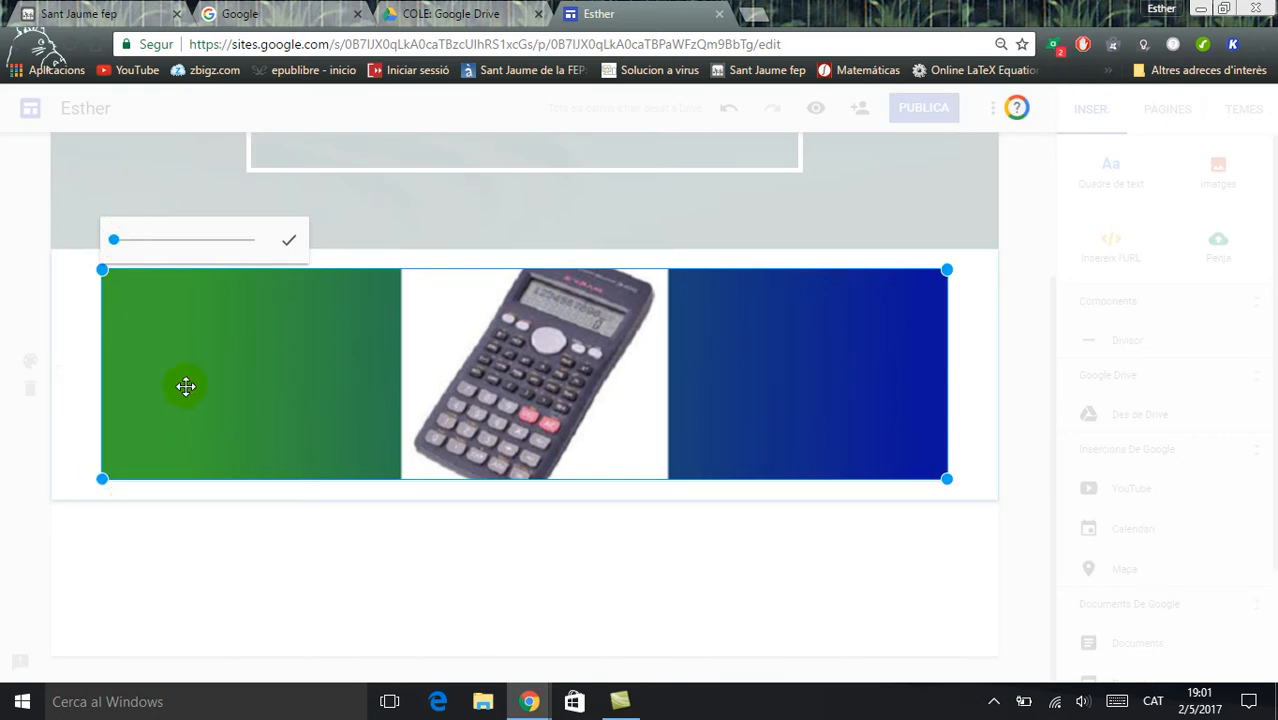
left_click(289, 240)
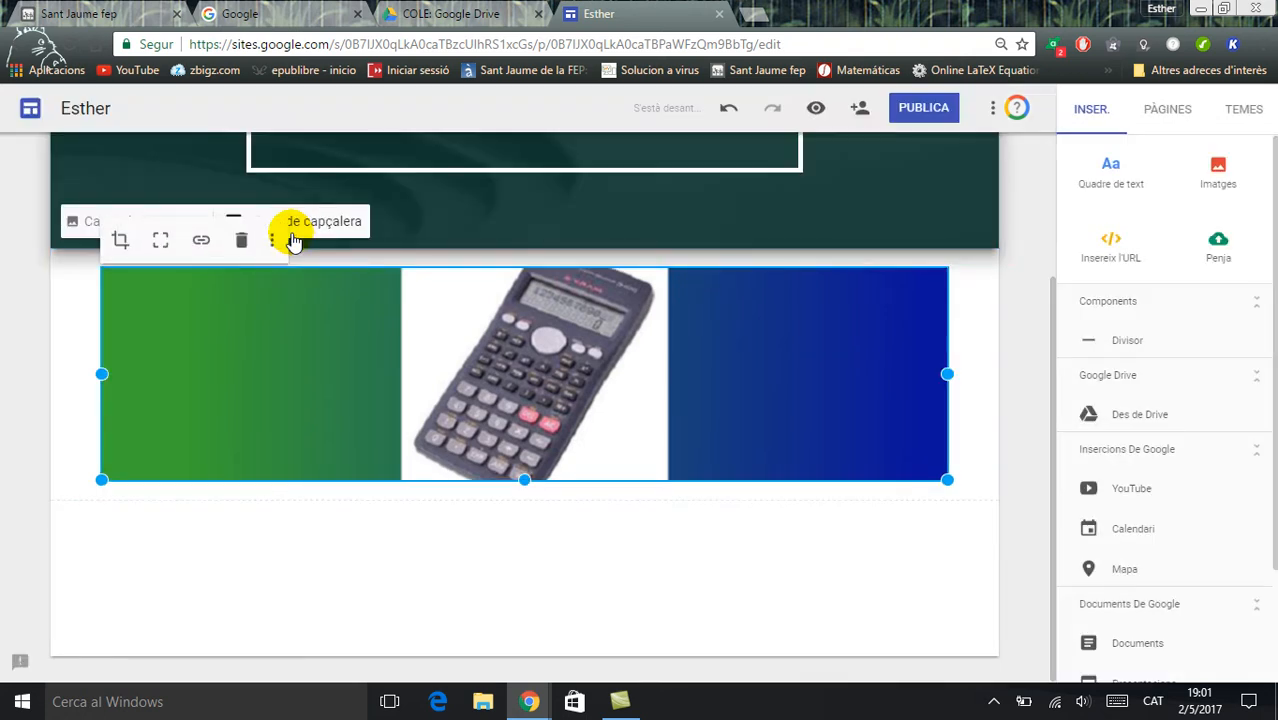
Link the calculator image to the site's "Inici" page
left_click(200, 243)
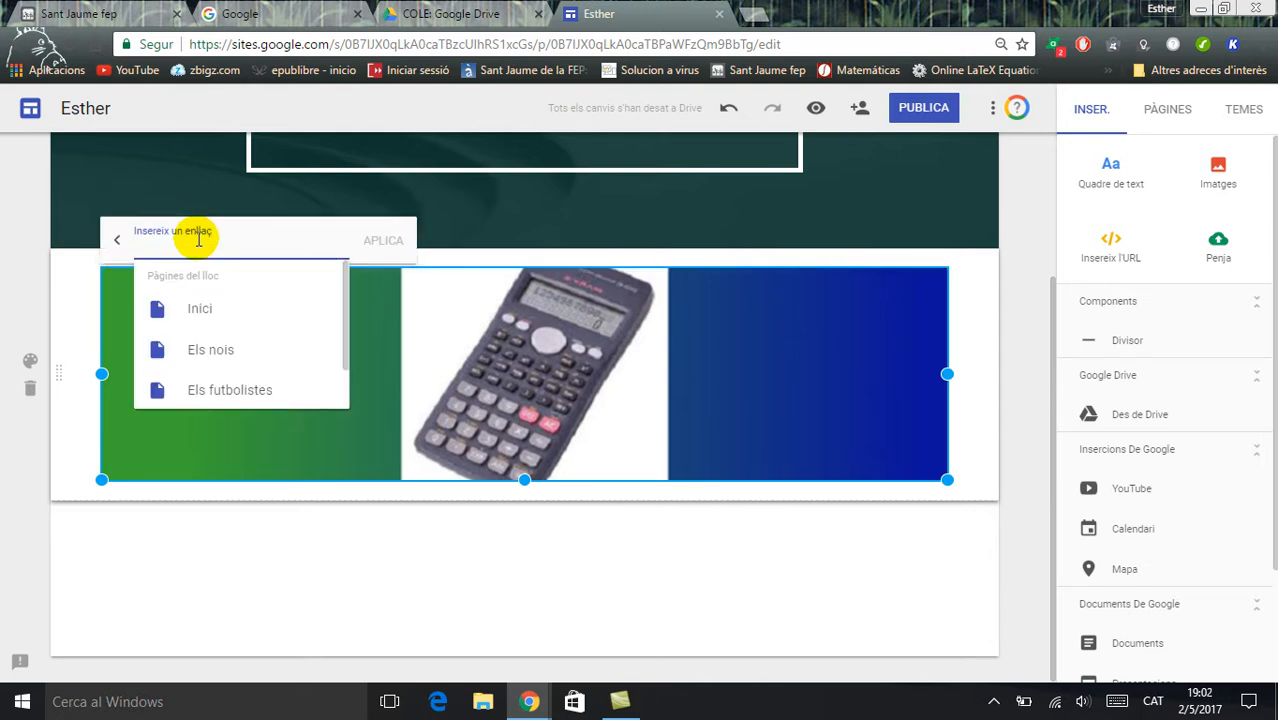
left_click_drag(337, 314, 340, 354)
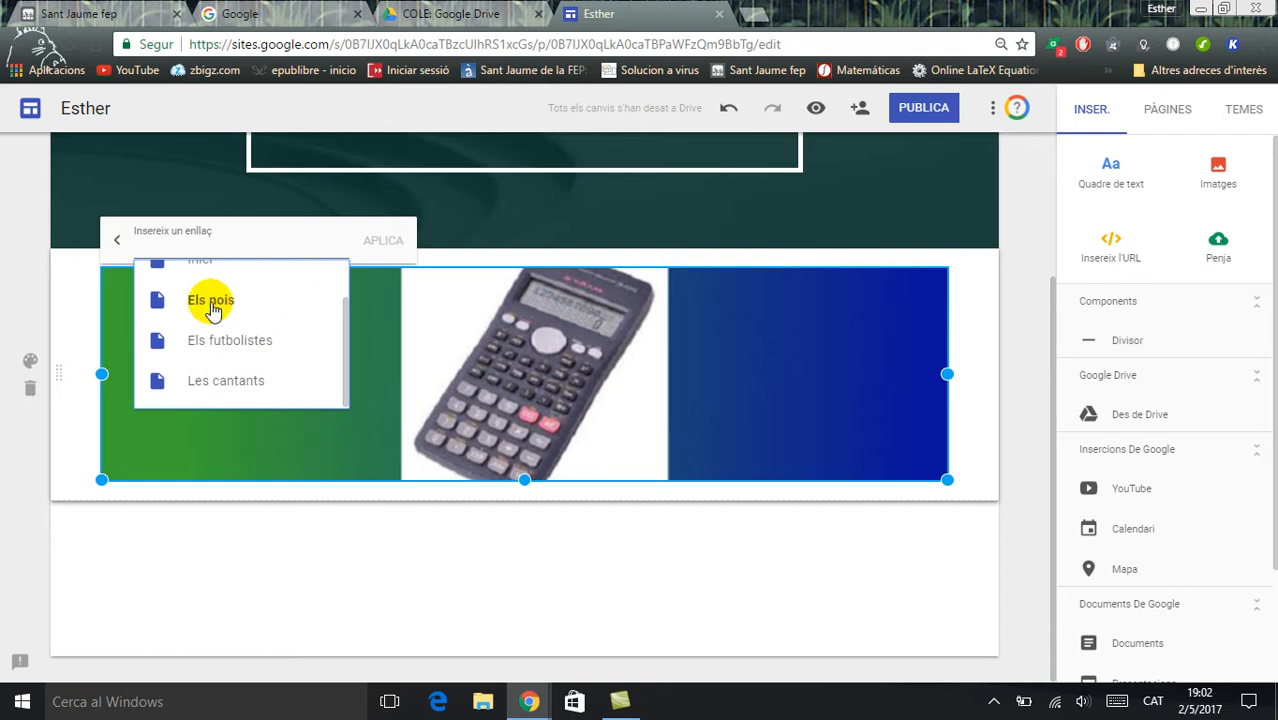
left_click_drag(346, 320, 345, 283)
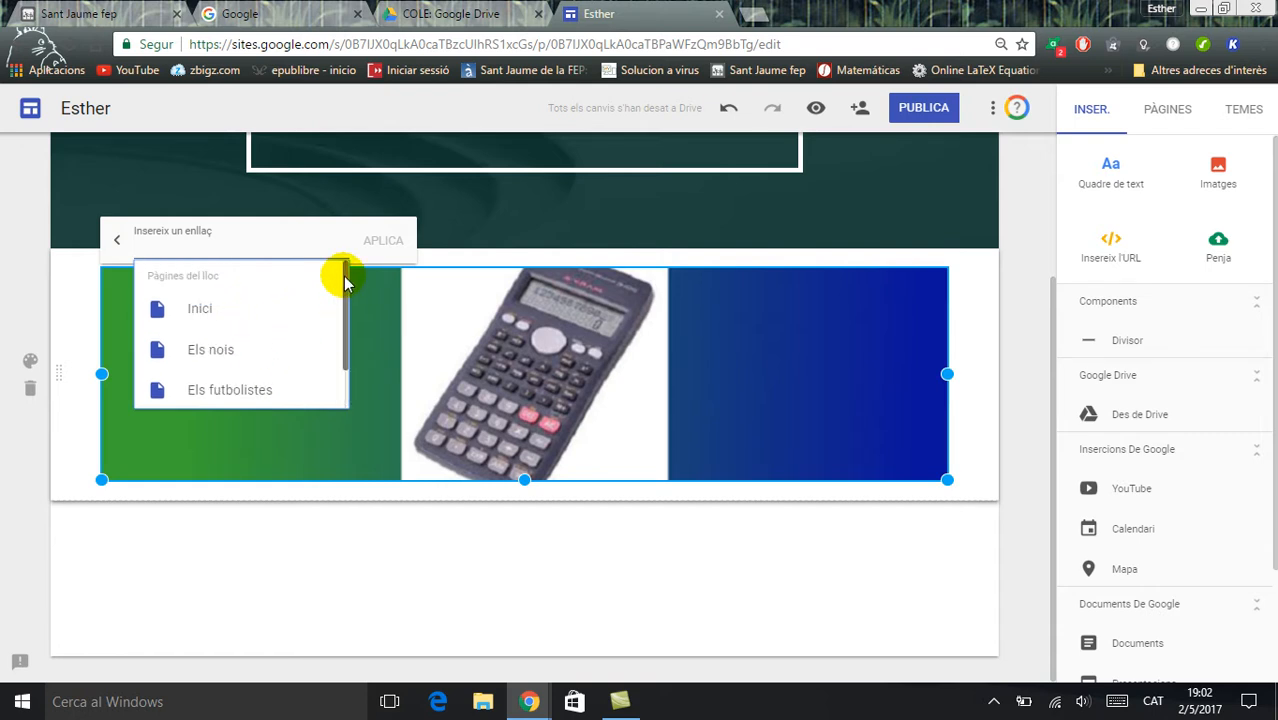
left_click(210, 310)
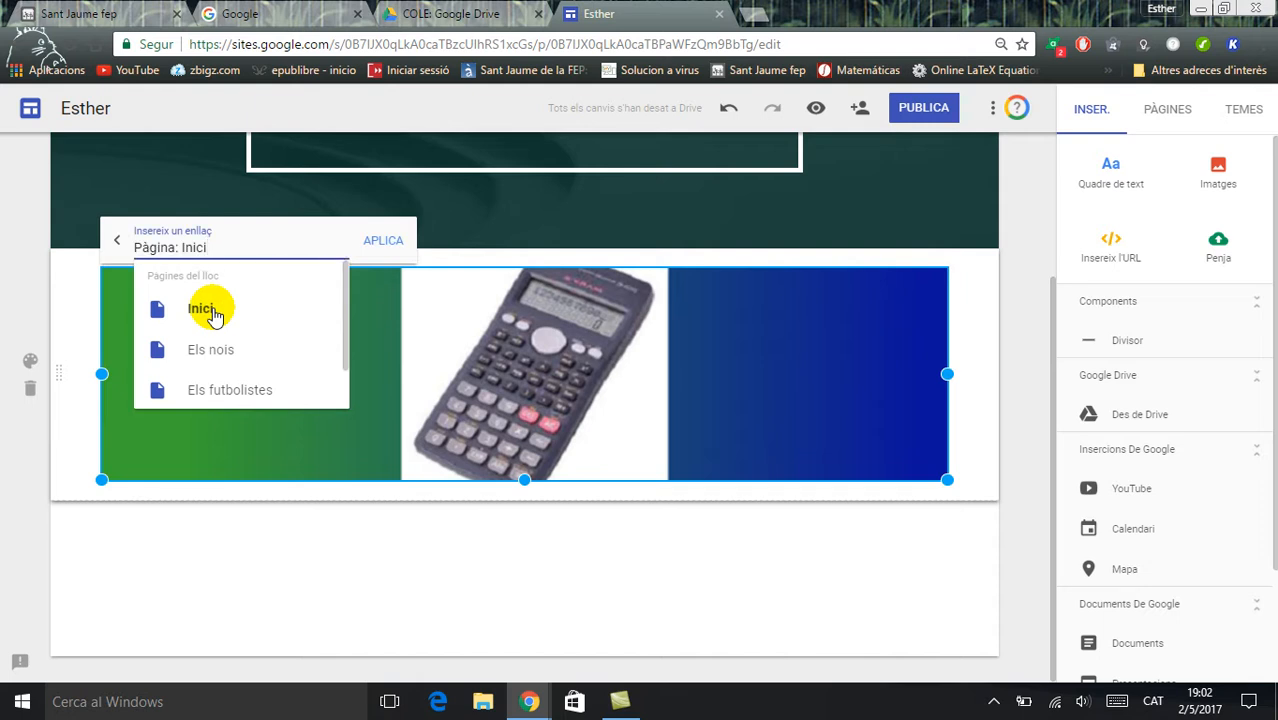
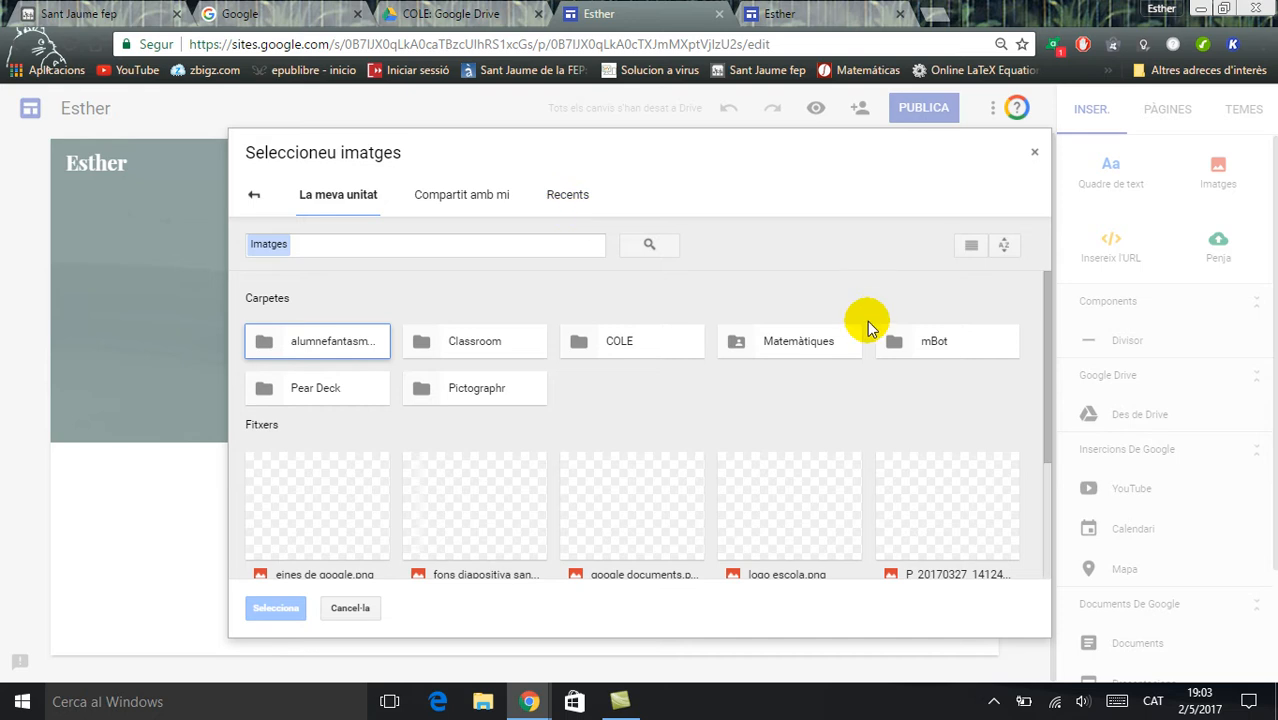
Insert "logo escola.png" from Drive into the "Inici" page and enlarge the logo to roughly twice its size
left_click_drag(1045, 309, 1050, 397)
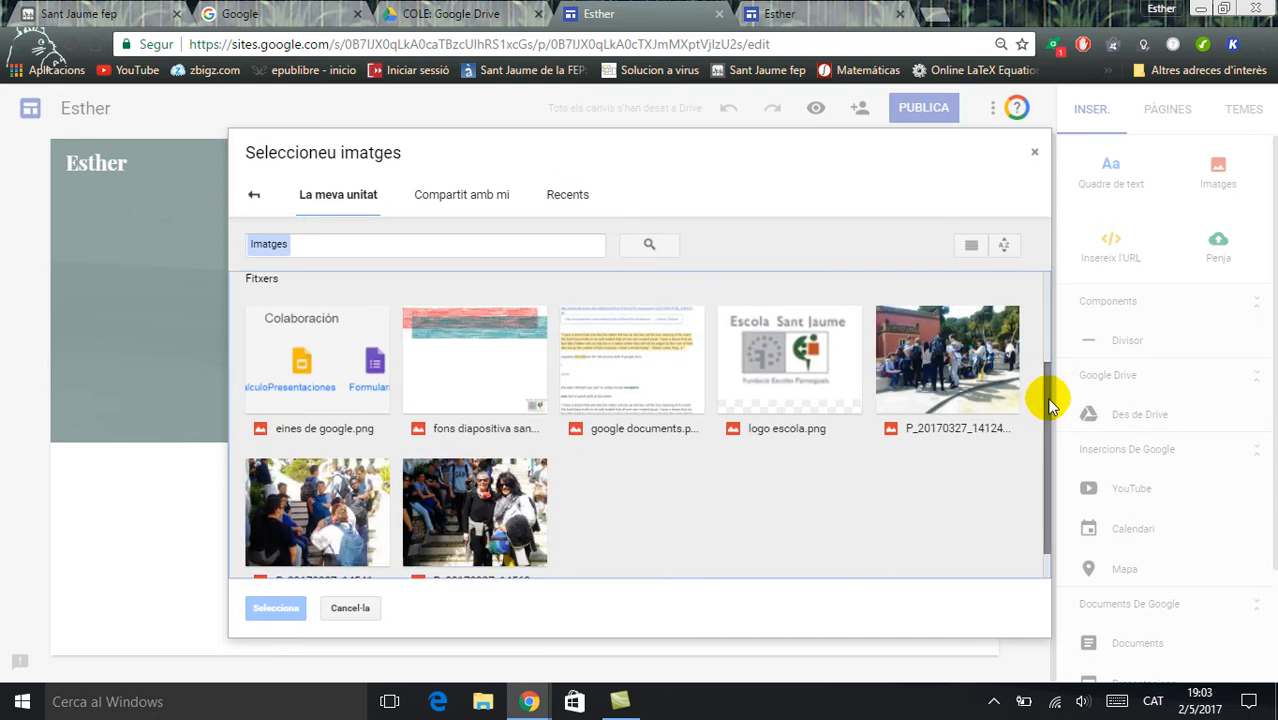
left_click(770, 364)
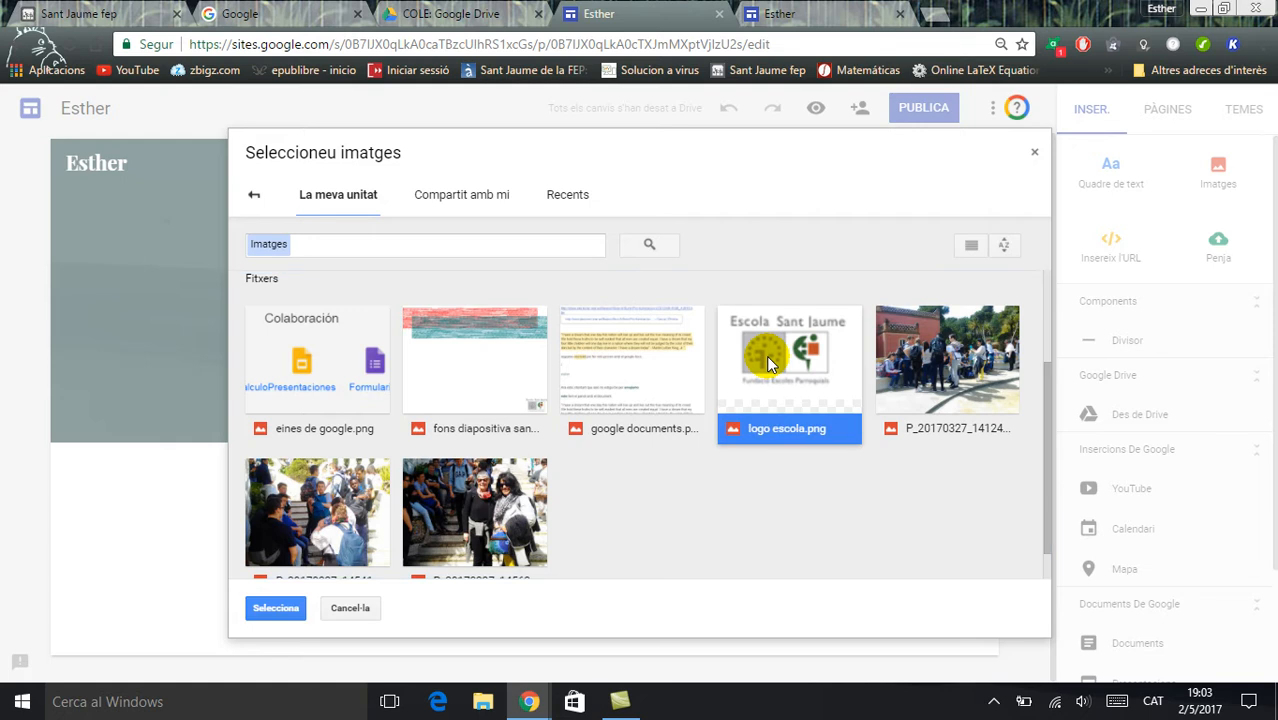
left_click(272, 612)
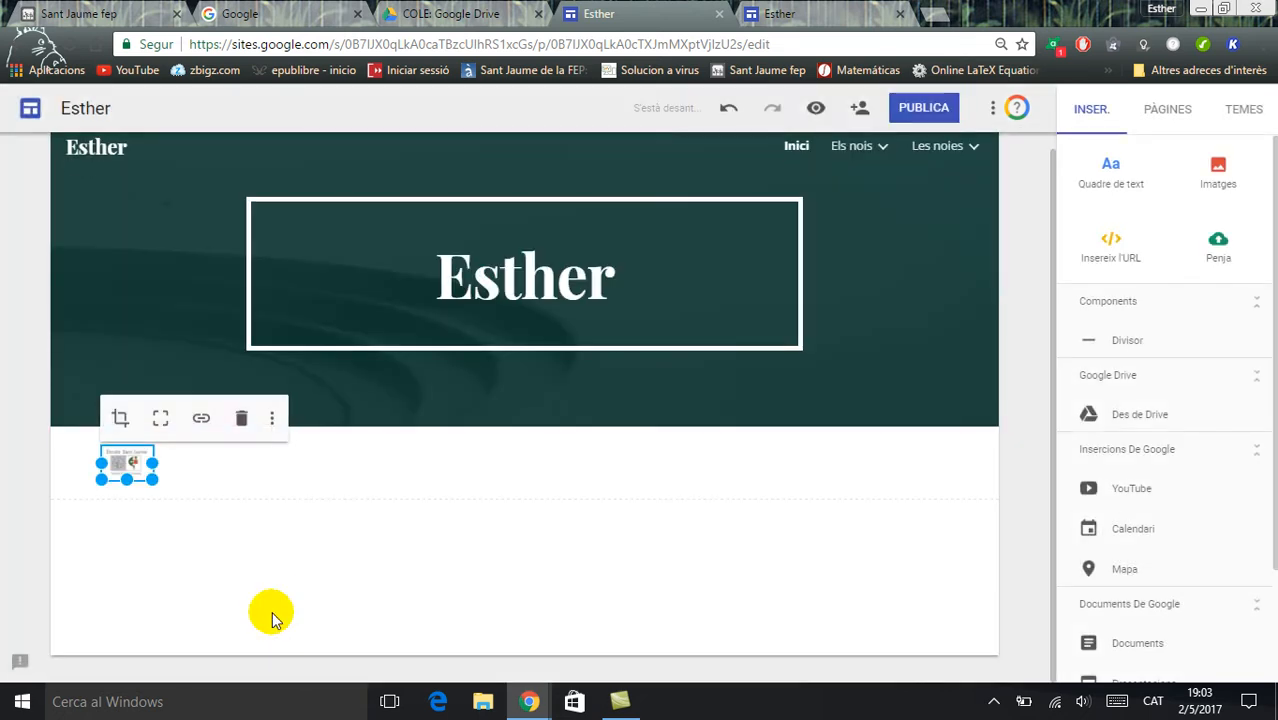
left_click_drag(150, 482, 228, 534)
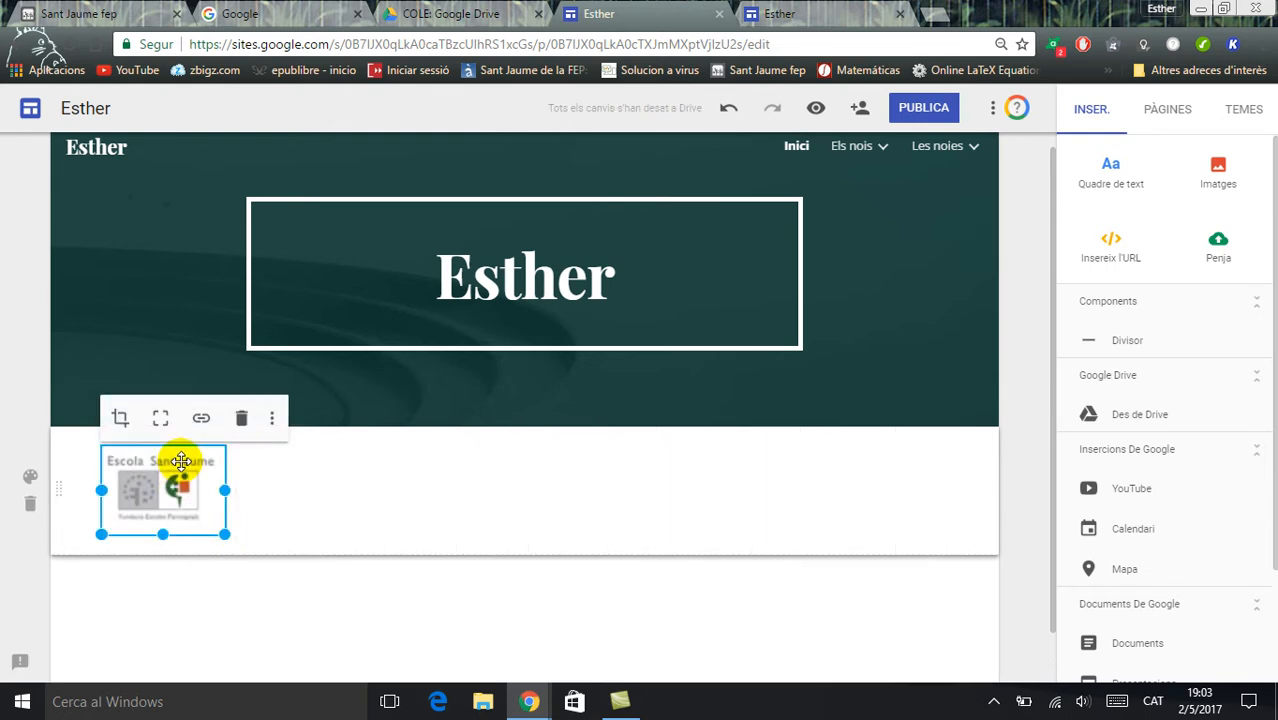
left_click(313, 478)
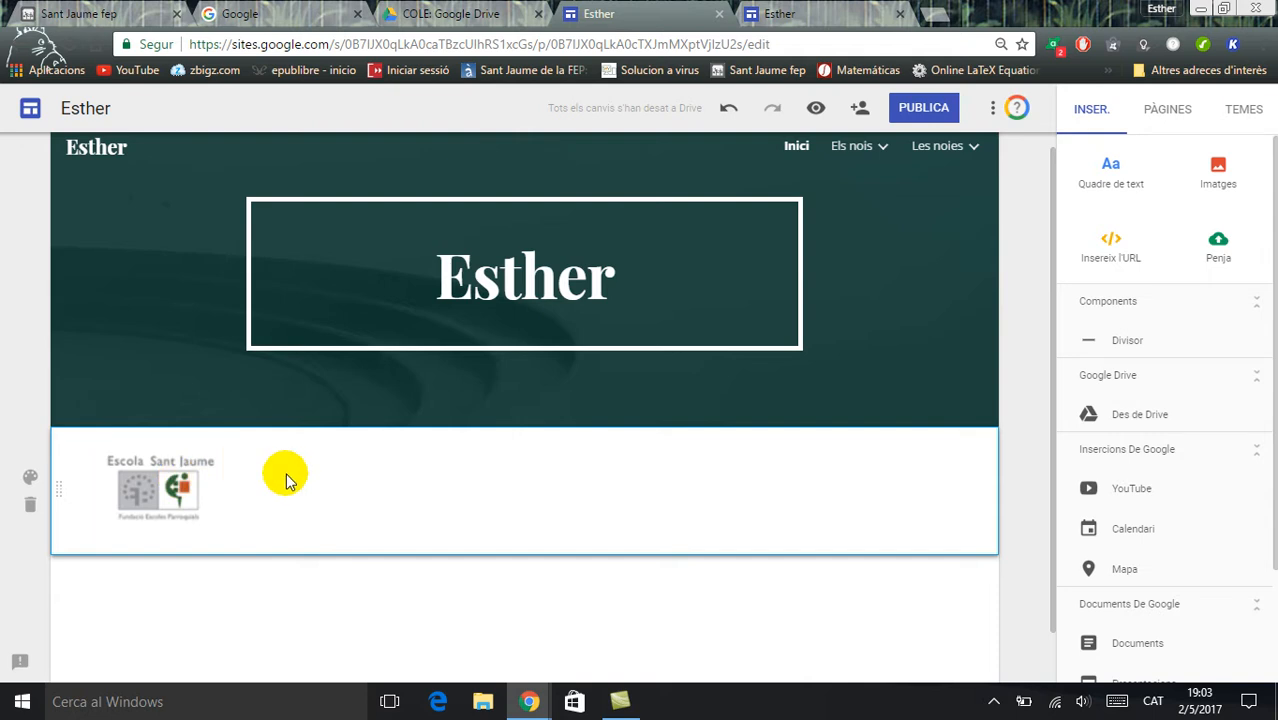
Add a text box below the school logo with the text "Logo de l'escola Nois"
left_click(1118, 172)
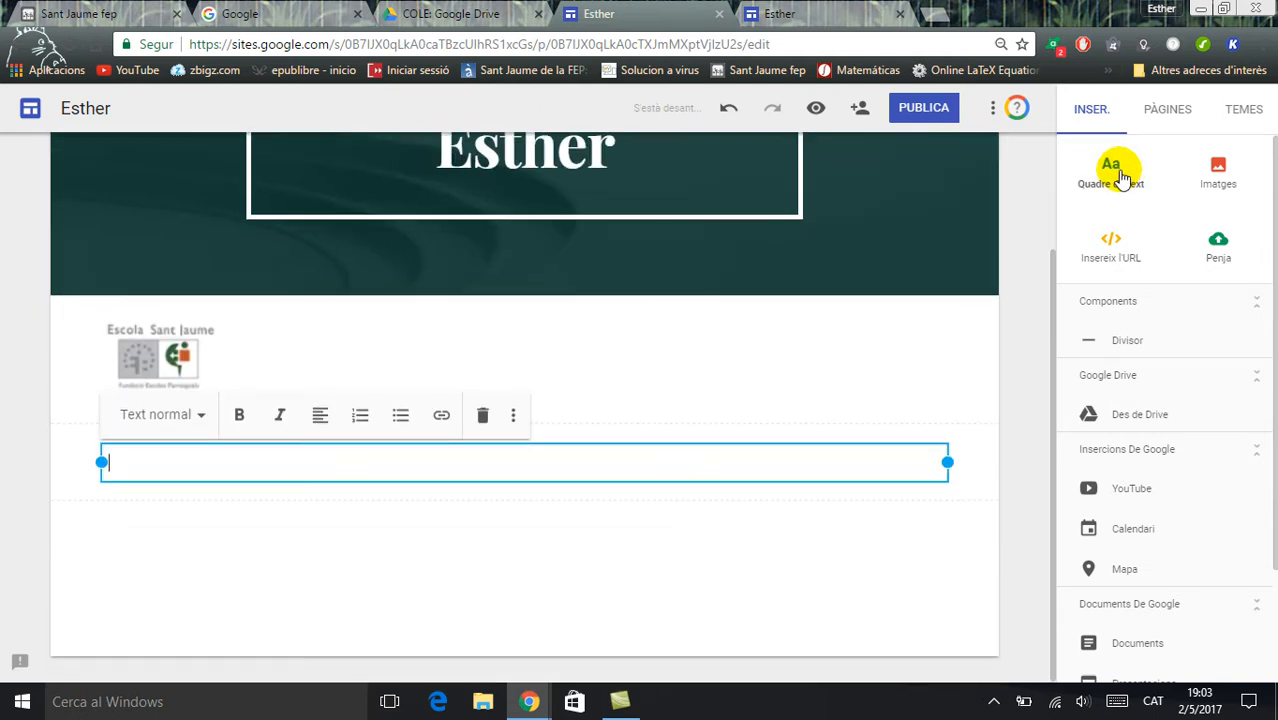
type("Logo de l'escola")
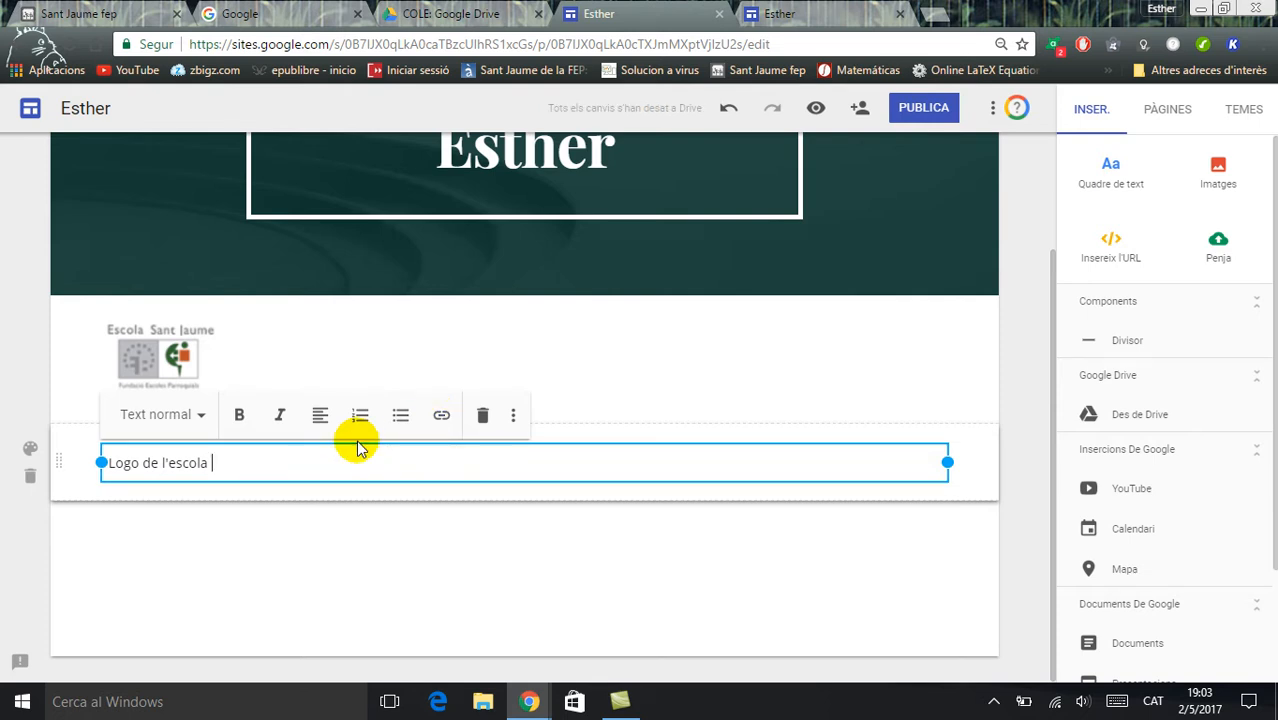
type("Nois")
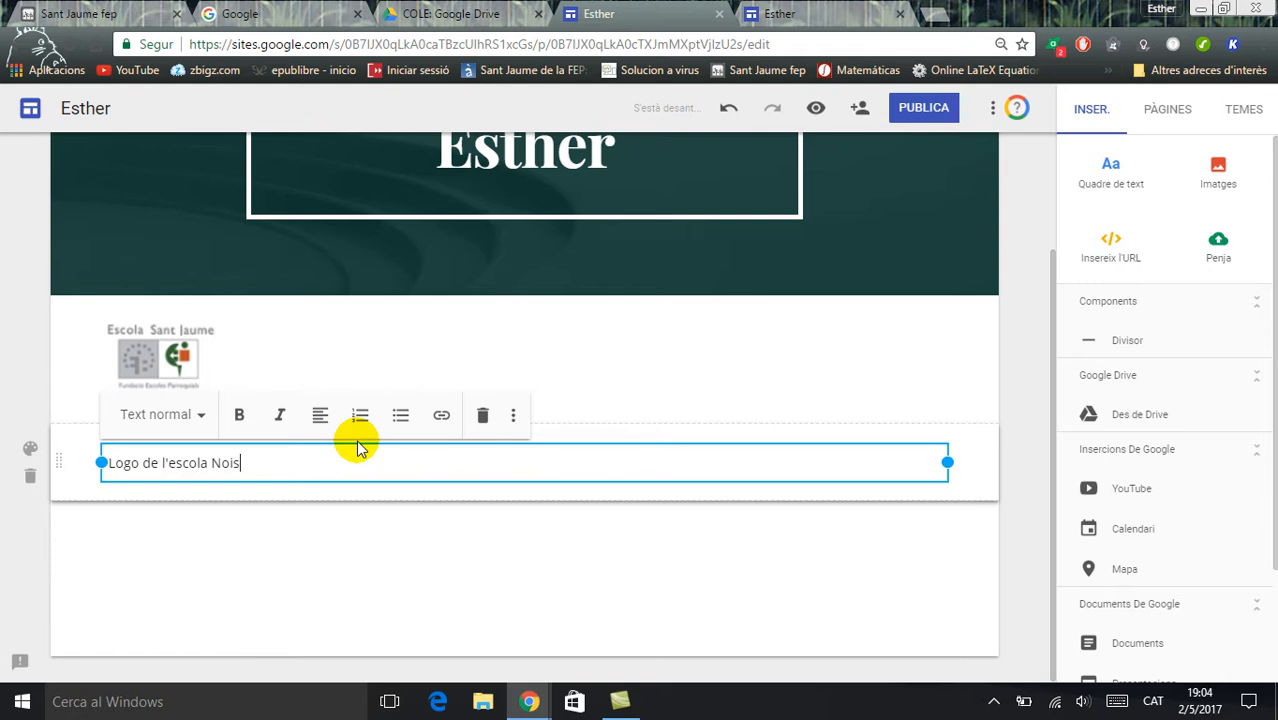
Link the word "Nois" in the text box to the site's "Els nois" page
double_click(218, 463)
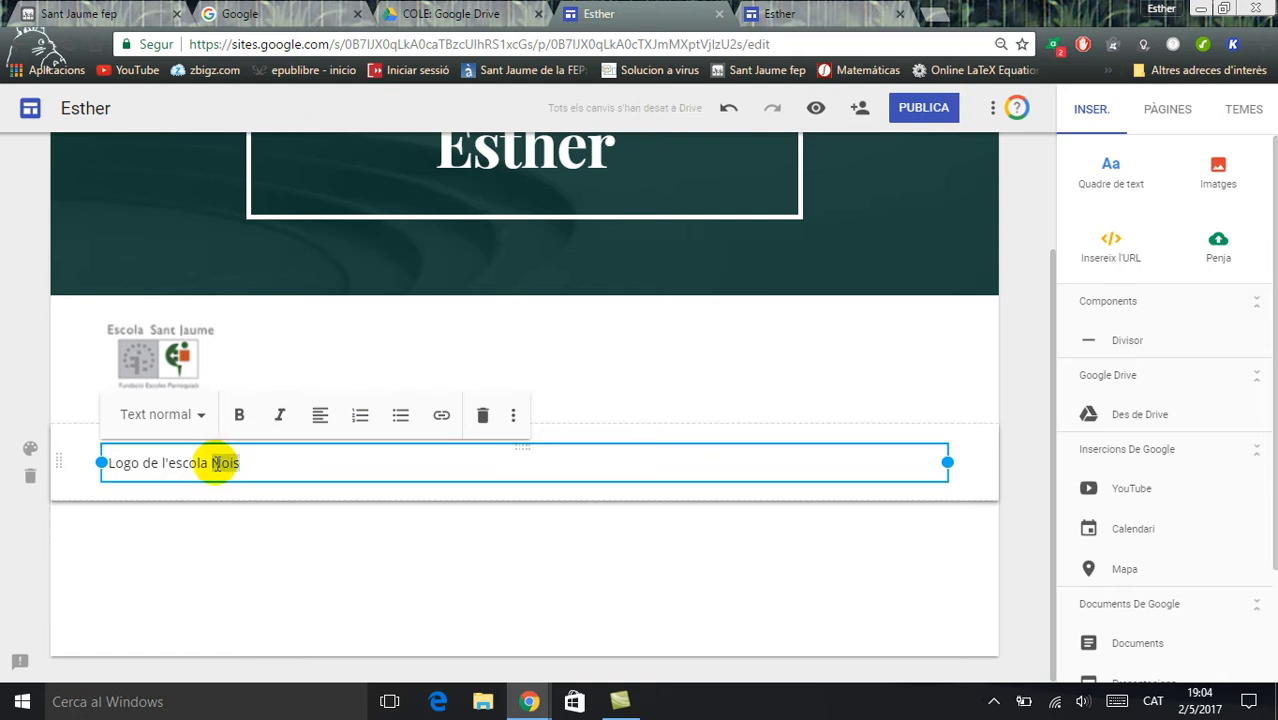
left_click(441, 415)
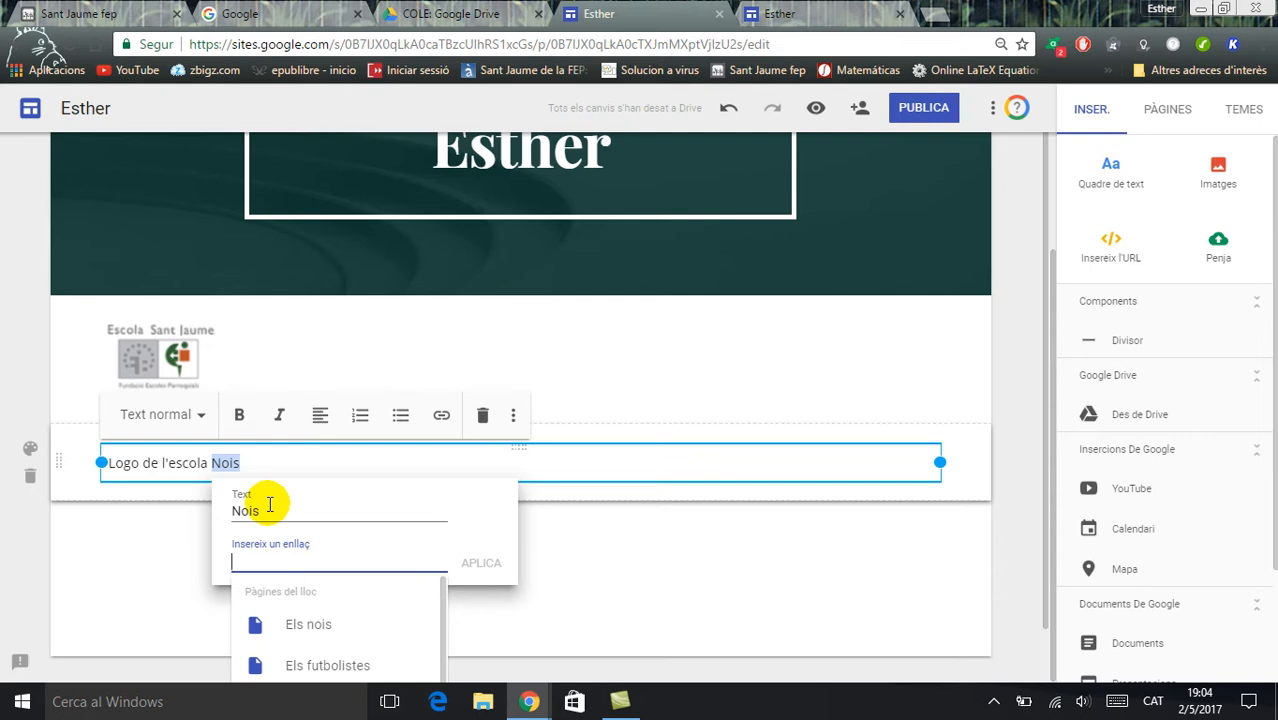
left_click(303, 634)
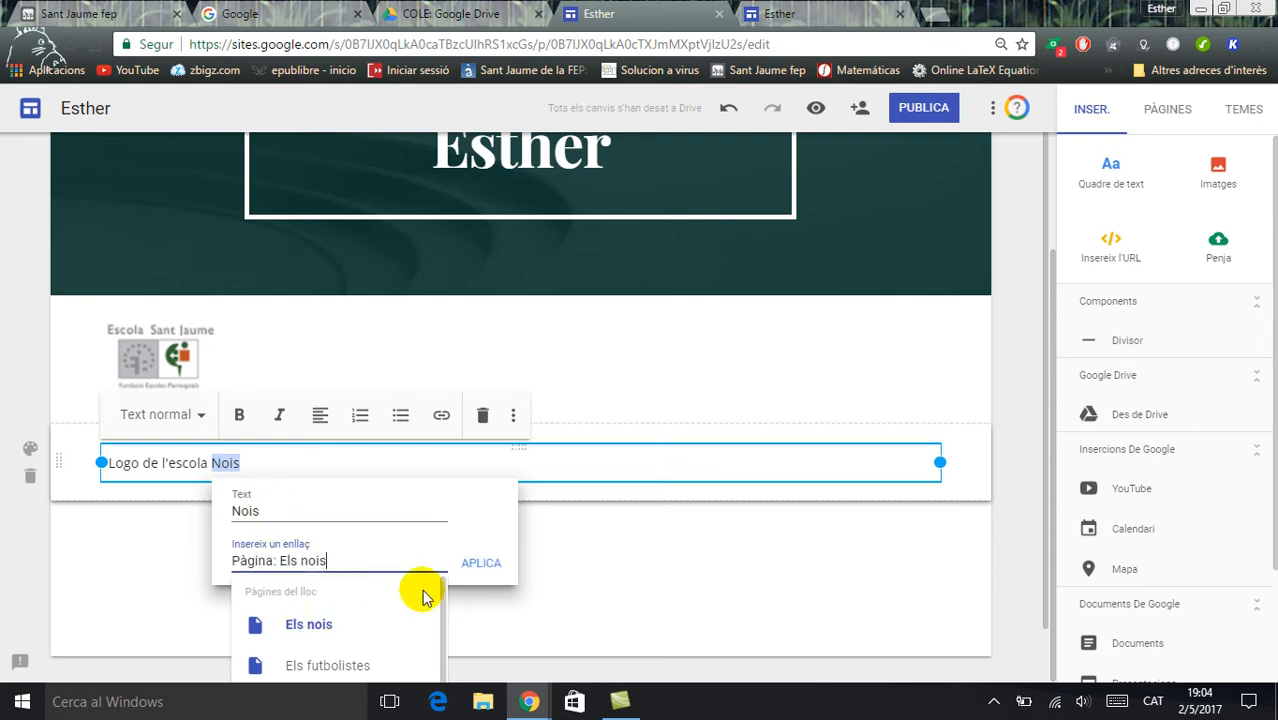
left_click(480, 563)
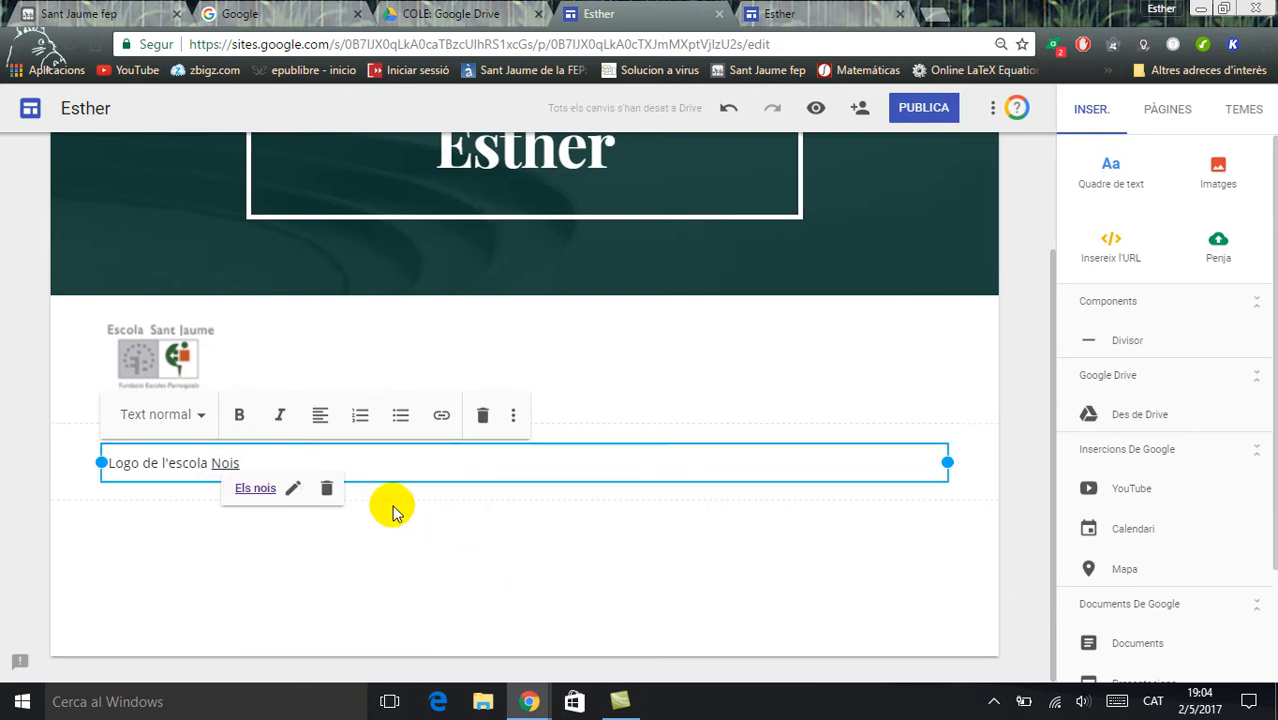
Append "i les noies" to the text and link the word "noies" to the "Les noies" page
type("i les")
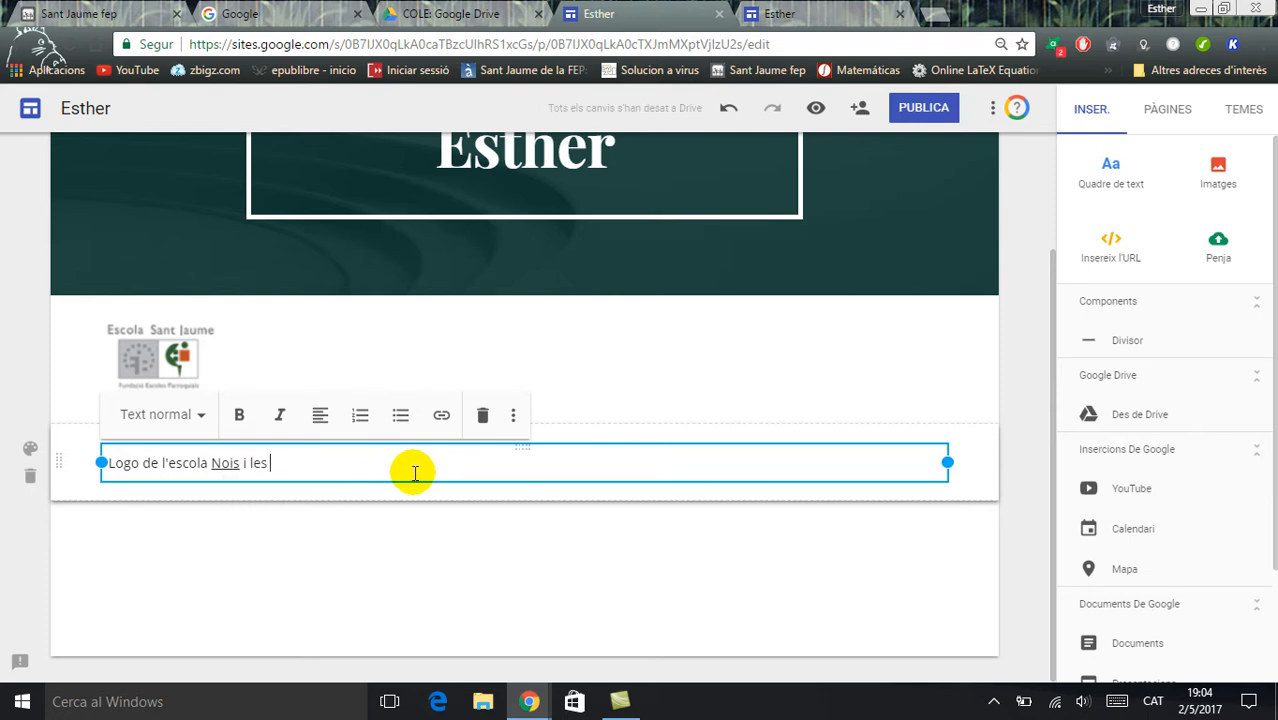
type(" noies")
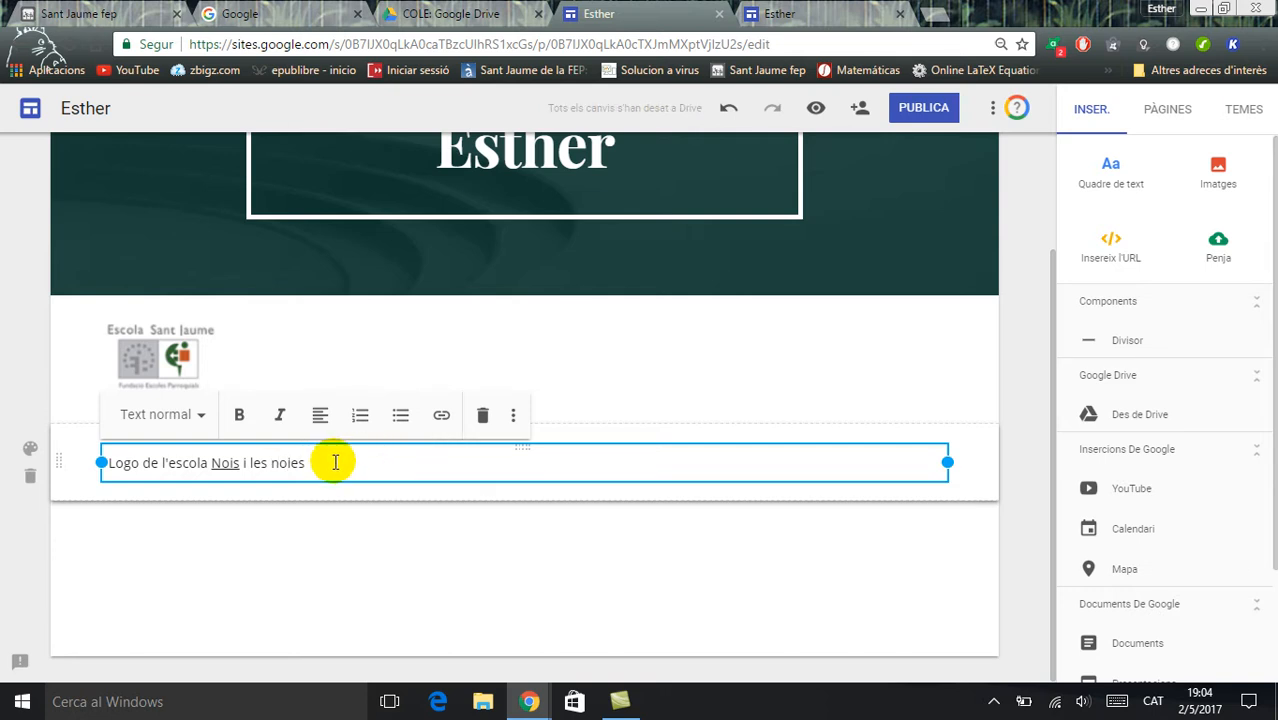
left_click_drag(322, 460, 268, 468)
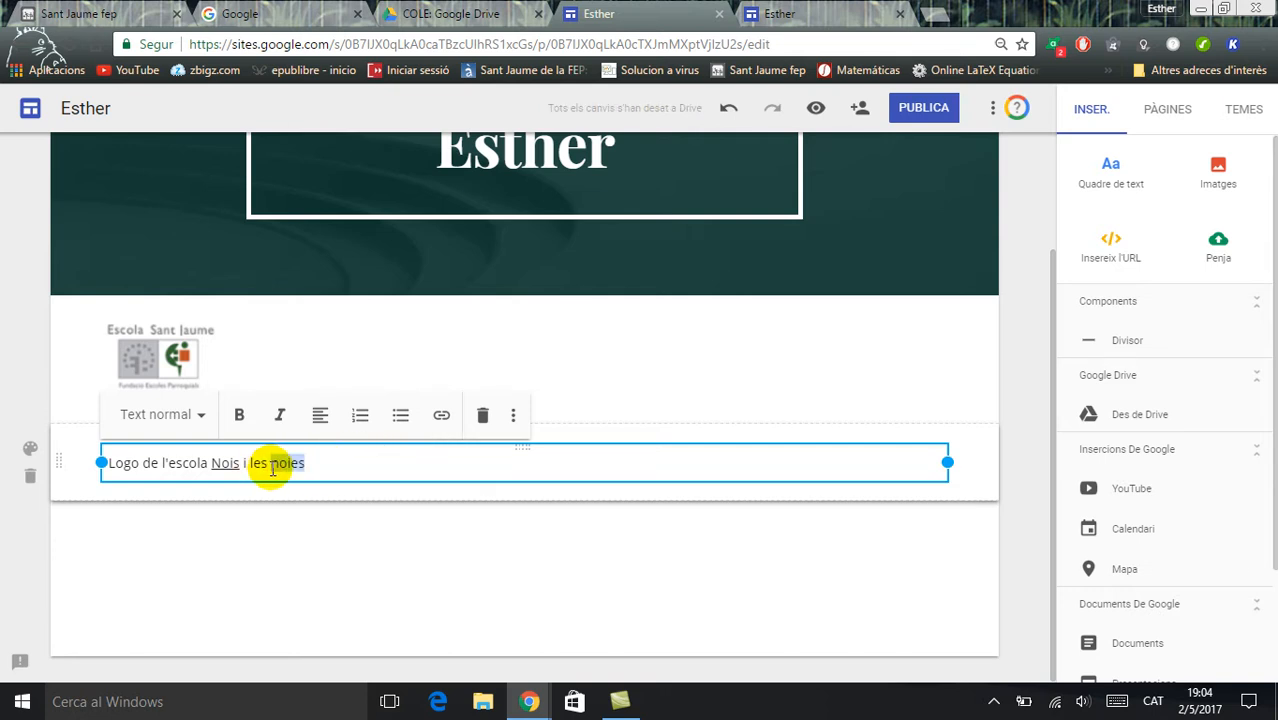
left_click(441, 414)
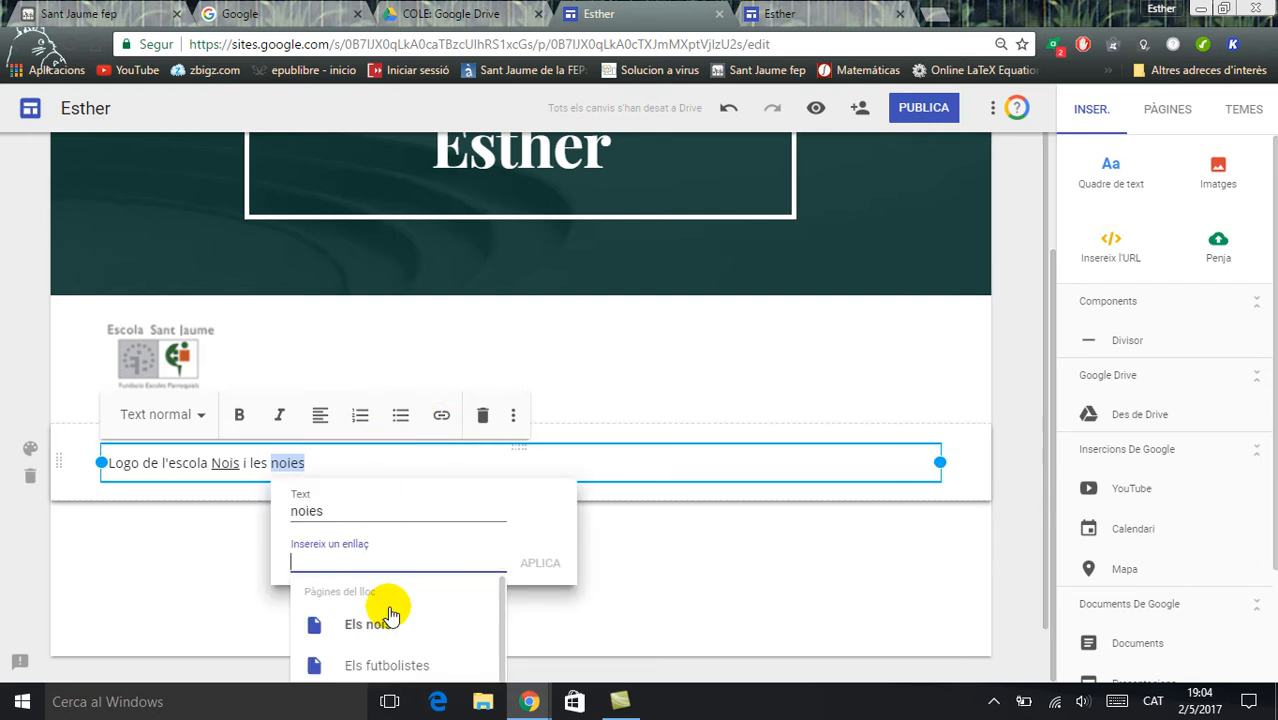
left_click_drag(502, 622, 502, 656)
left_click(397, 675)
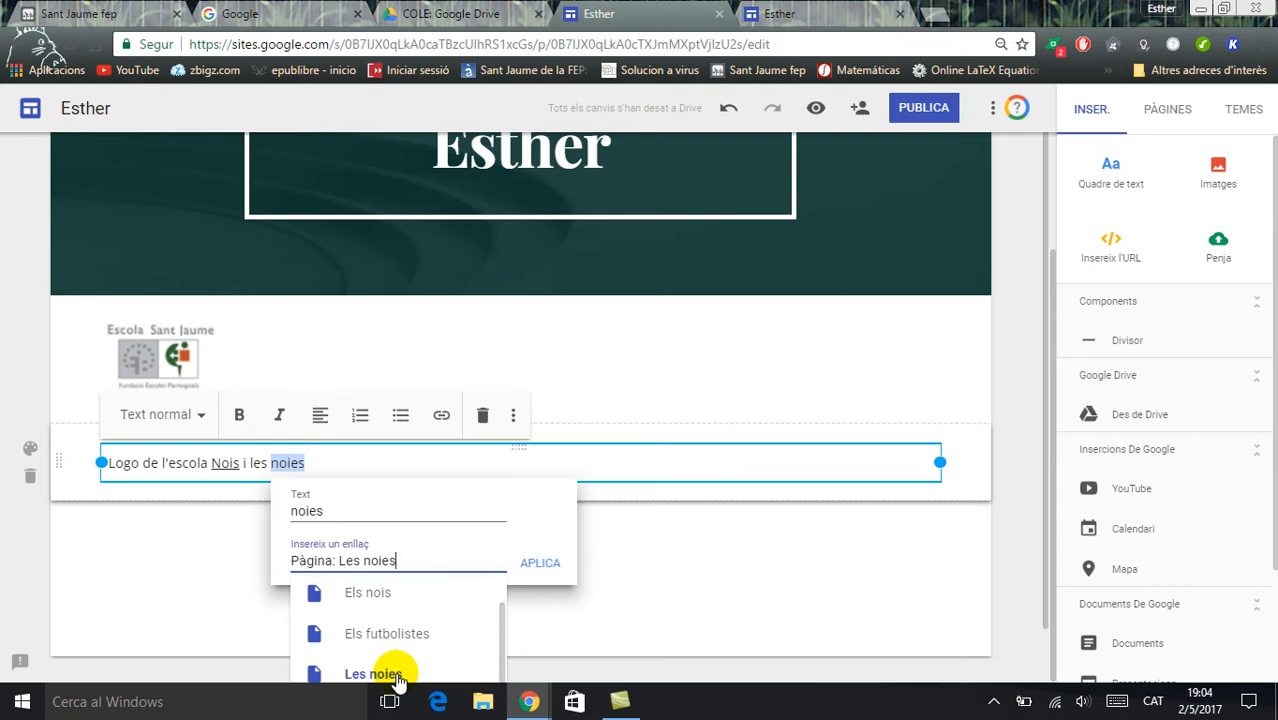
left_click(538, 562)
left_click(611, 440)
left_click(614, 452)
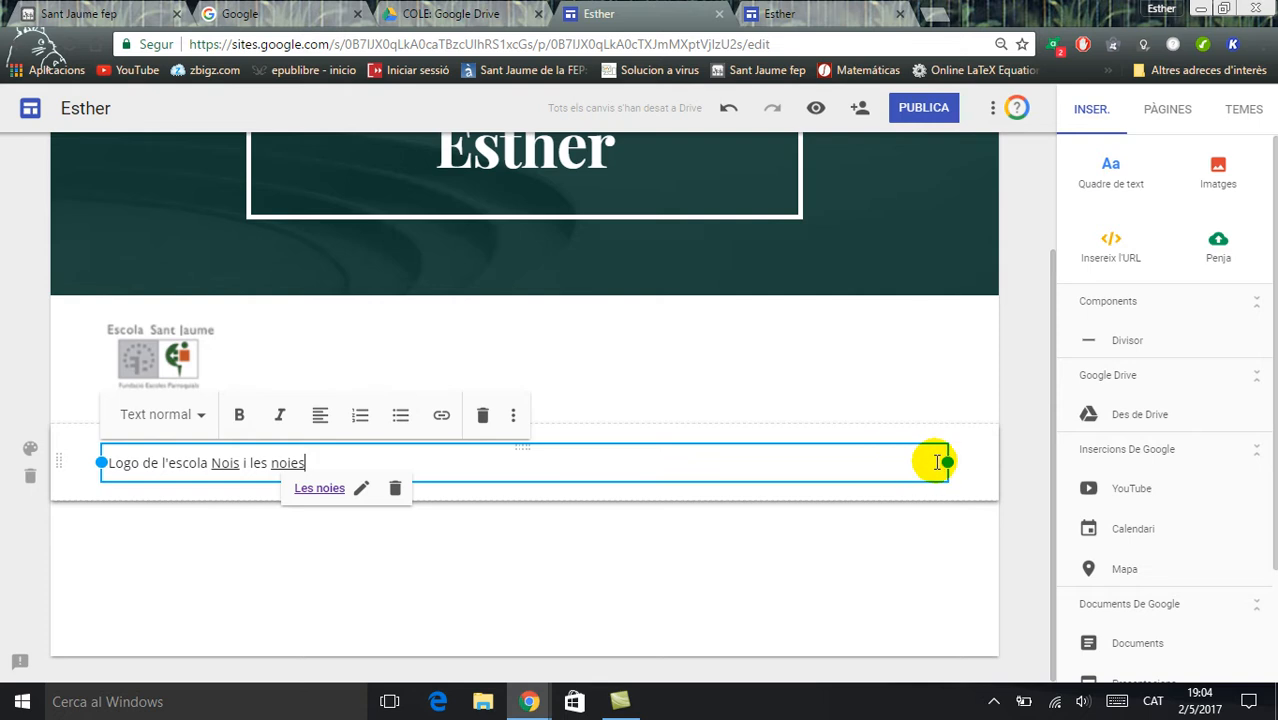
Narrow the text box to fit its sentence and move its section above the school logo
left_click_drag(944, 462, 386, 460)
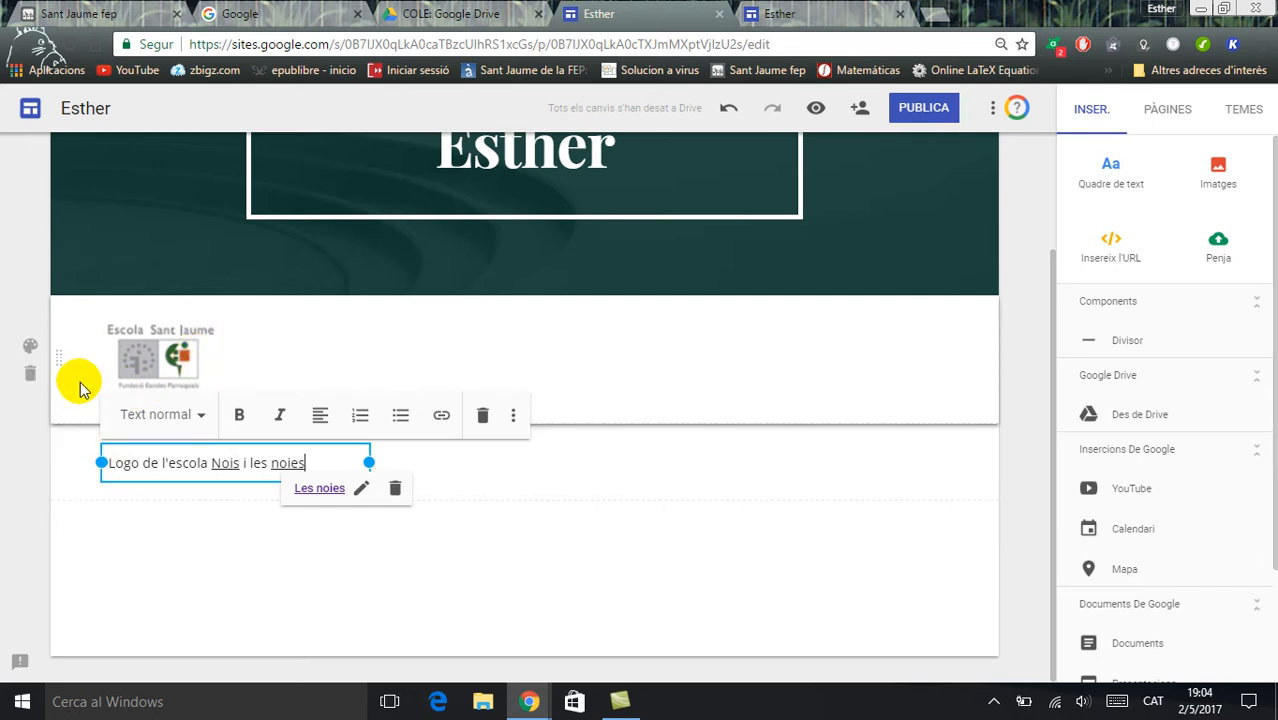
left_click_drag(63, 456, 333, 347)
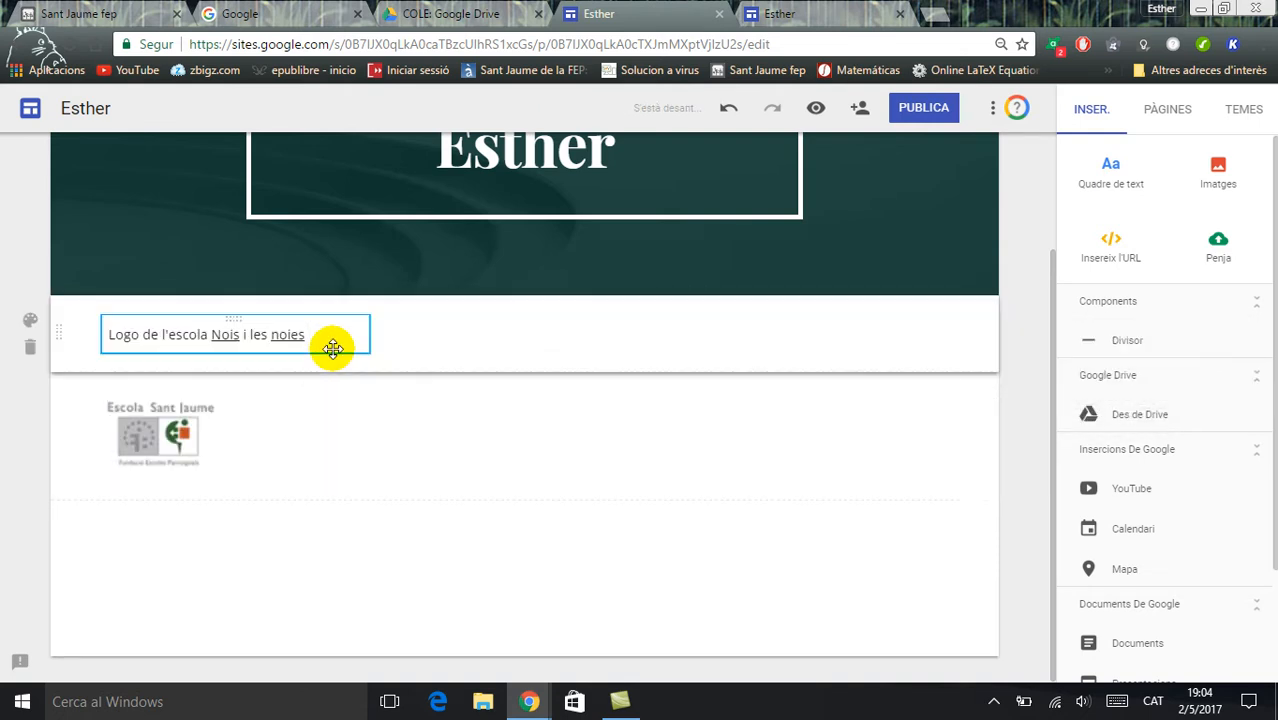
left_click(234, 408)
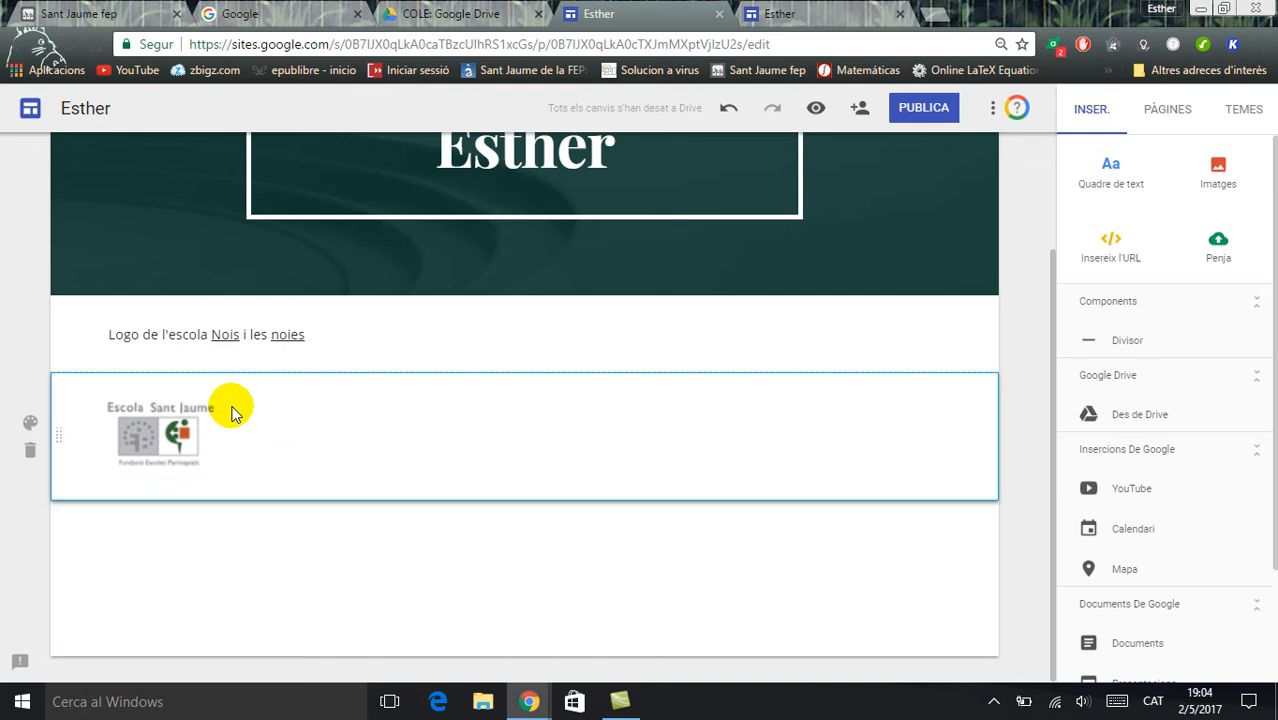
left_click(214, 419)
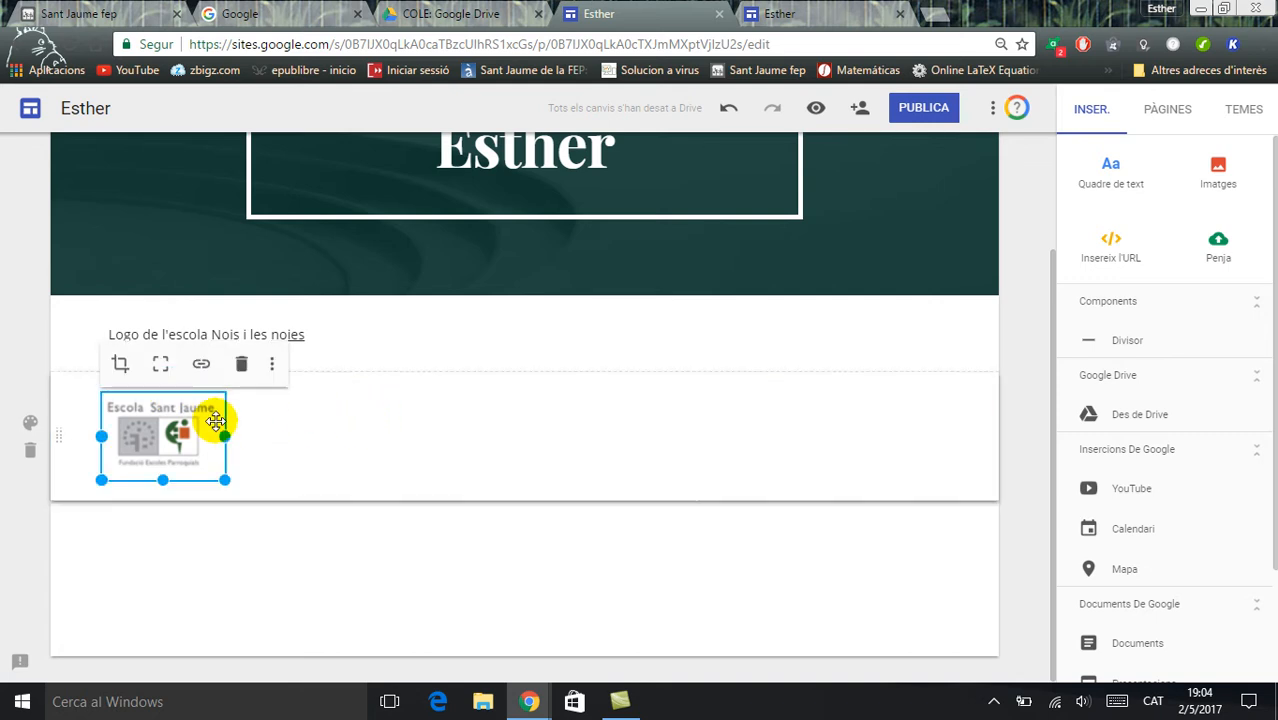
mouse_move(226, 435)
left_mouse_down()
mouse_move(296, 425)
mouse_move(247, 424)
left_mouse_up()
Move the text box into the logo's section and shift it away from the logo, past the middle of the page
left_click(277, 326)
left_click(276, 334)
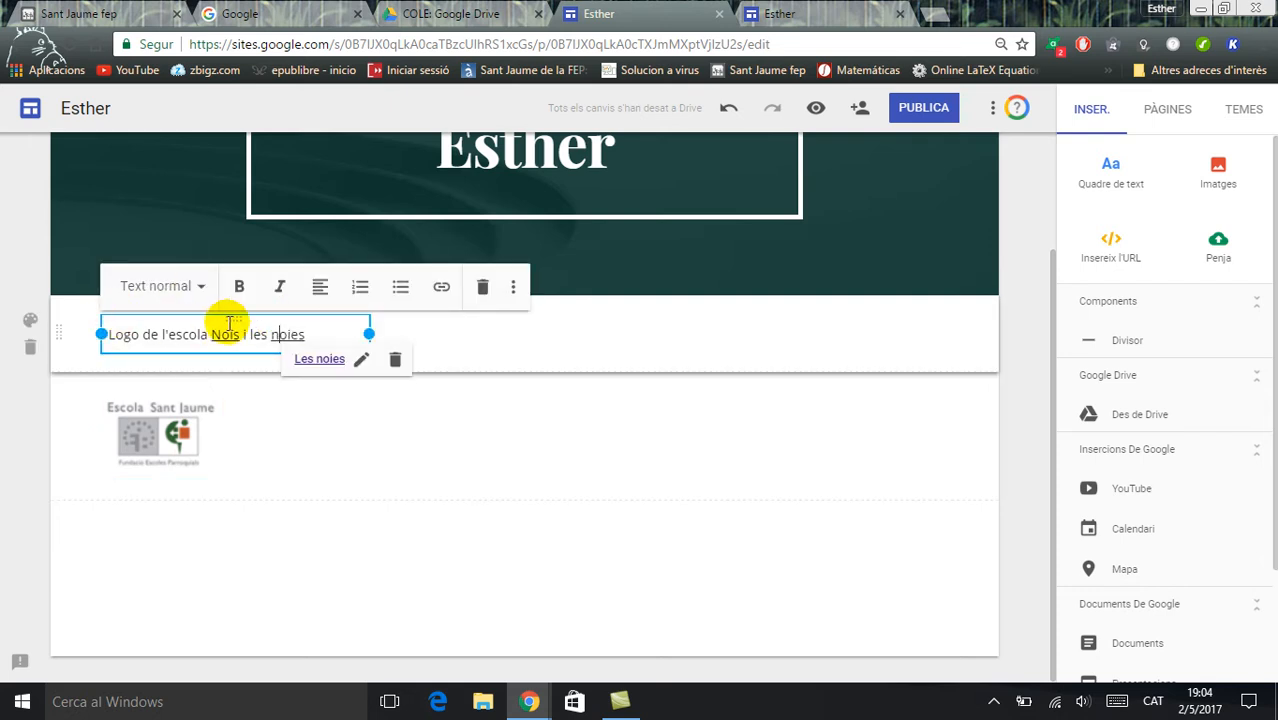
left_click_drag(231, 316, 311, 402)
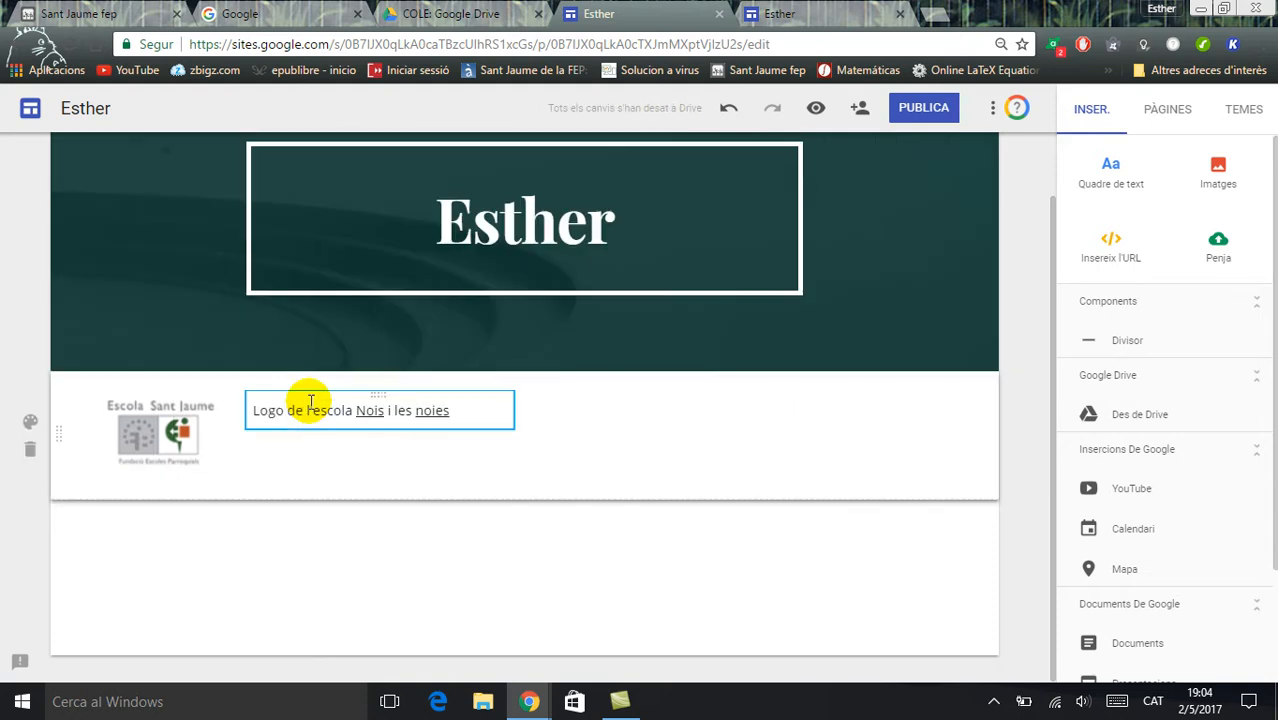
left_click(230, 448)
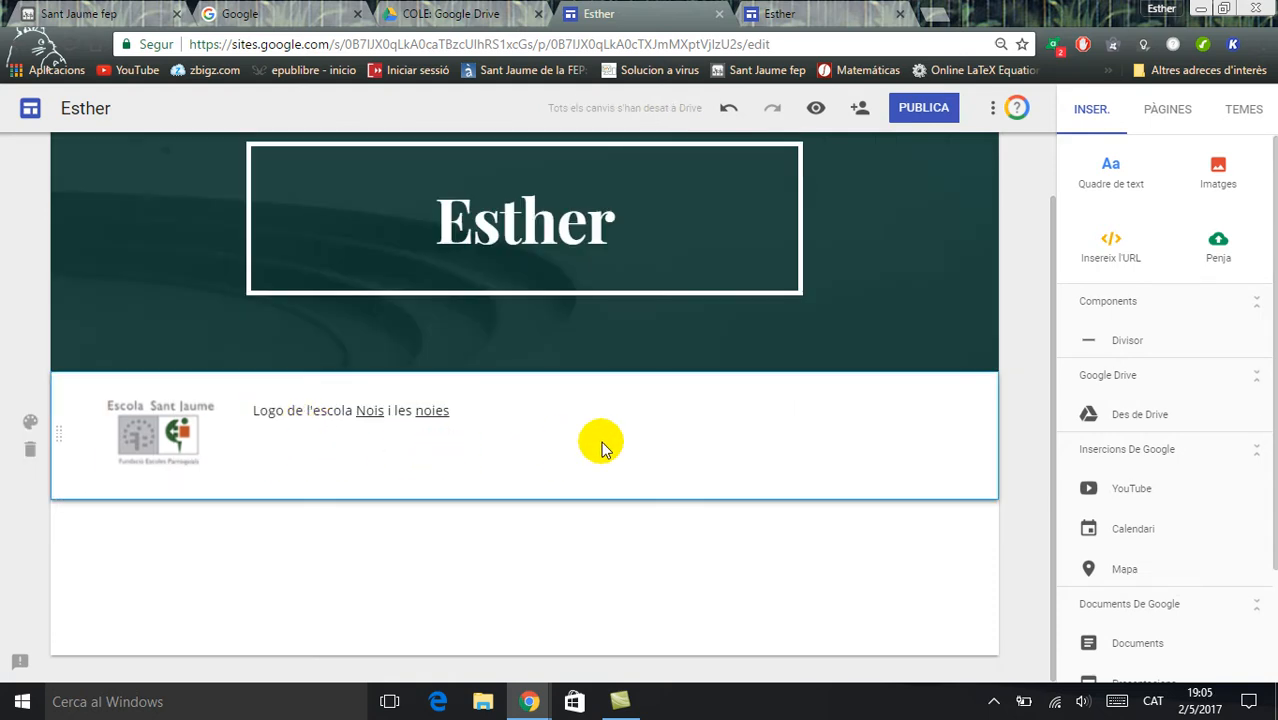
left_click(435, 422)
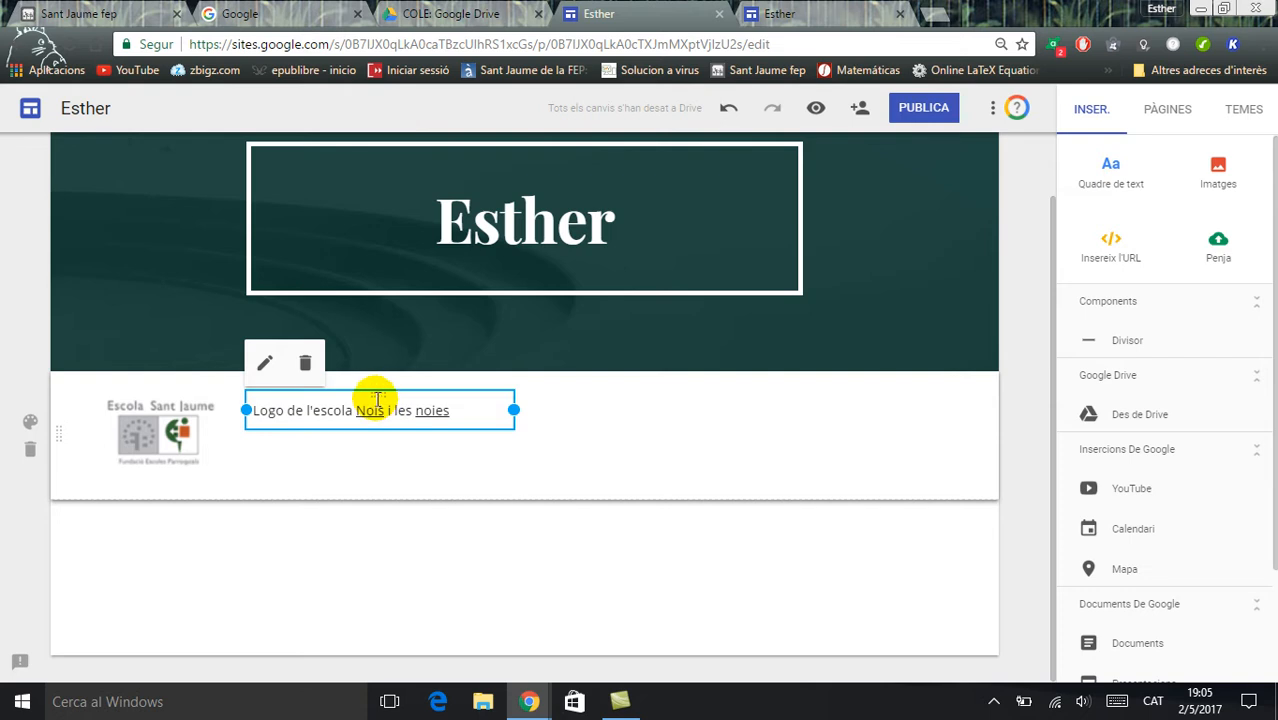
left_click_drag(392, 396, 704, 402)
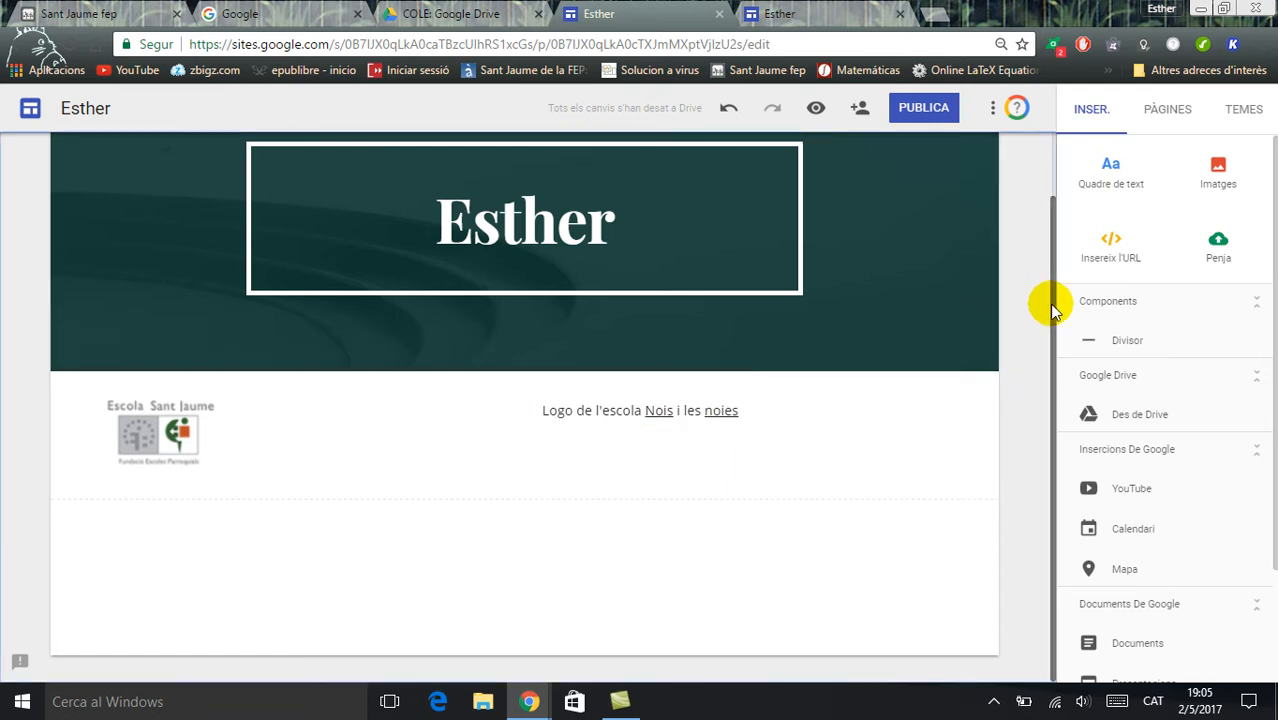
scroll(1052, 310, "up", 1)
mouse_move(880, 184)
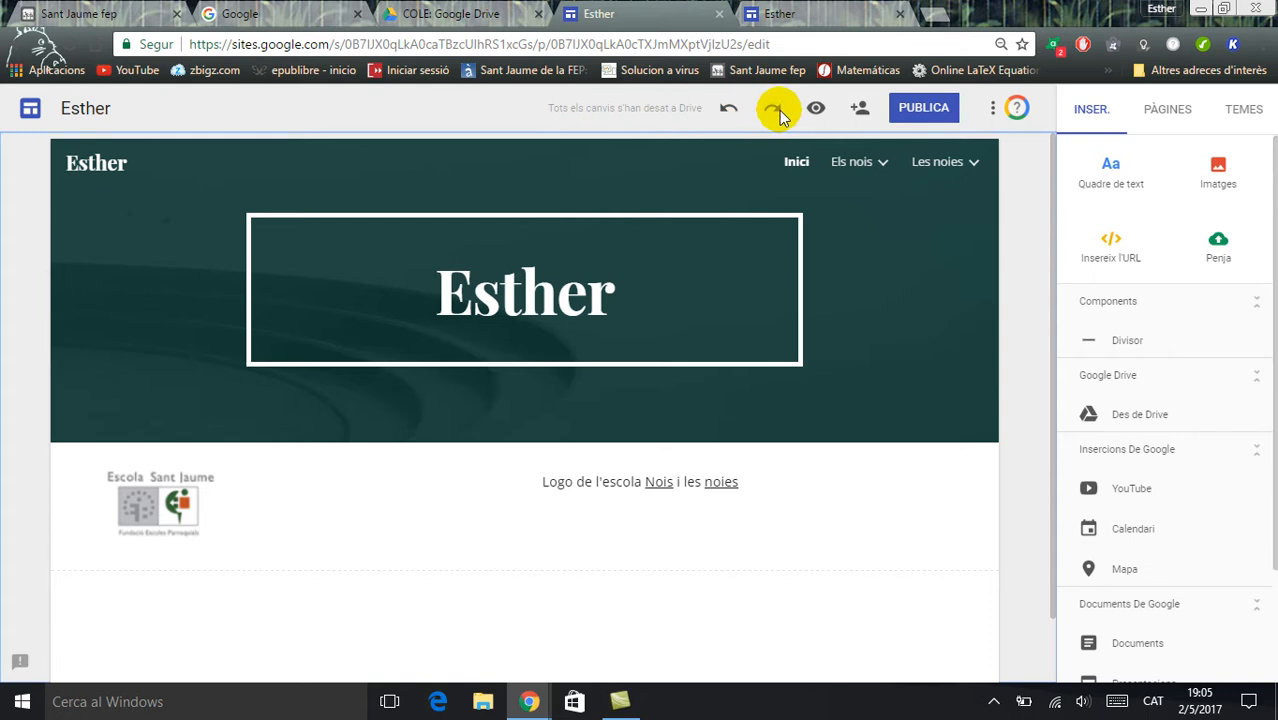
left_click(1091, 257)
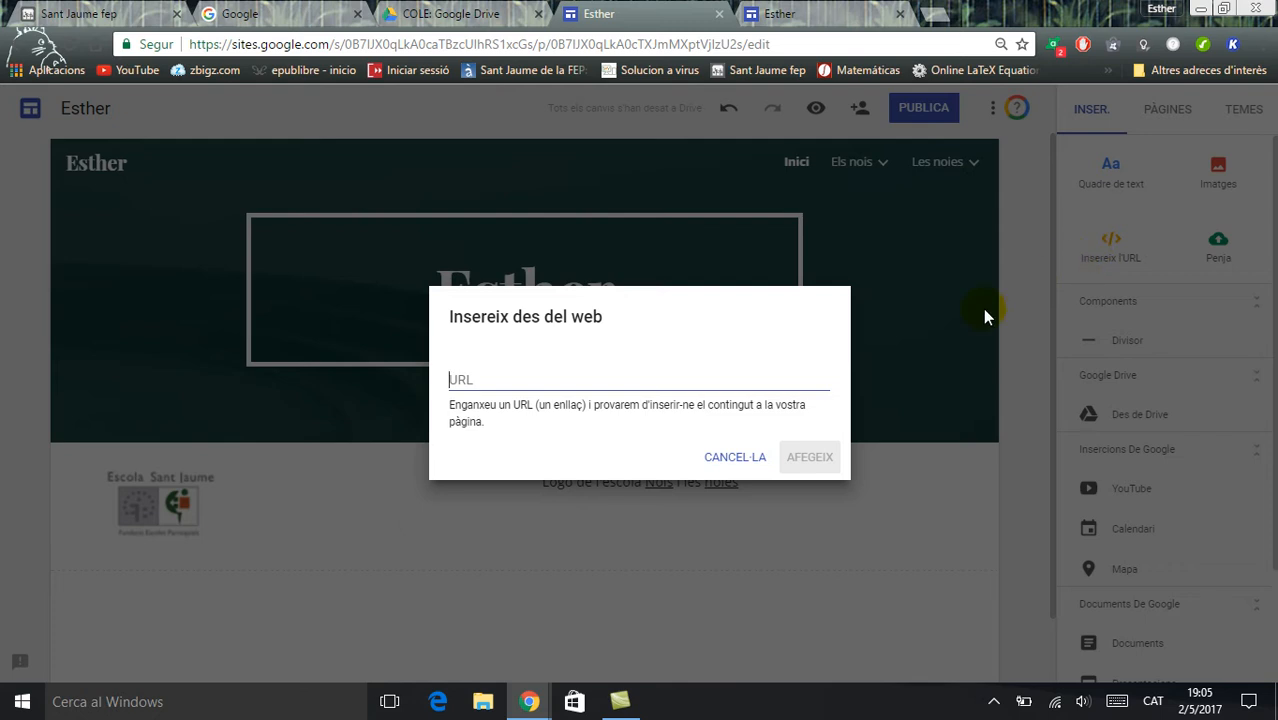
left_click(727, 460)
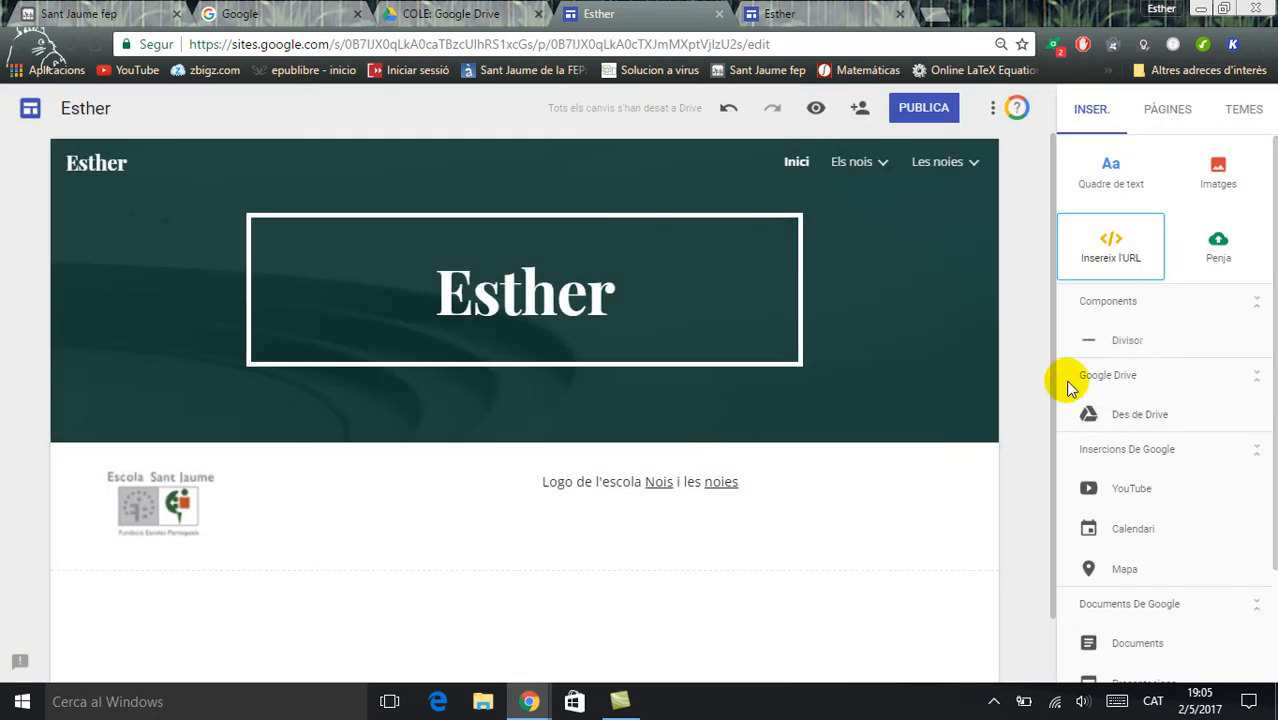
left_click(1218, 250)
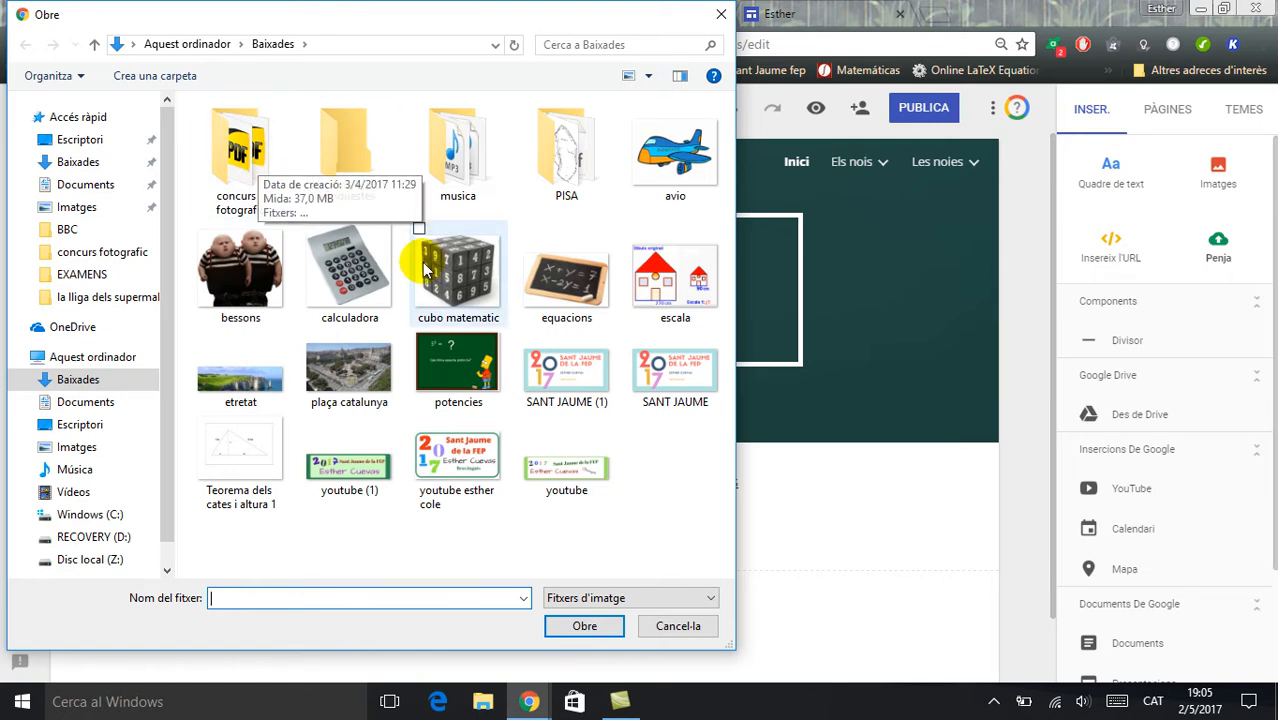
double_click(238, 157)
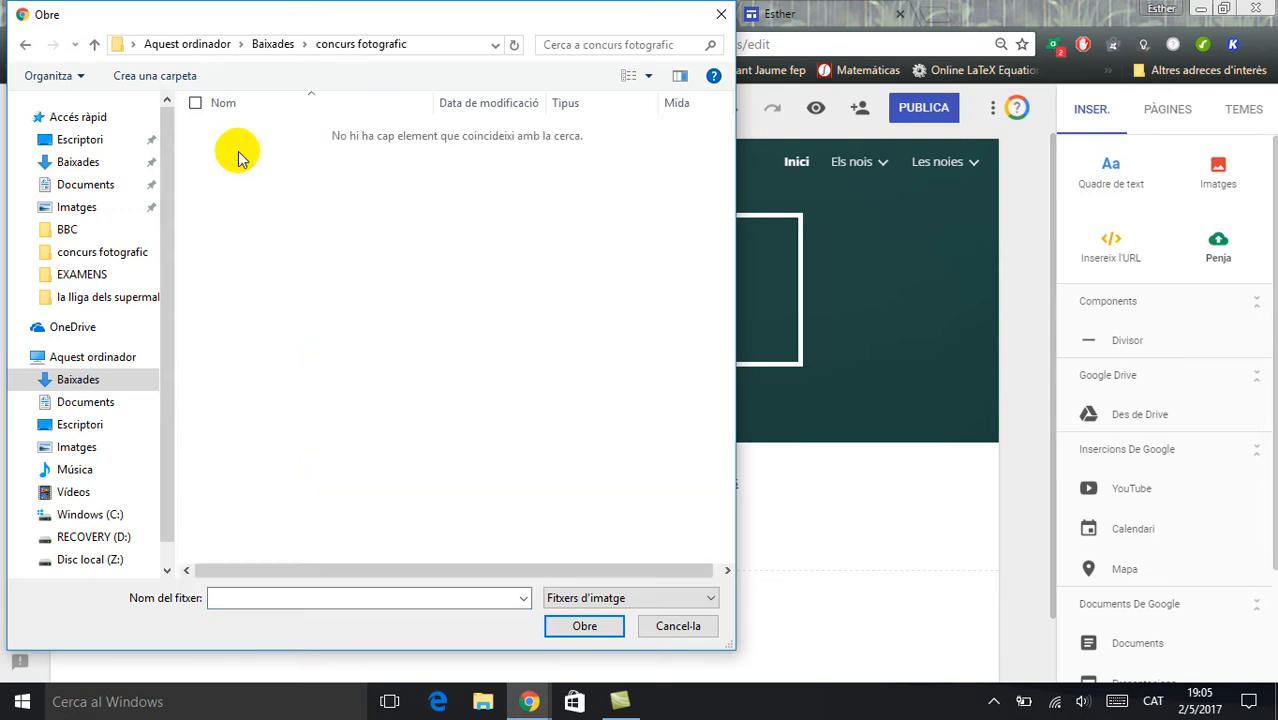
left_click(80, 162)
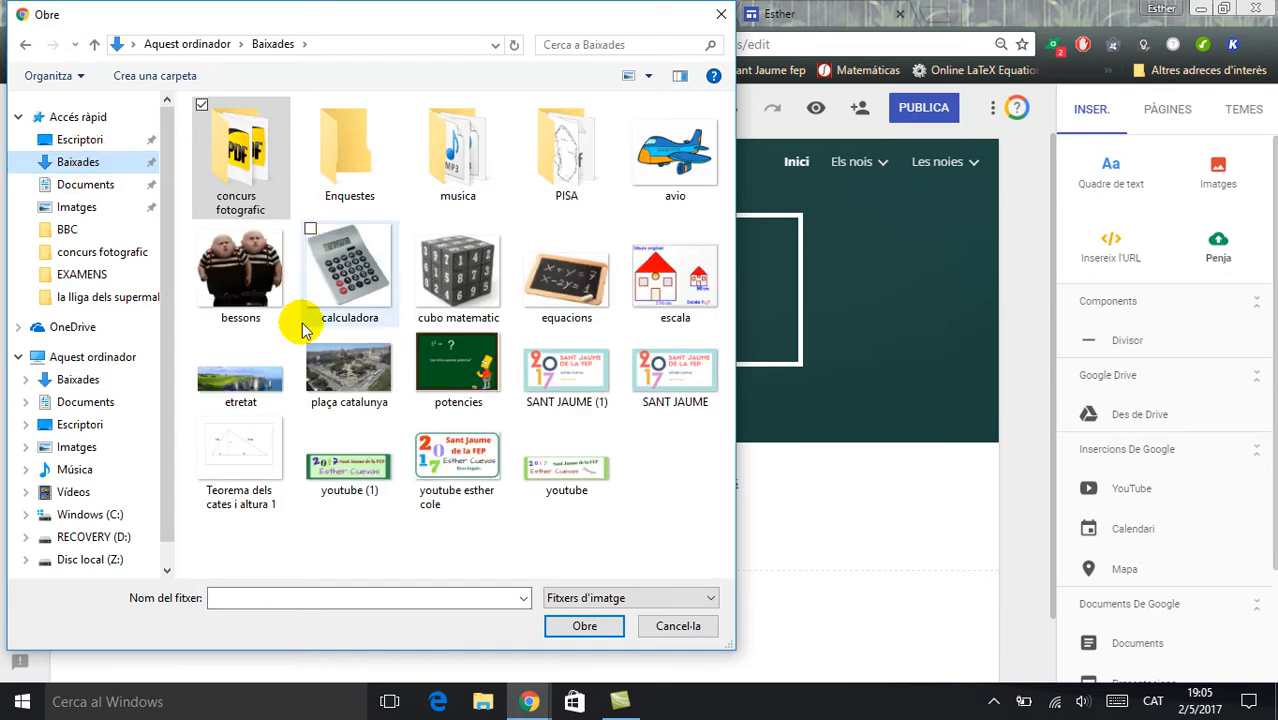
left_click(84, 424)
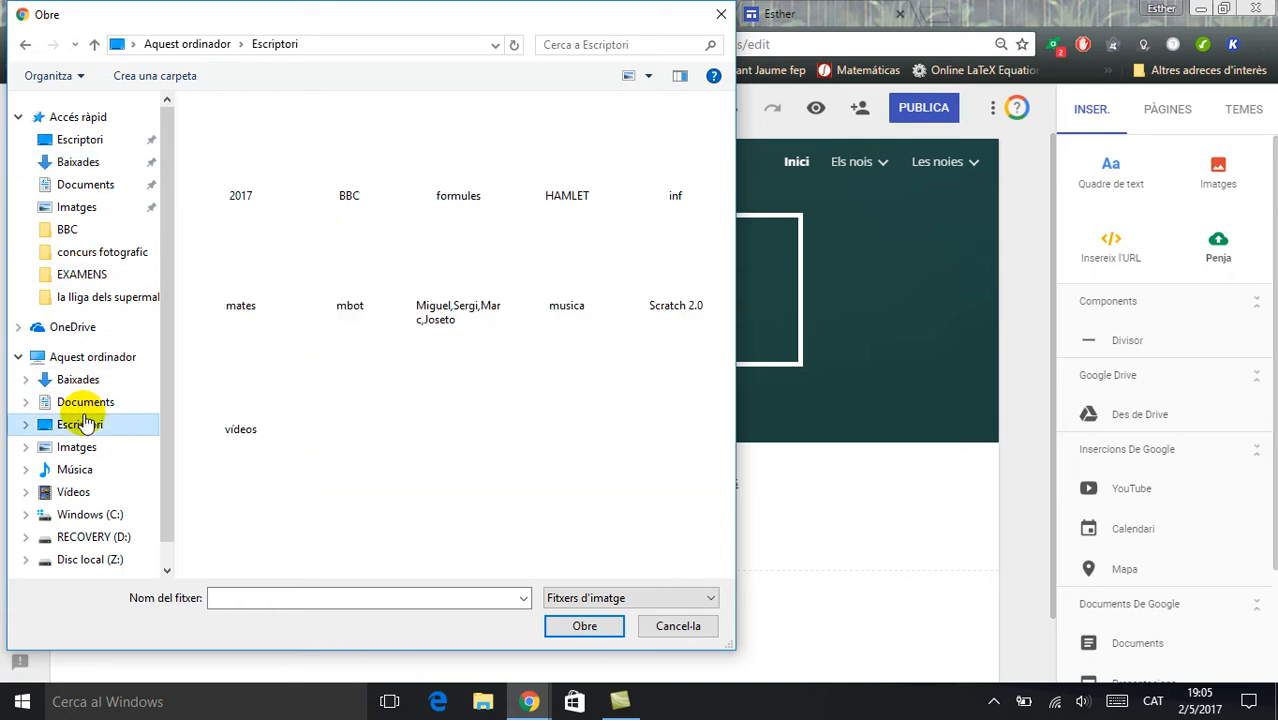
double_click(237, 278)
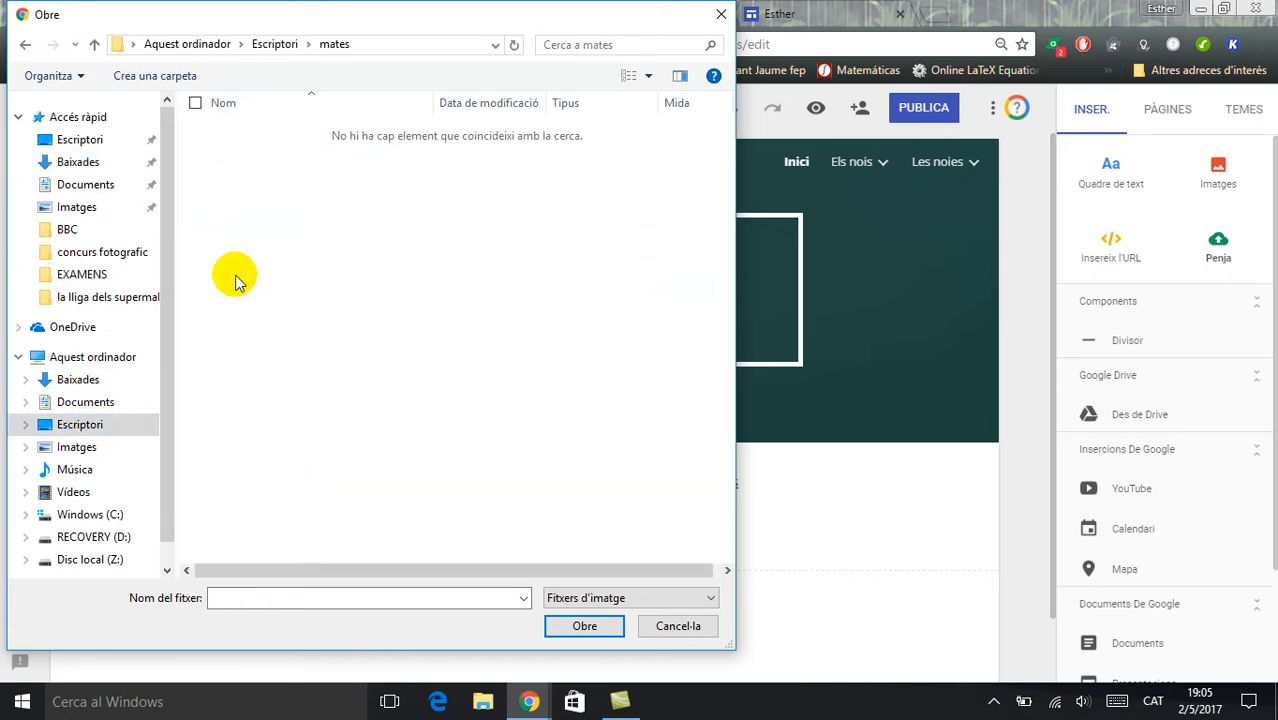
left_click(112, 424)
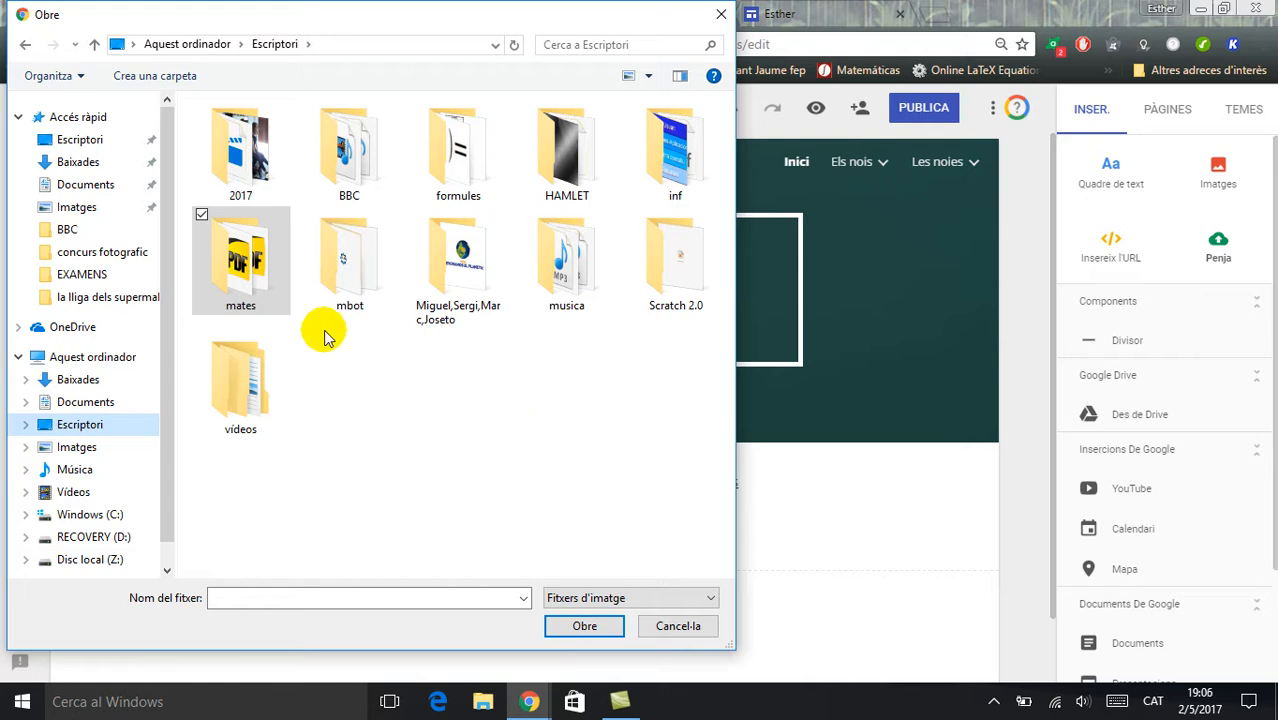
double_click(241, 378)
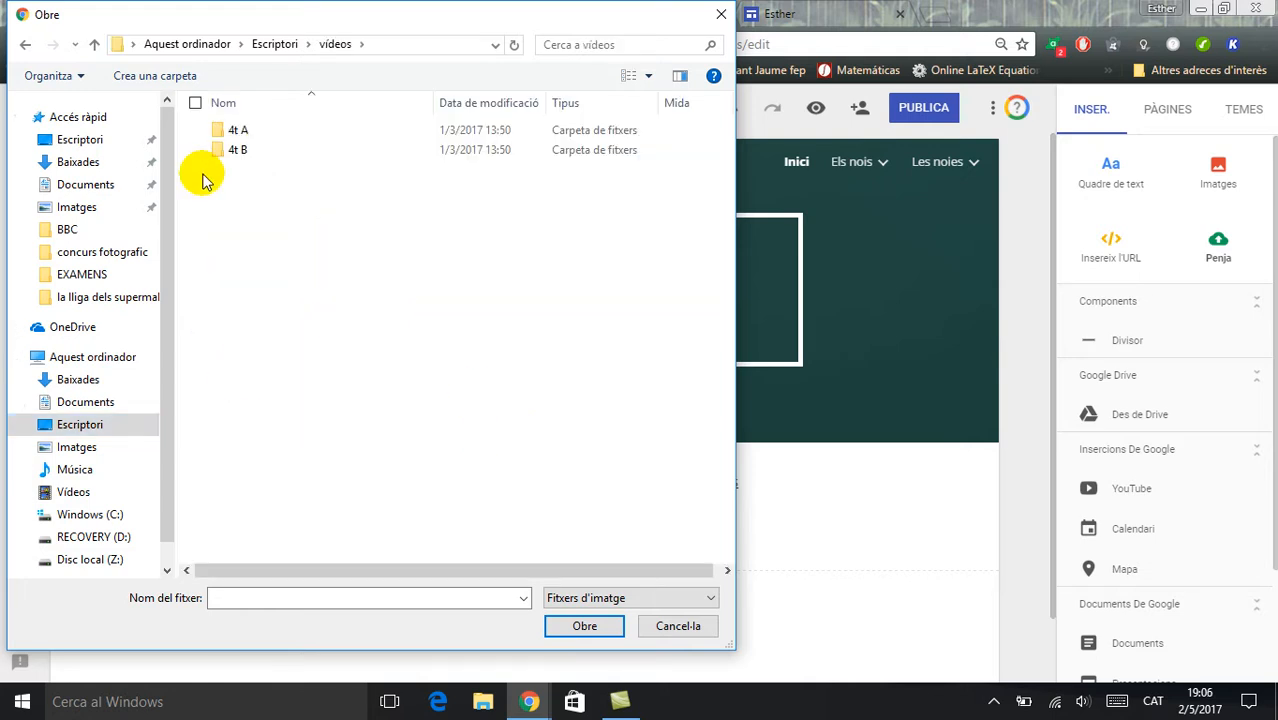
double_click(246, 152)
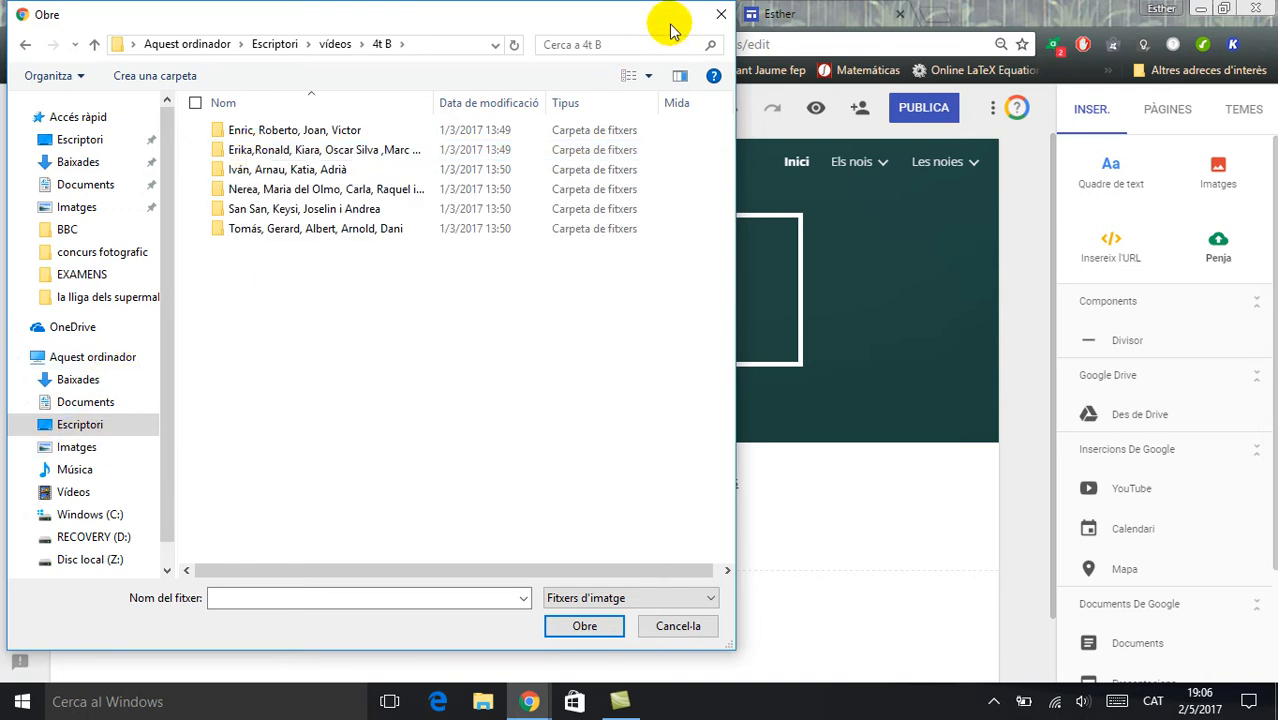
left_click(679, 625)
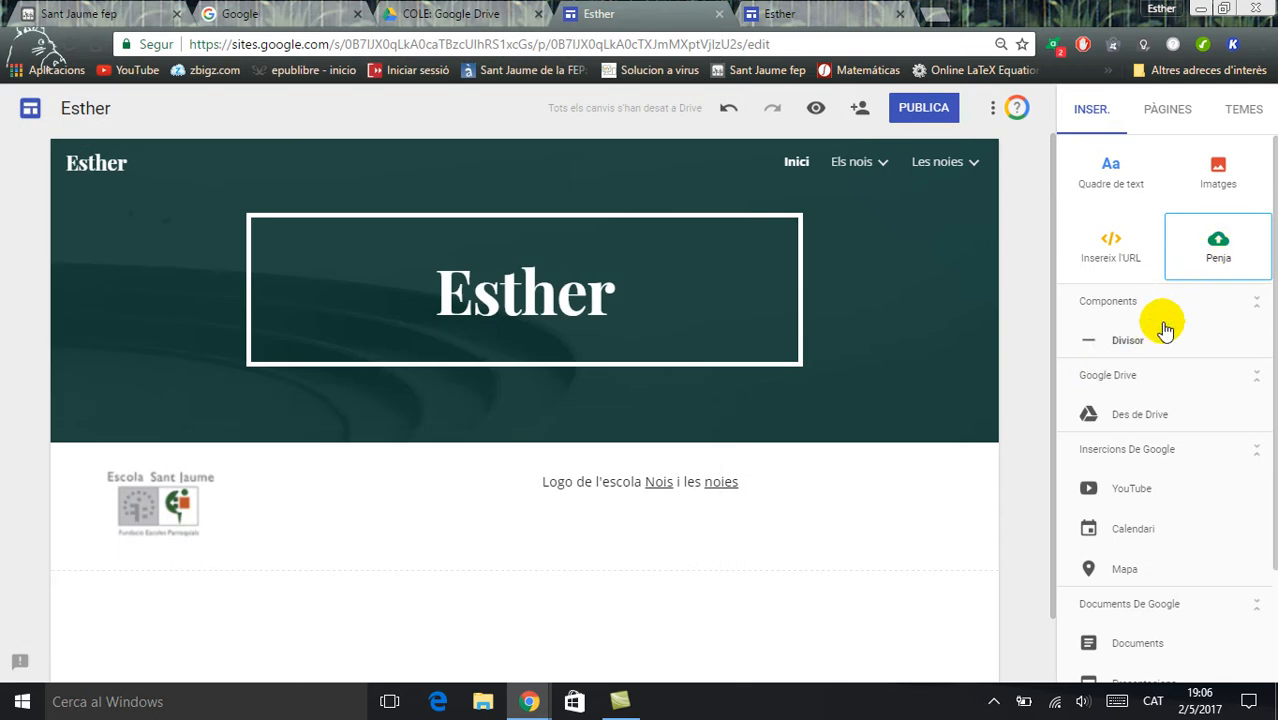
Add a divider below the logo section, search YouTube for "google sites", and embed the video "The NEW Google Sites - 2016 Tutorial"
left_click(1127, 340)
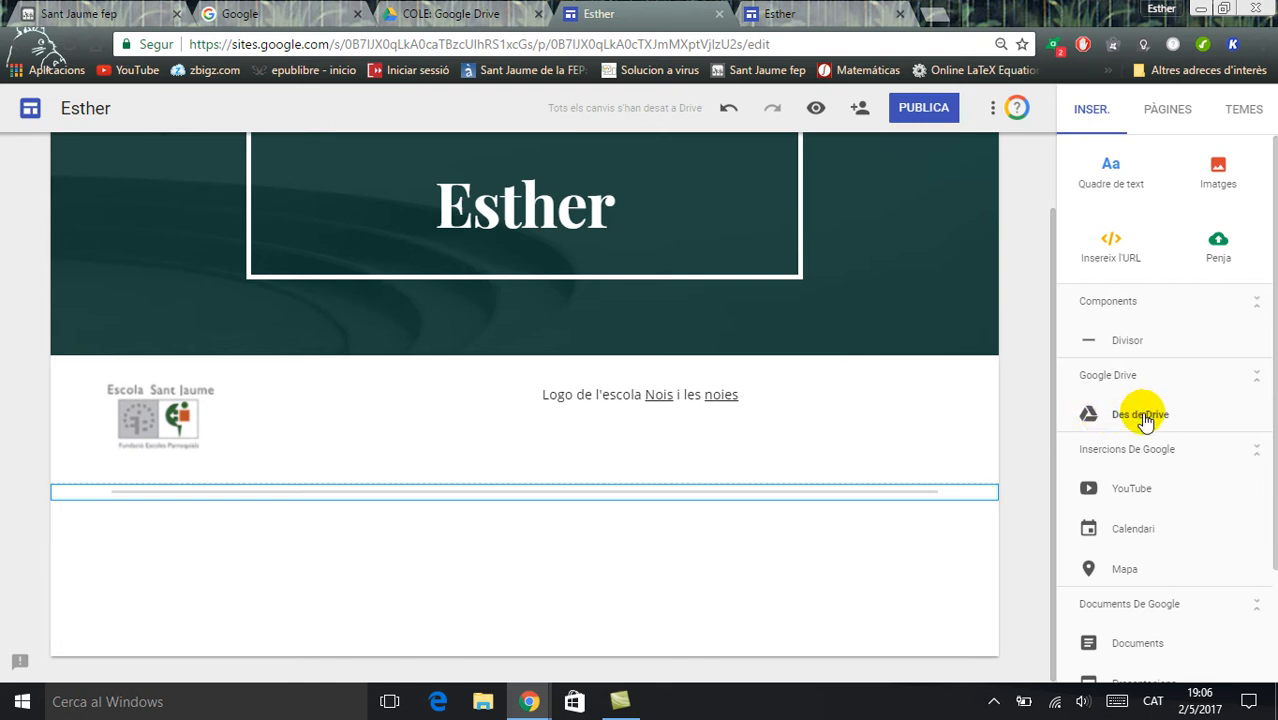
left_click(1135, 490)
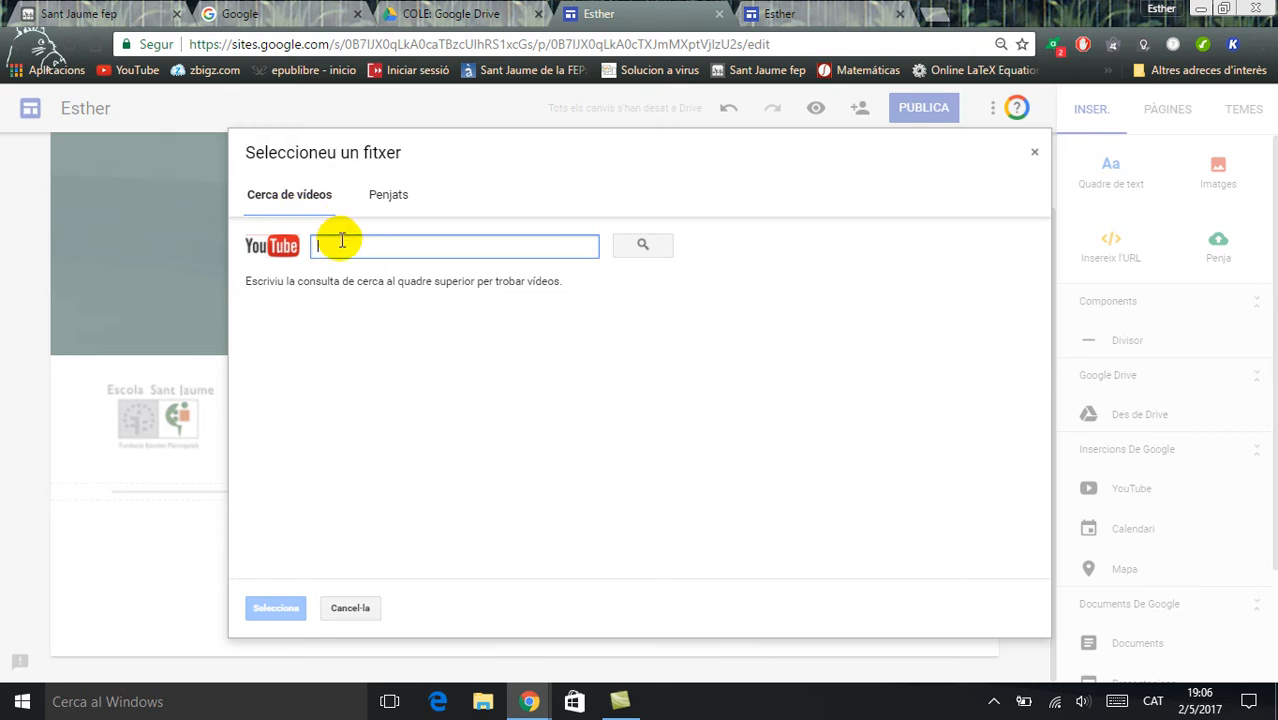
type("google")
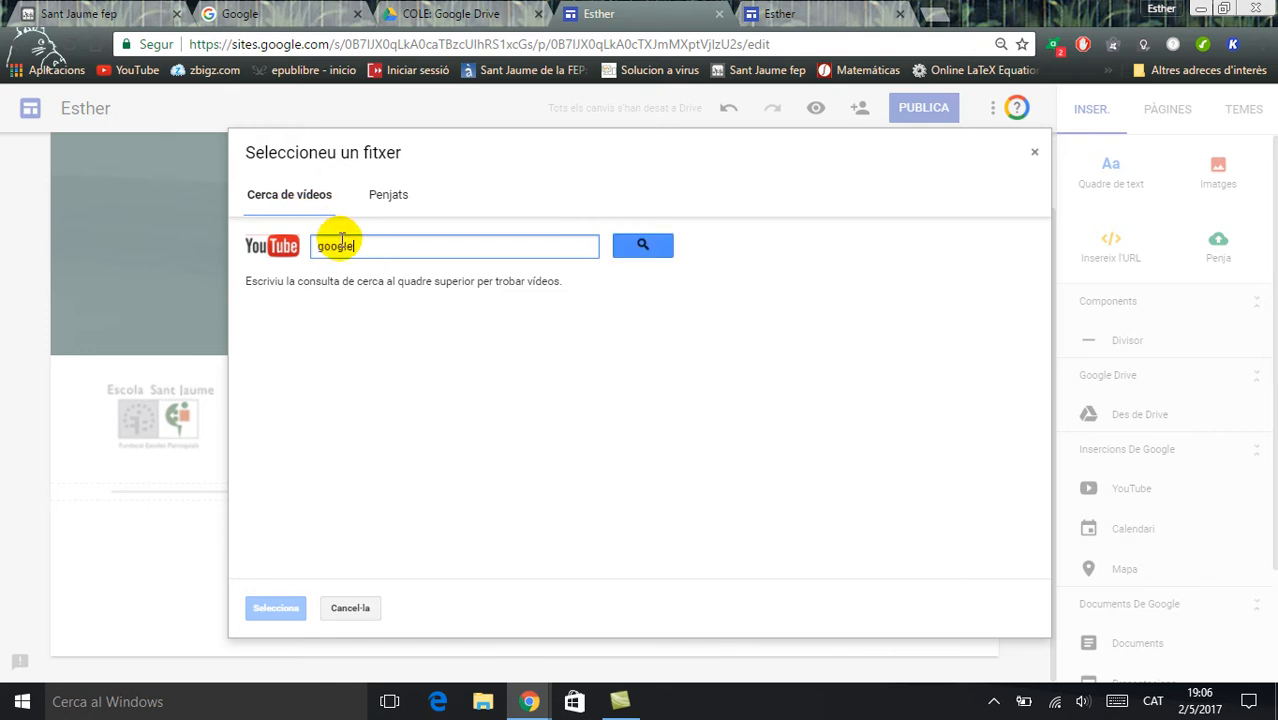
type(" sites")
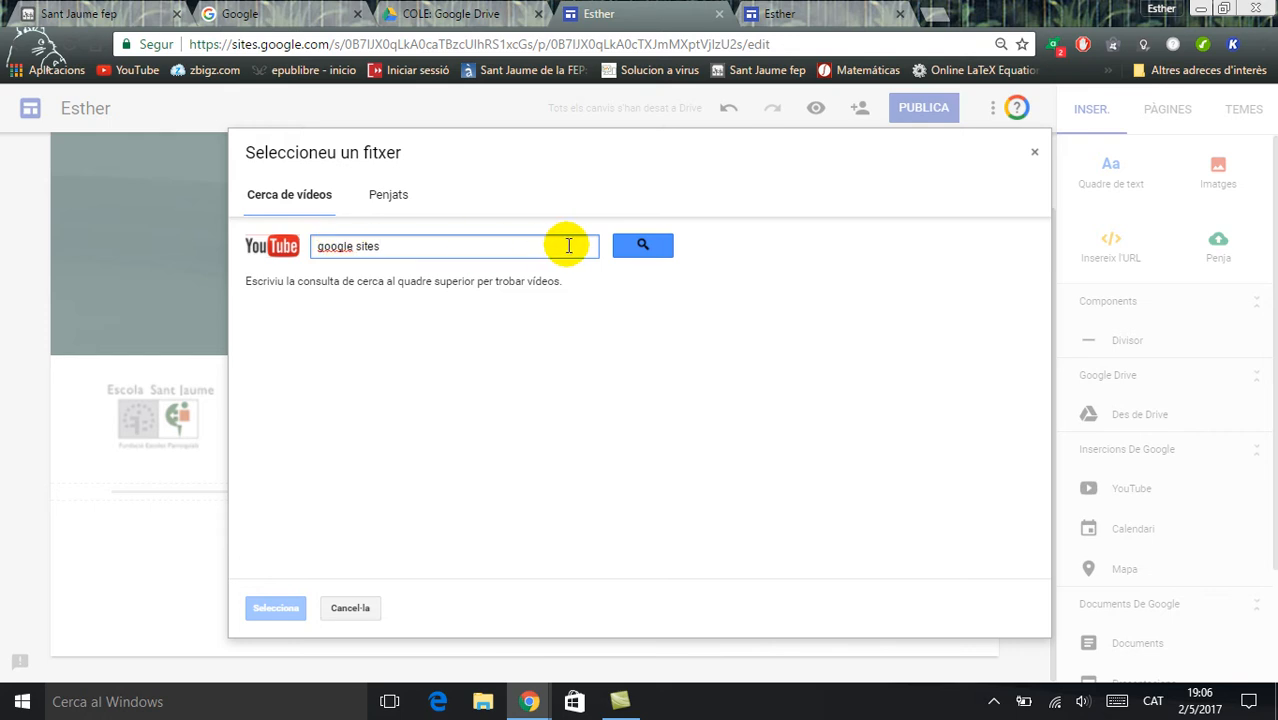
left_click(622, 254)
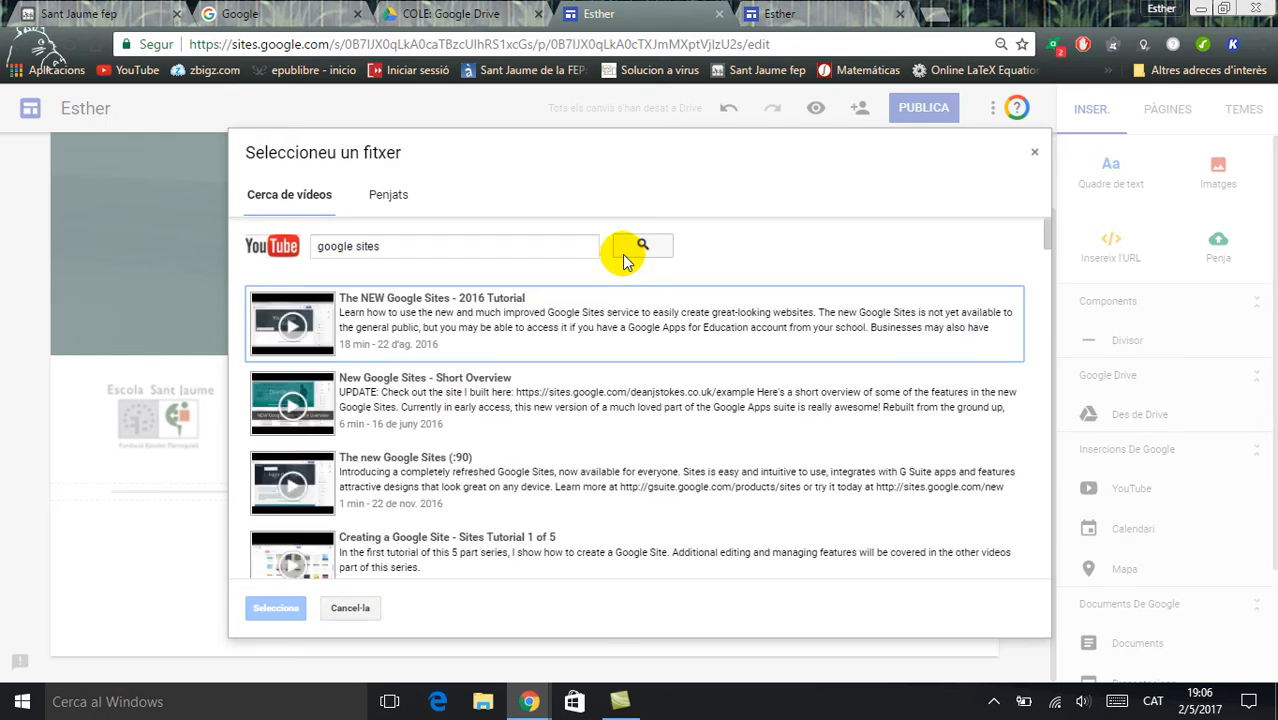
left_click(309, 338)
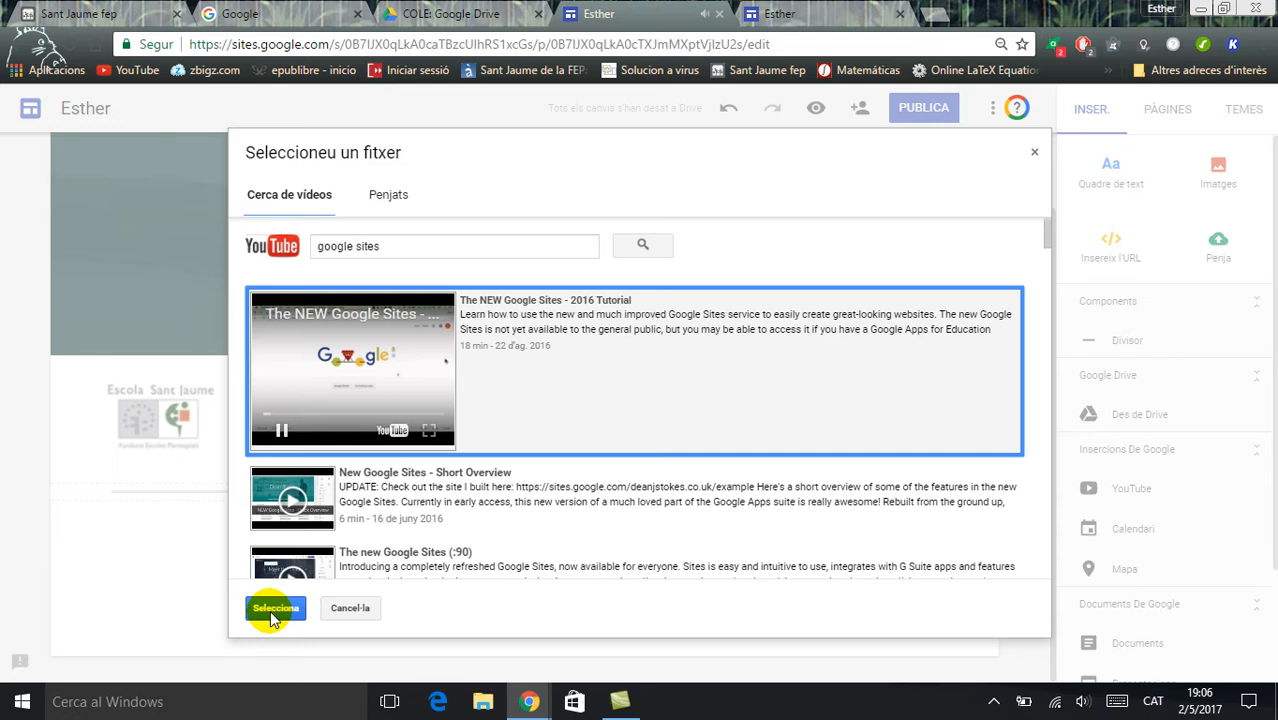
left_click(281, 431)
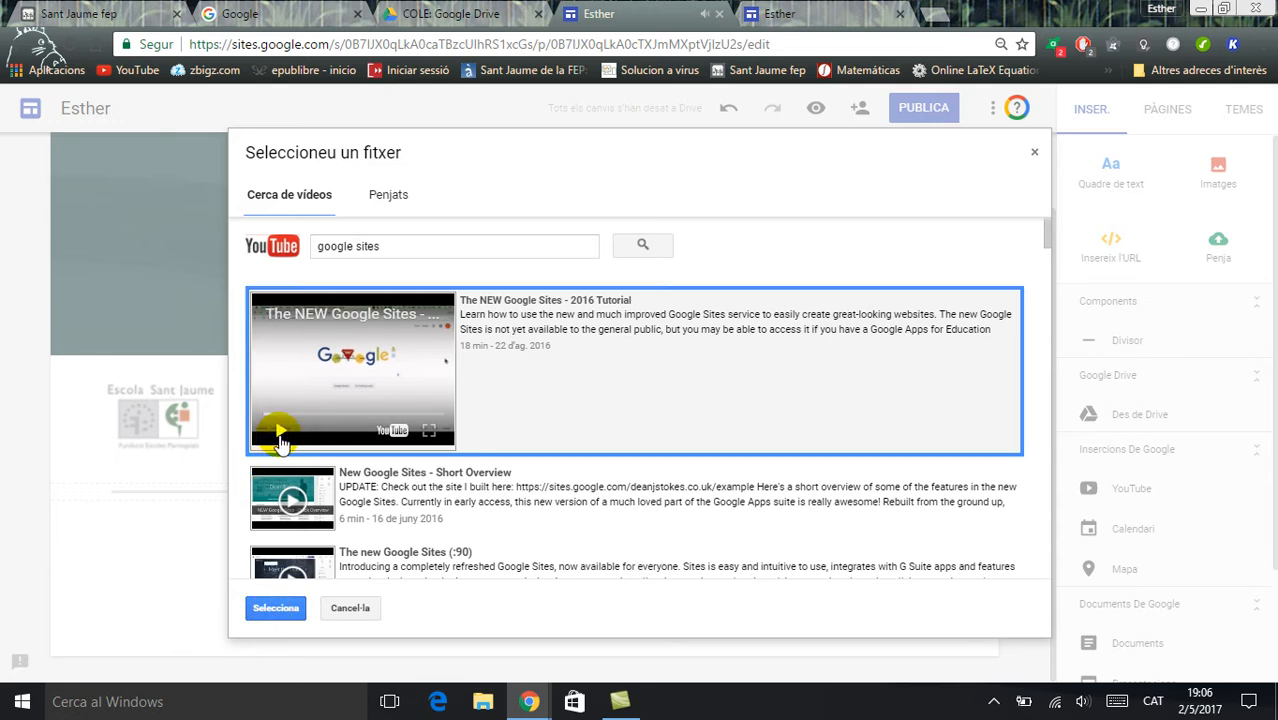
left_click(280, 607)
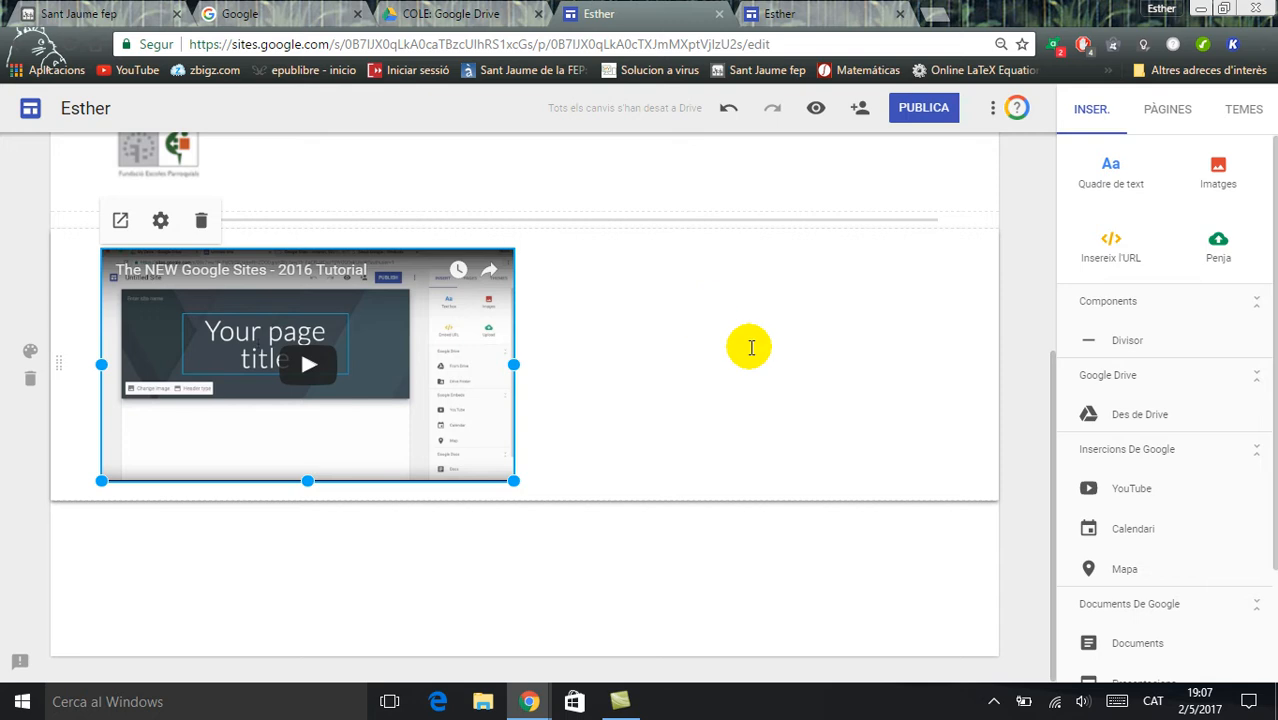
left_click(750, 351)
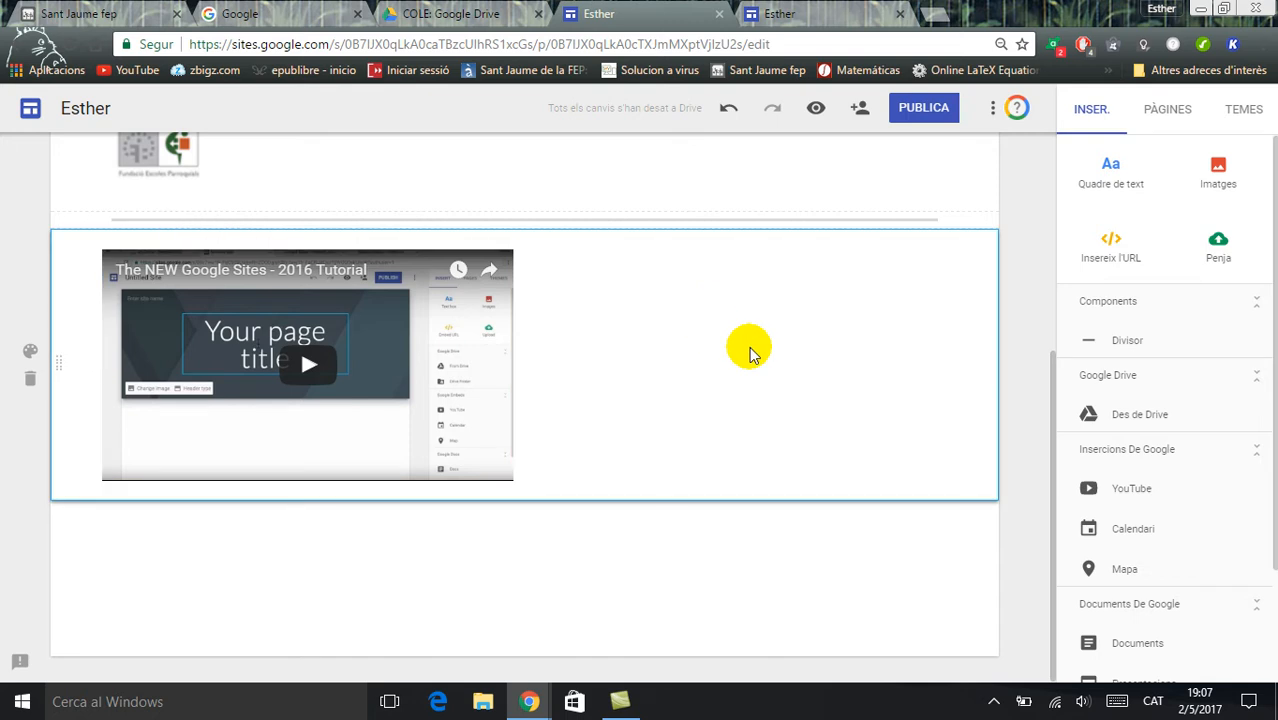
Embed the "INFORMÀTICA 4t ESO A" calendar below the video, and delete it from the page
left_click(1144, 532)
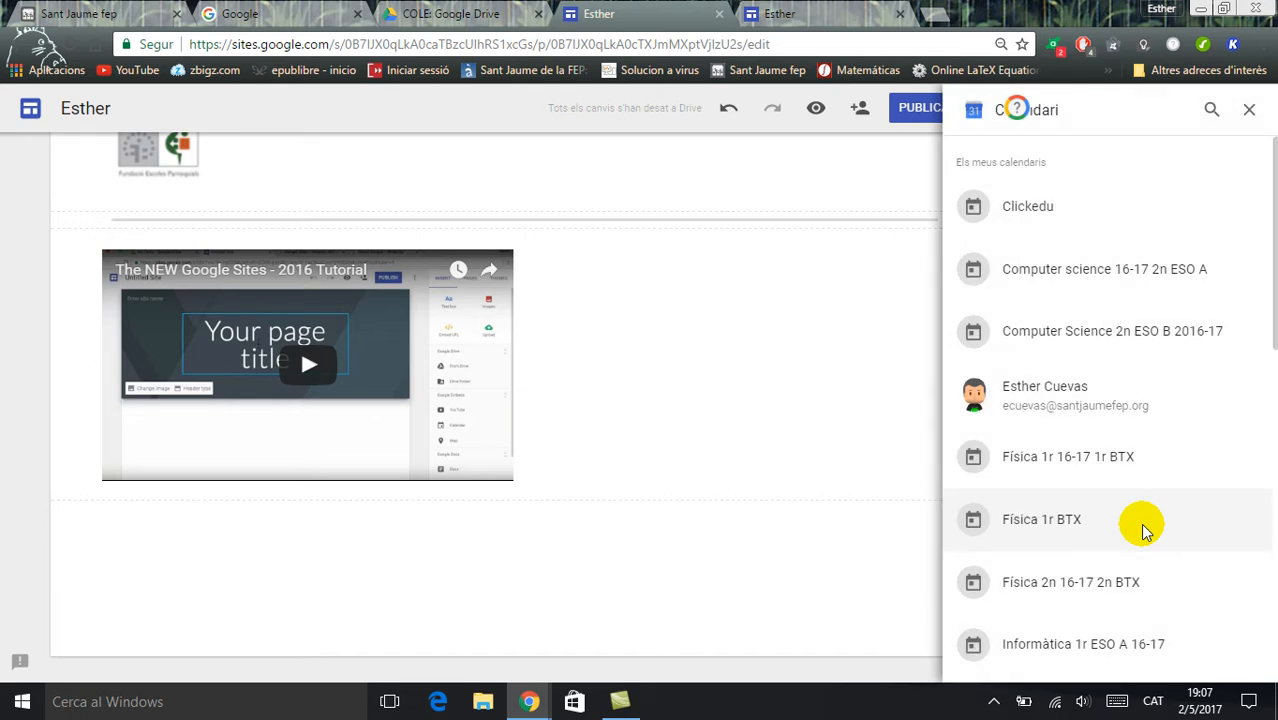
scroll(1264, 314, "down", 1)
scroll(1264, 371, "down", 3)
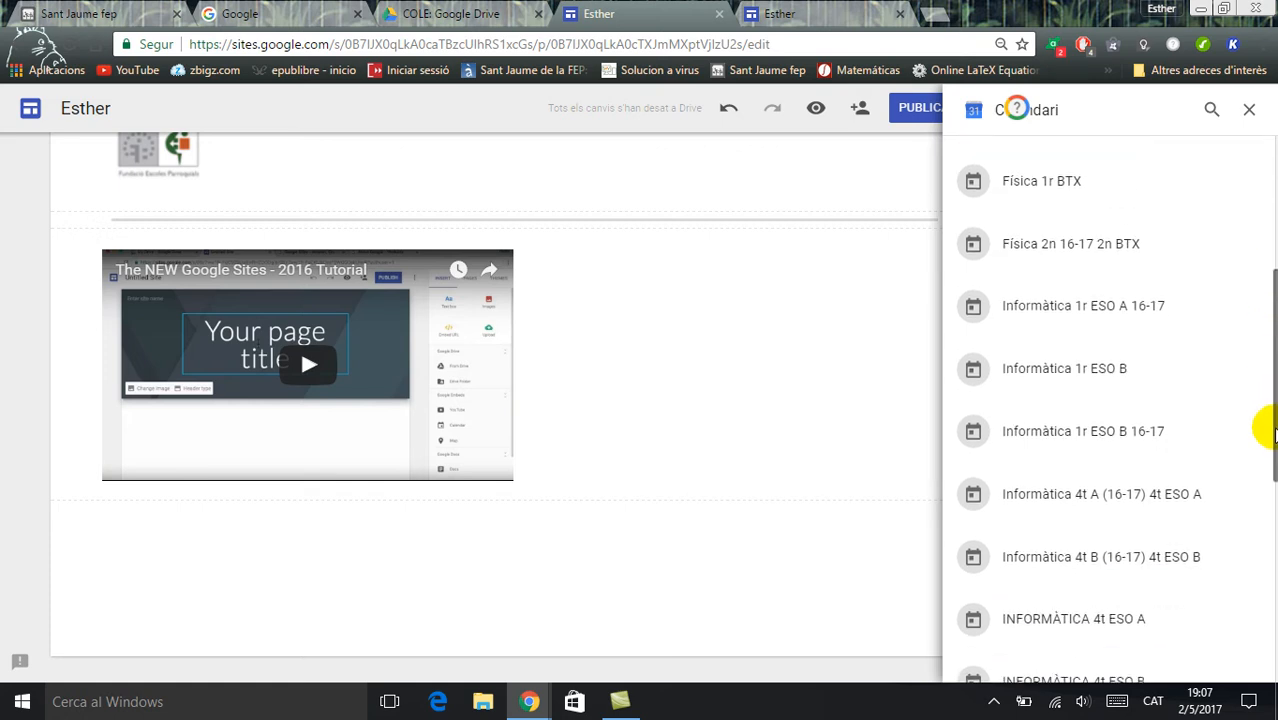
scroll(1270, 430, "down", 2)
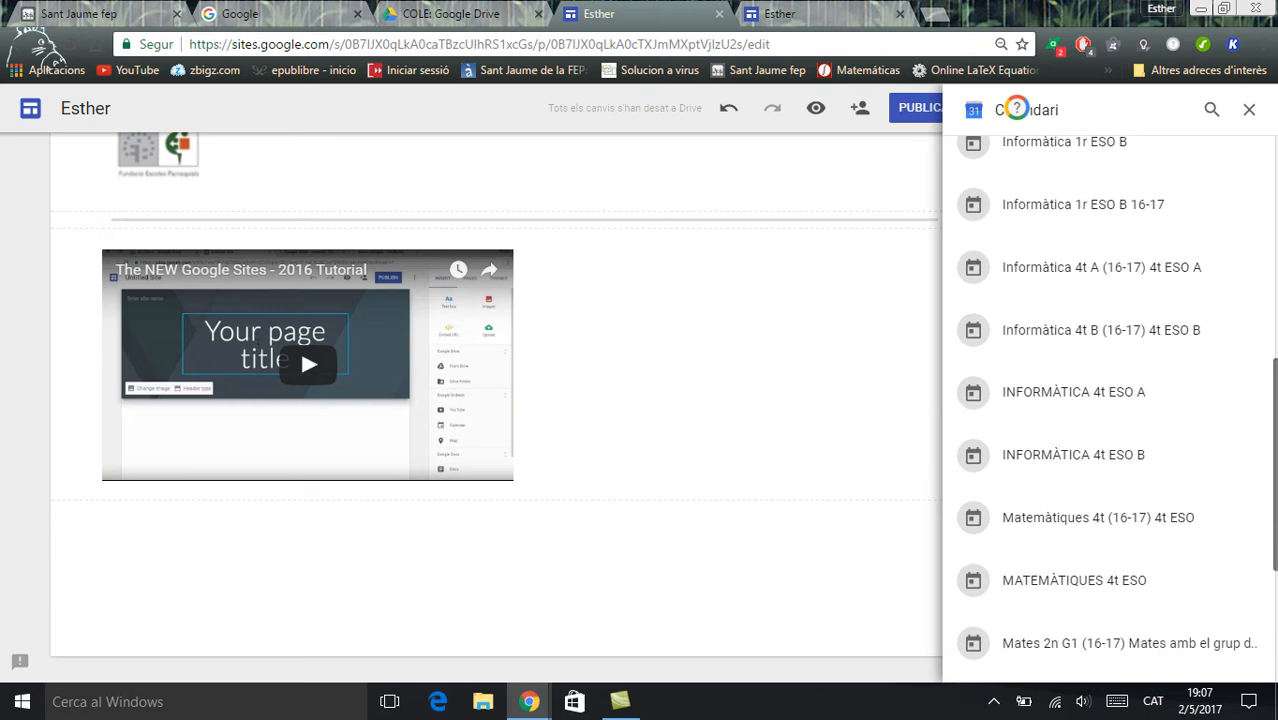
scroll(1110, 410, "up", 1)
left_click(1050, 487)
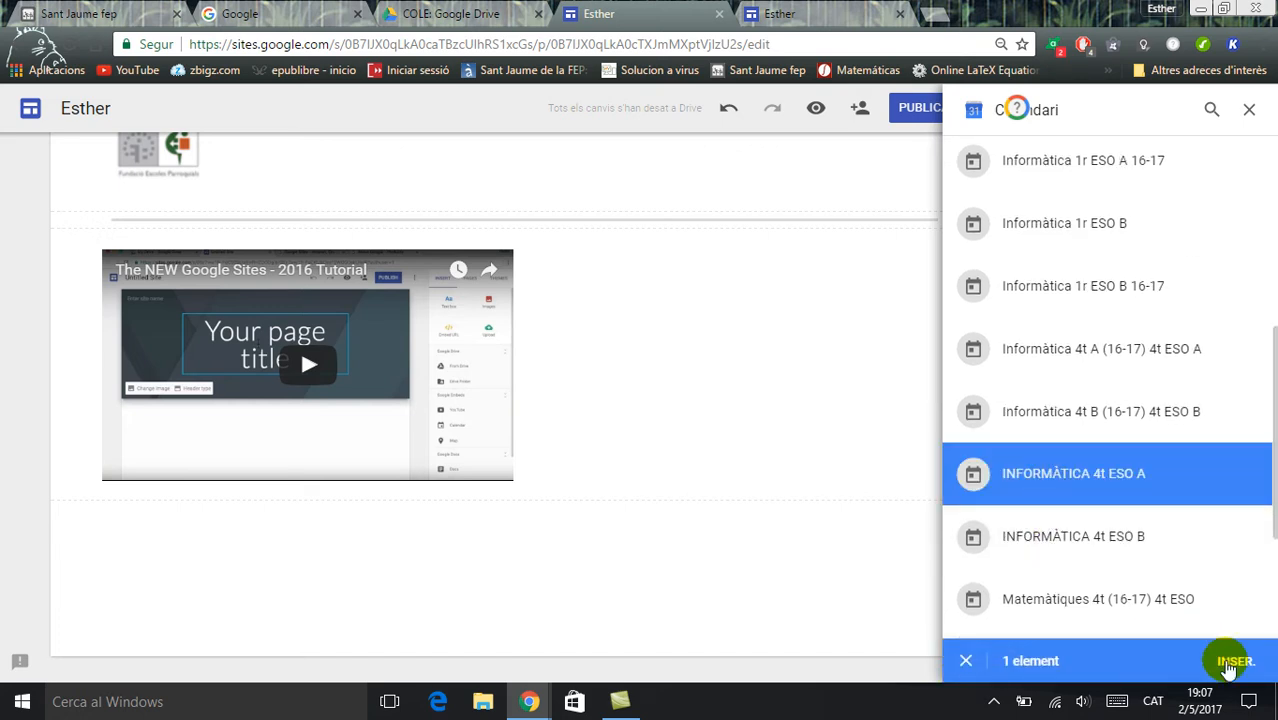
left_click(1230, 664)
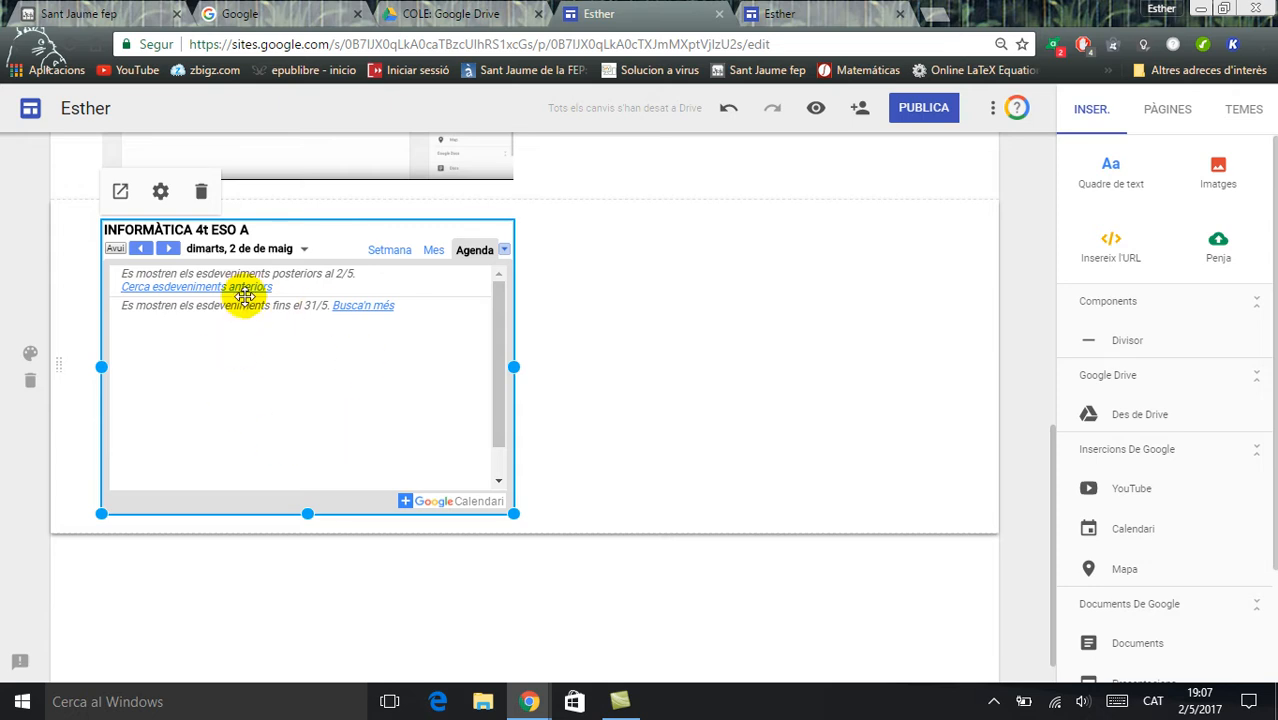
left_click(201, 191)
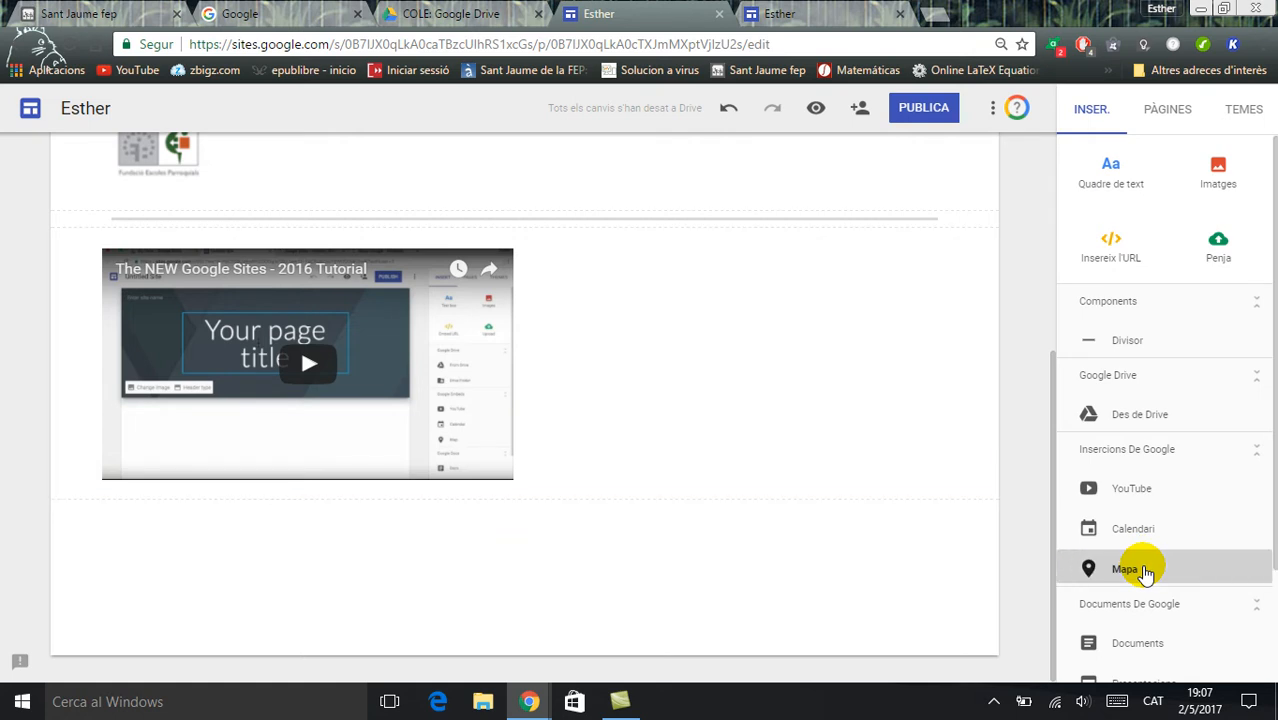
Allow location access and insert a Google map of "L'Hospitalet de Llobregat, Espanya" below the video
left_click(1146, 570)
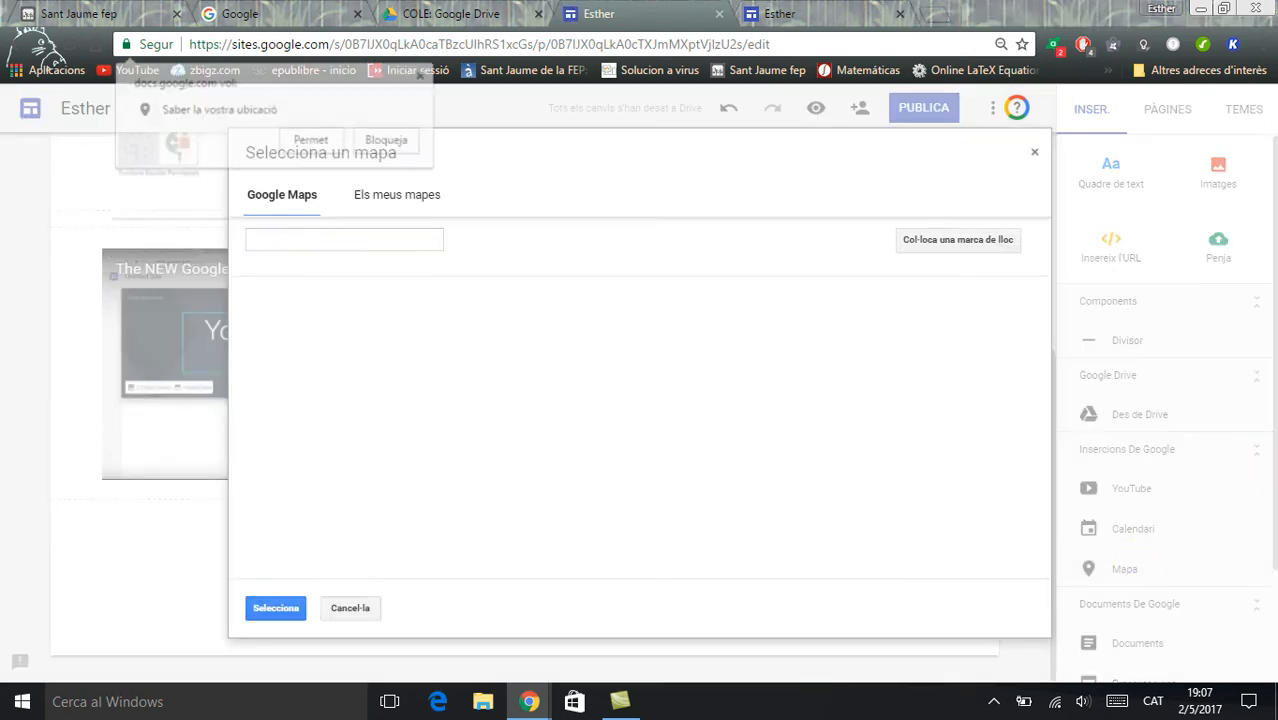
left_click(310, 139)
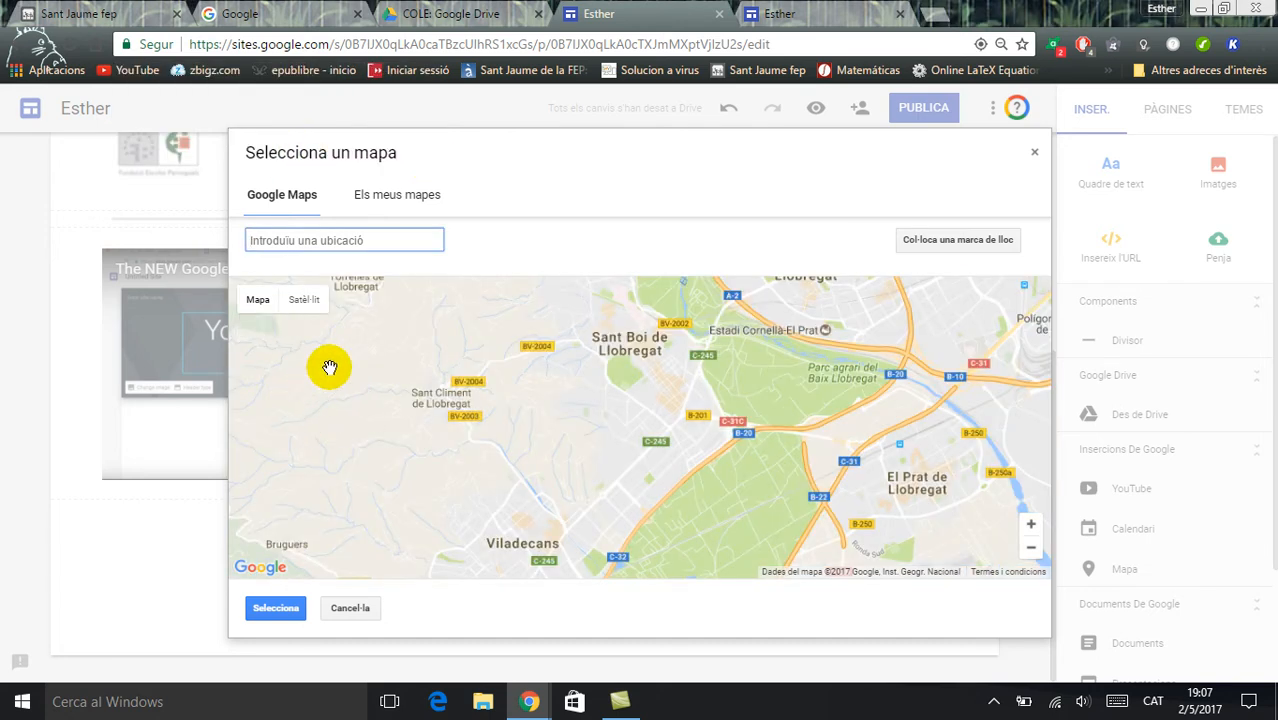
type("l'")
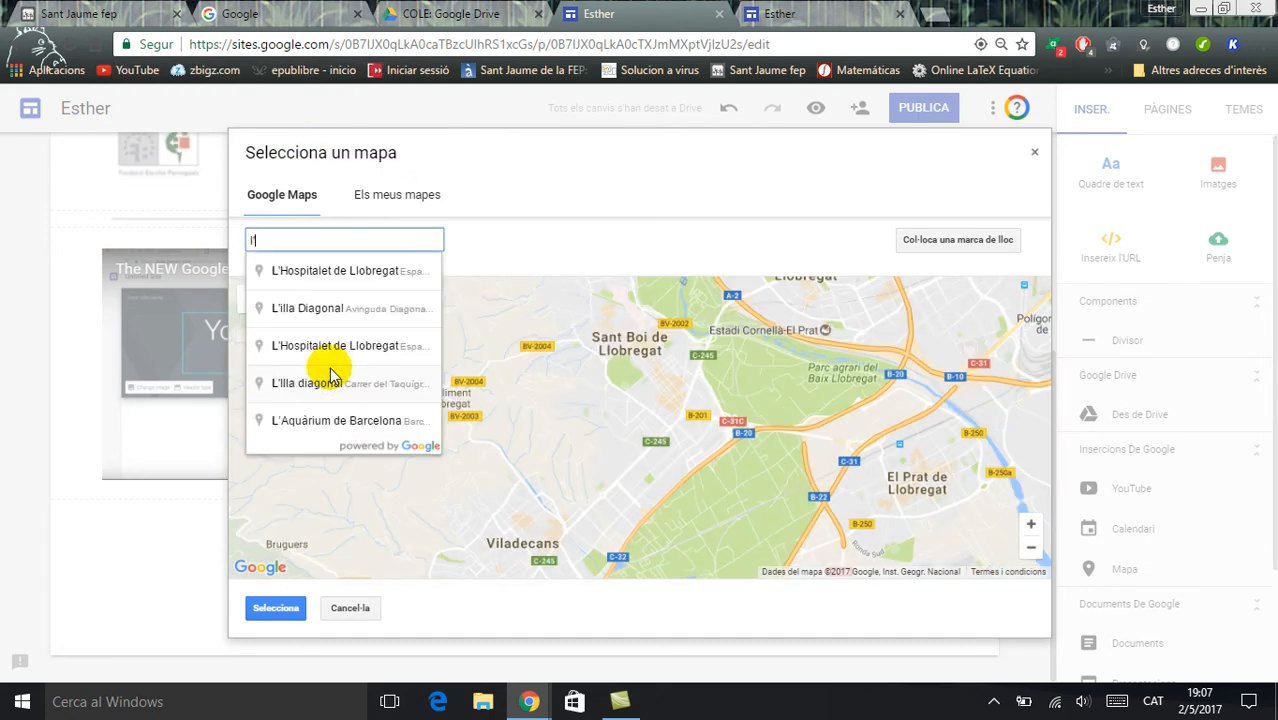
type("hospita")
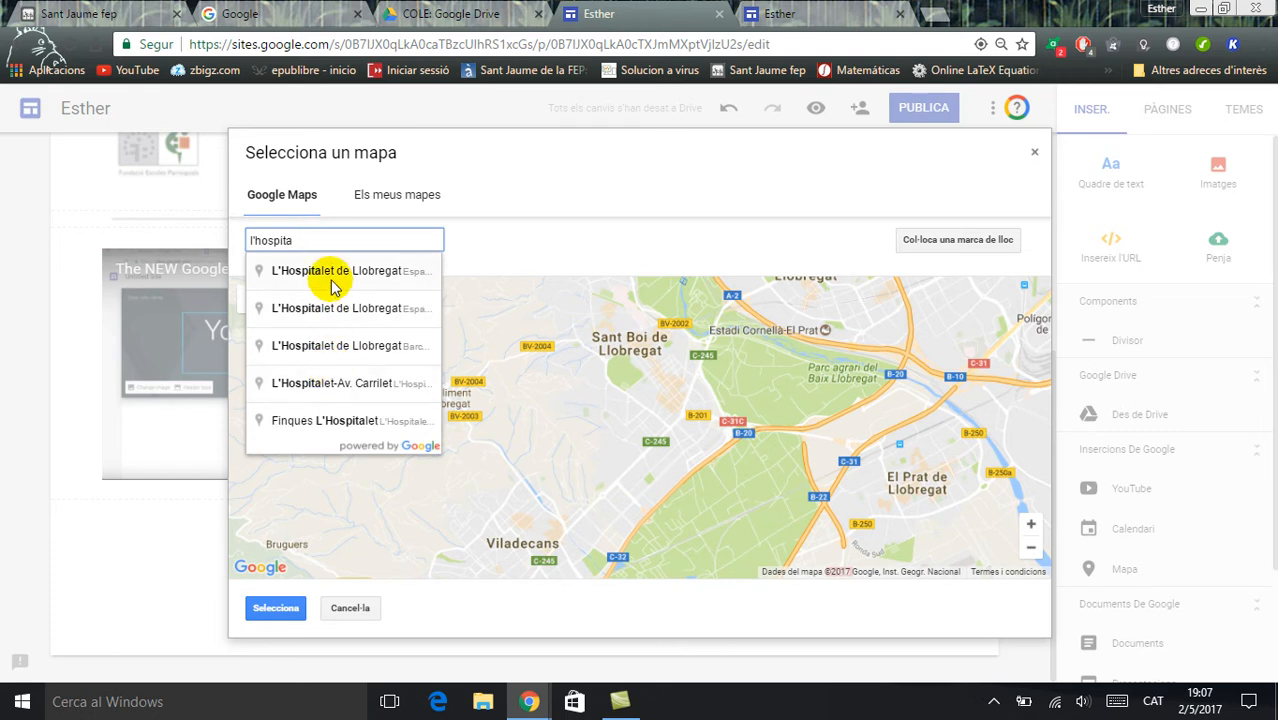
left_click(333, 270)
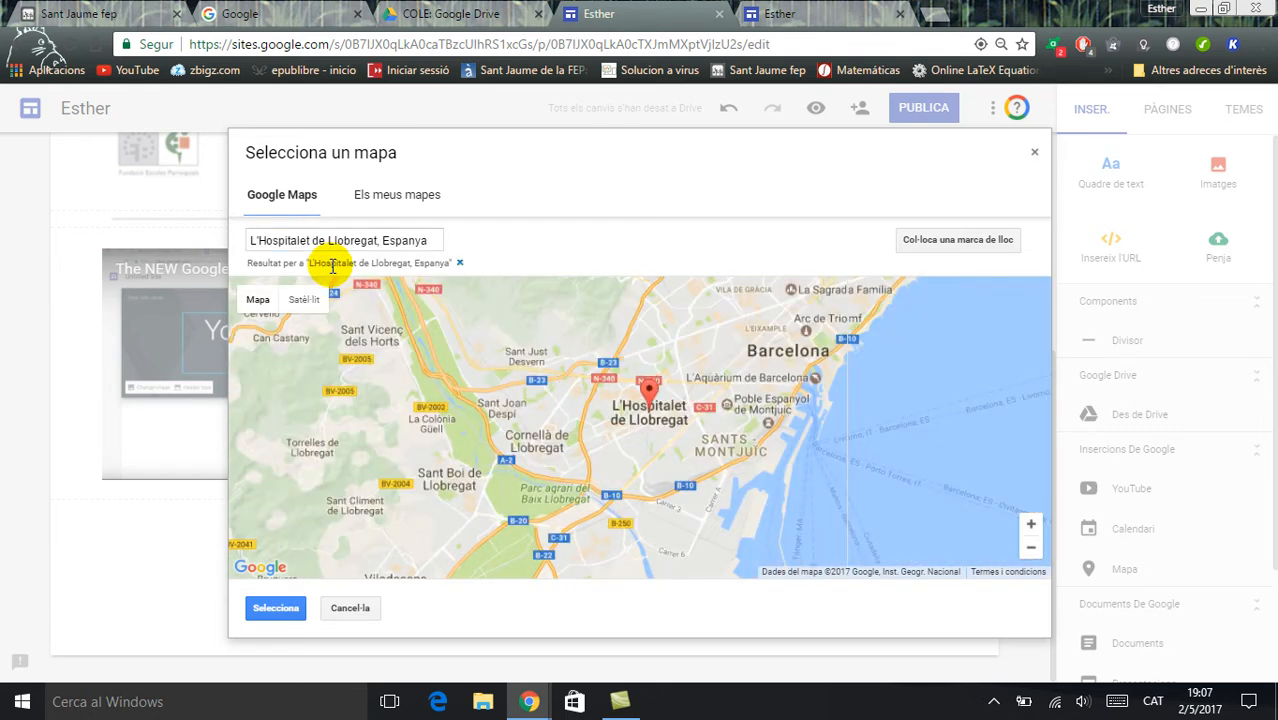
left_click(268, 608)
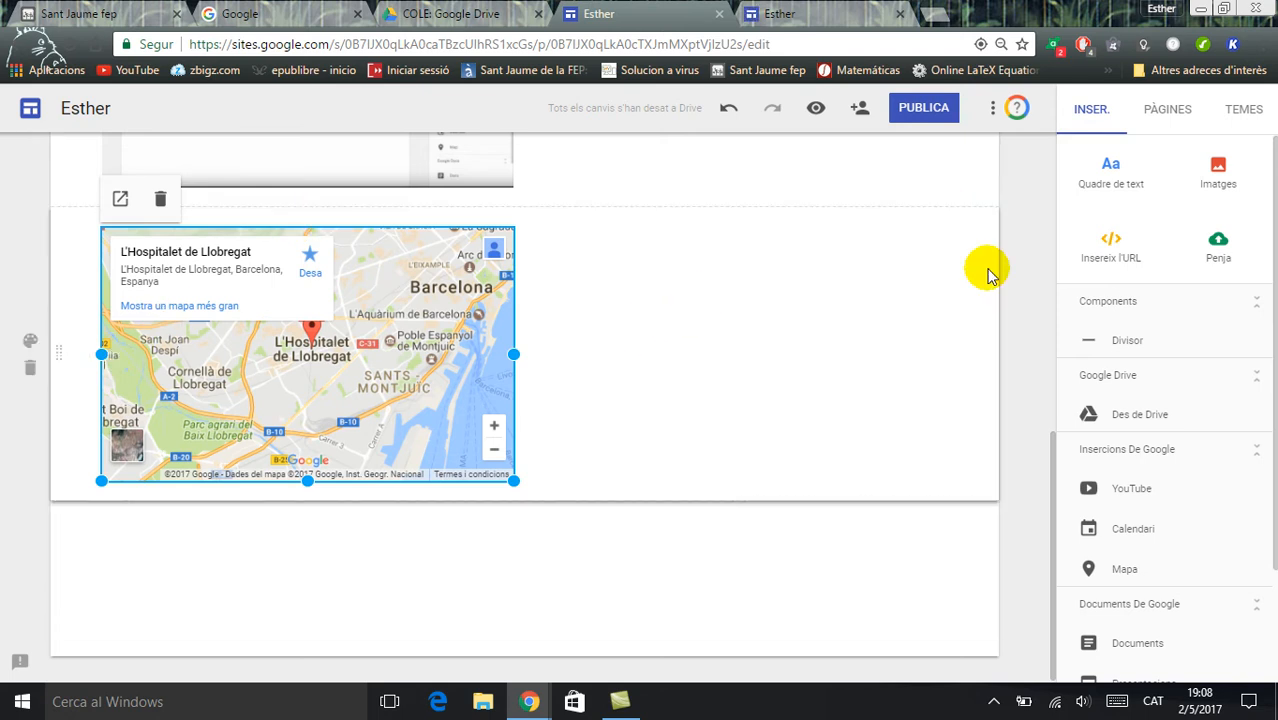
Move the map into the video's section so the two sit side by side, and add a divider below them
left_click_drag(1053, 437, 1047, 338)
left_click(318, 443)
left_click_drag(316, 450, 650, 237)
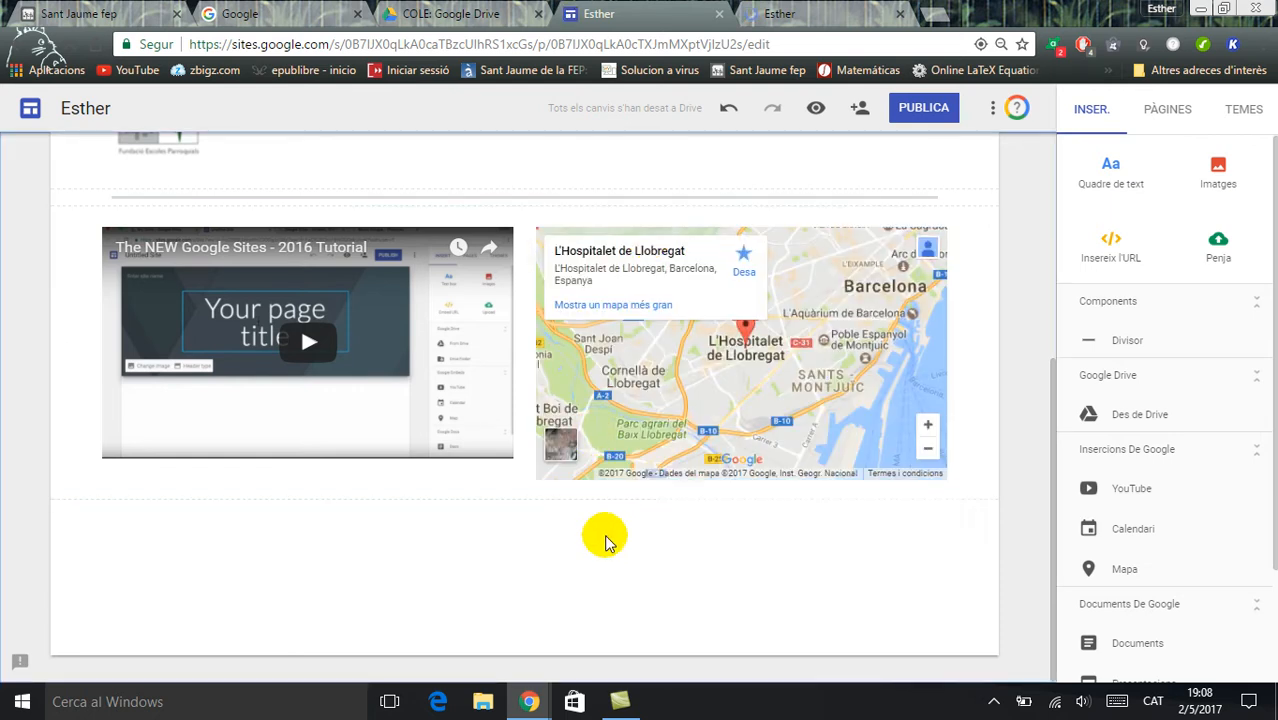
left_click(1125, 341)
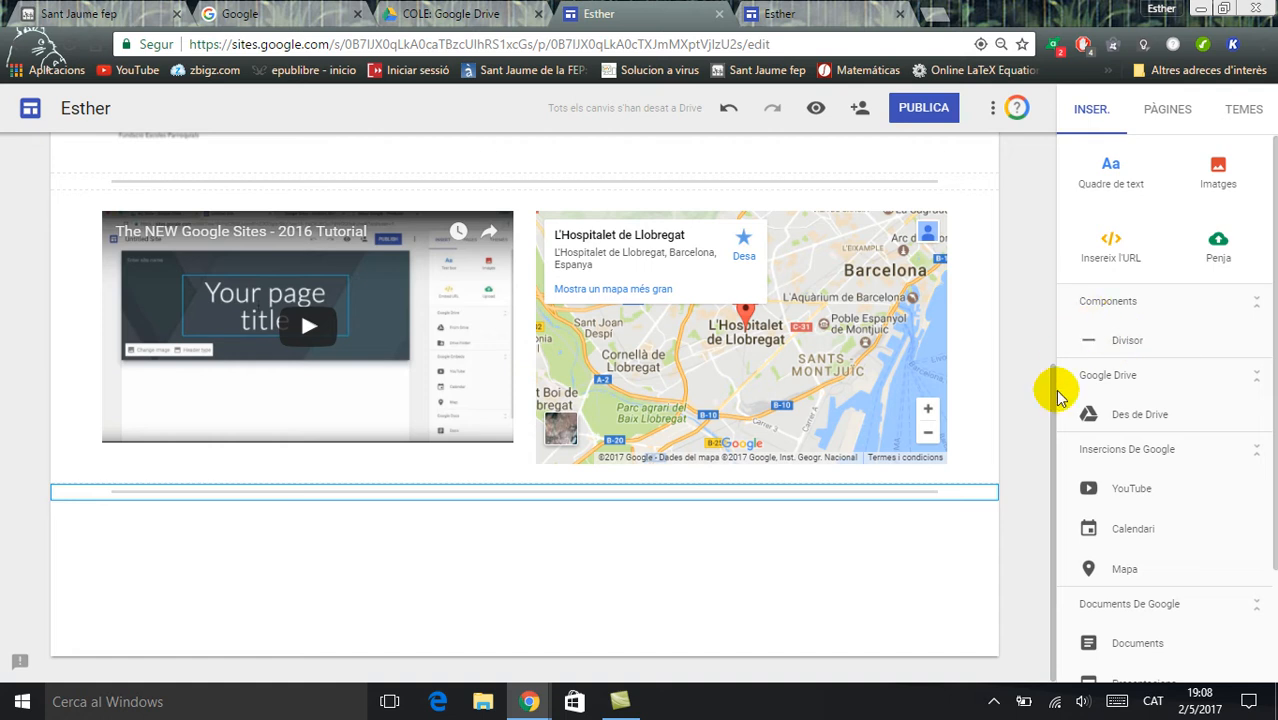
left_click_drag(1054, 386, 1033, 420)
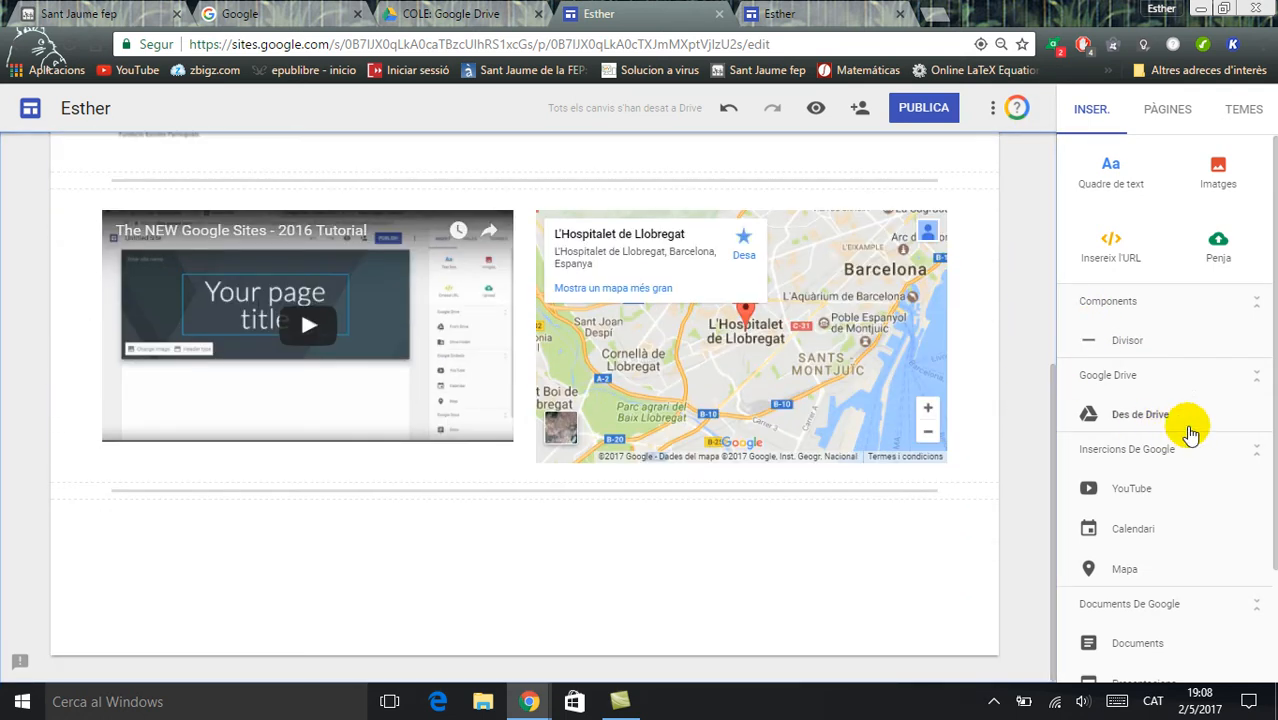
left_click_drag(1272, 420, 1264, 556)
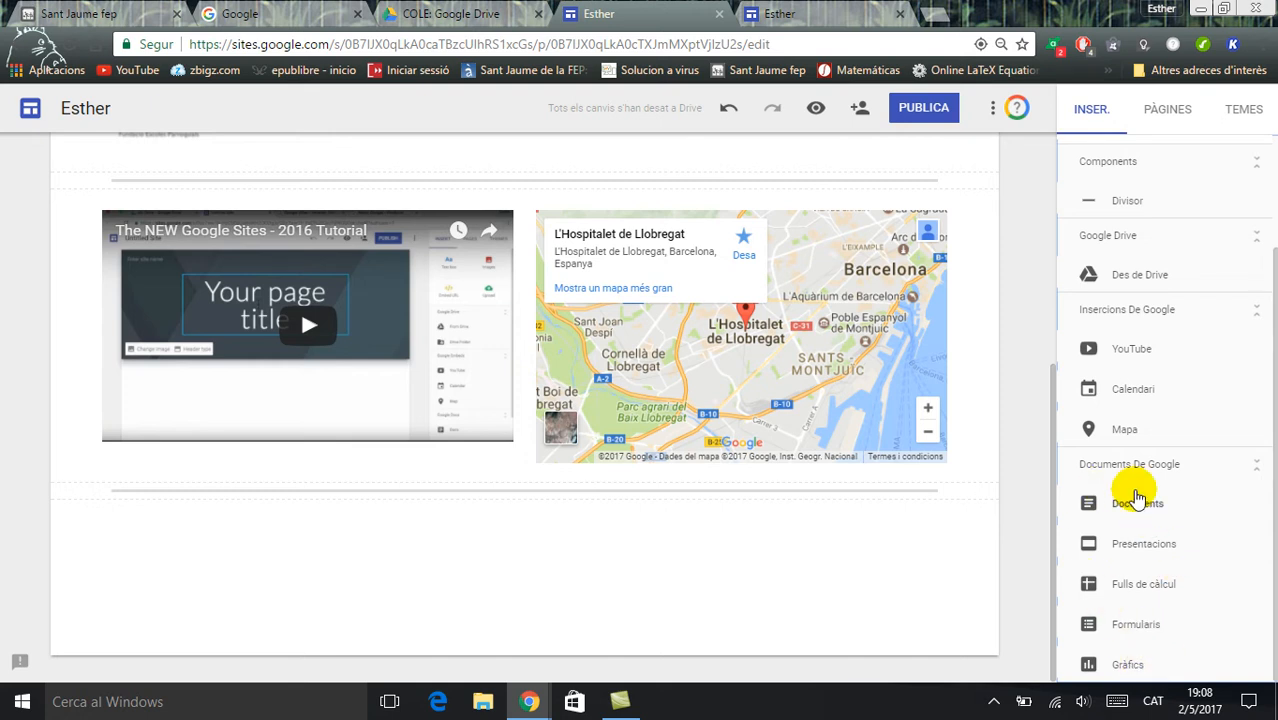
left_click_drag(1054, 463, 1036, 226)
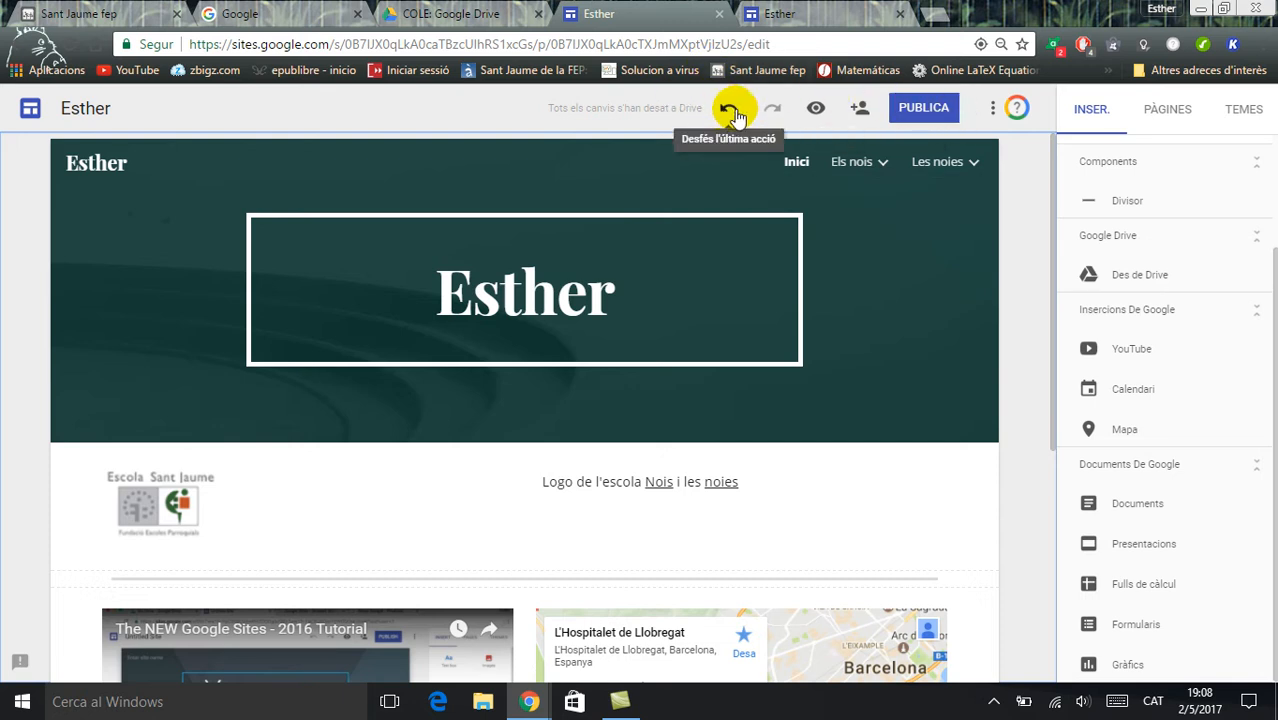
Preview the site in desktop, tablet and phone layouts, look through the phone version, and return to editing
left_click(815, 110)
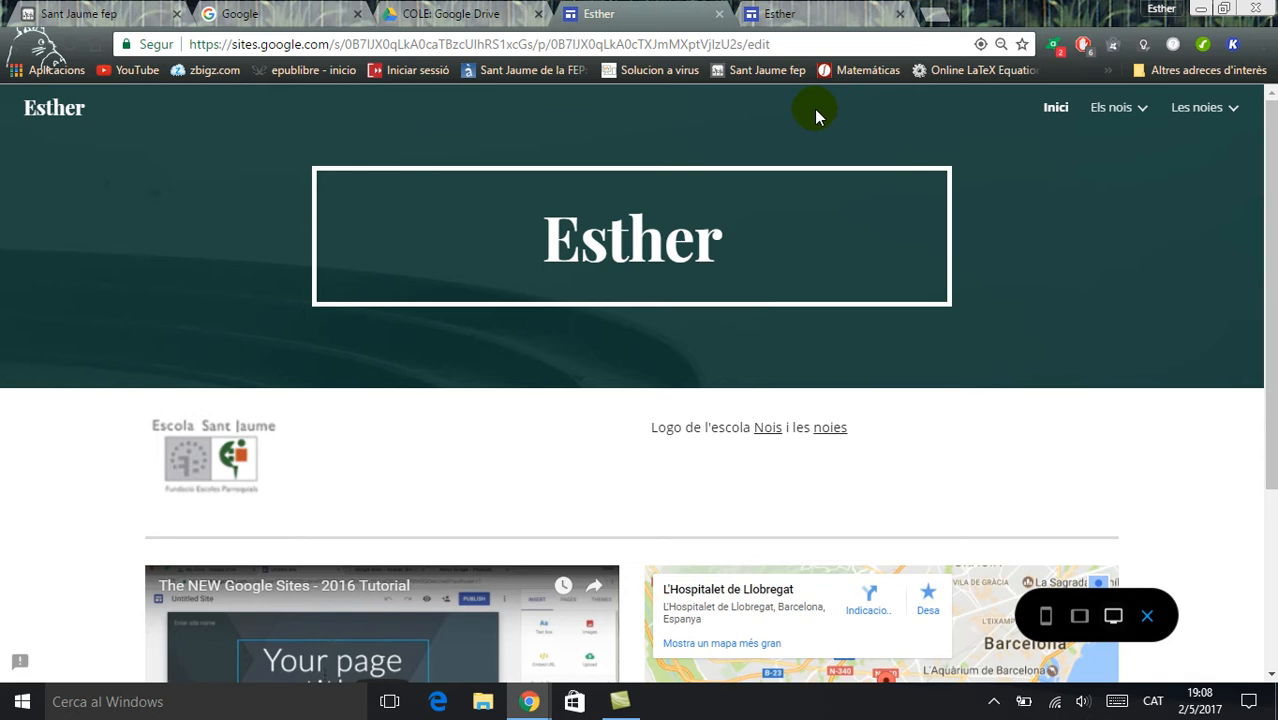
left_click_drag(1266, 180, 1268, 118)
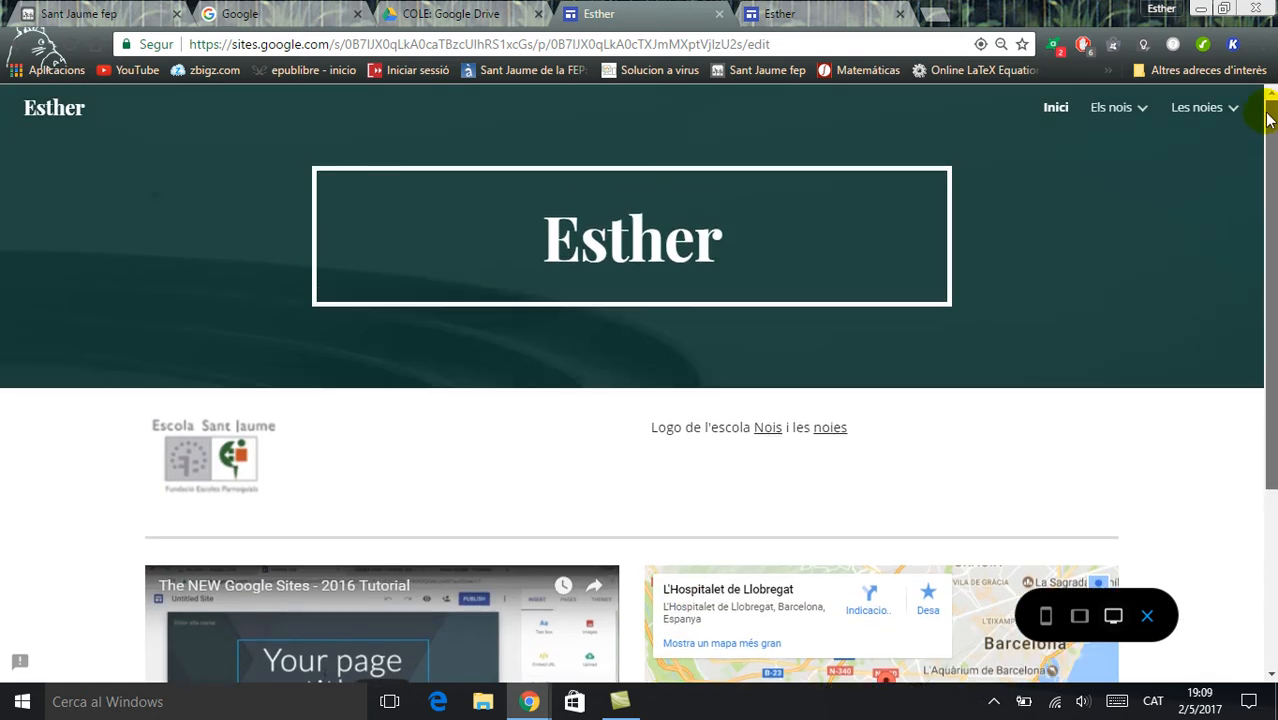
left_click(1082, 620)
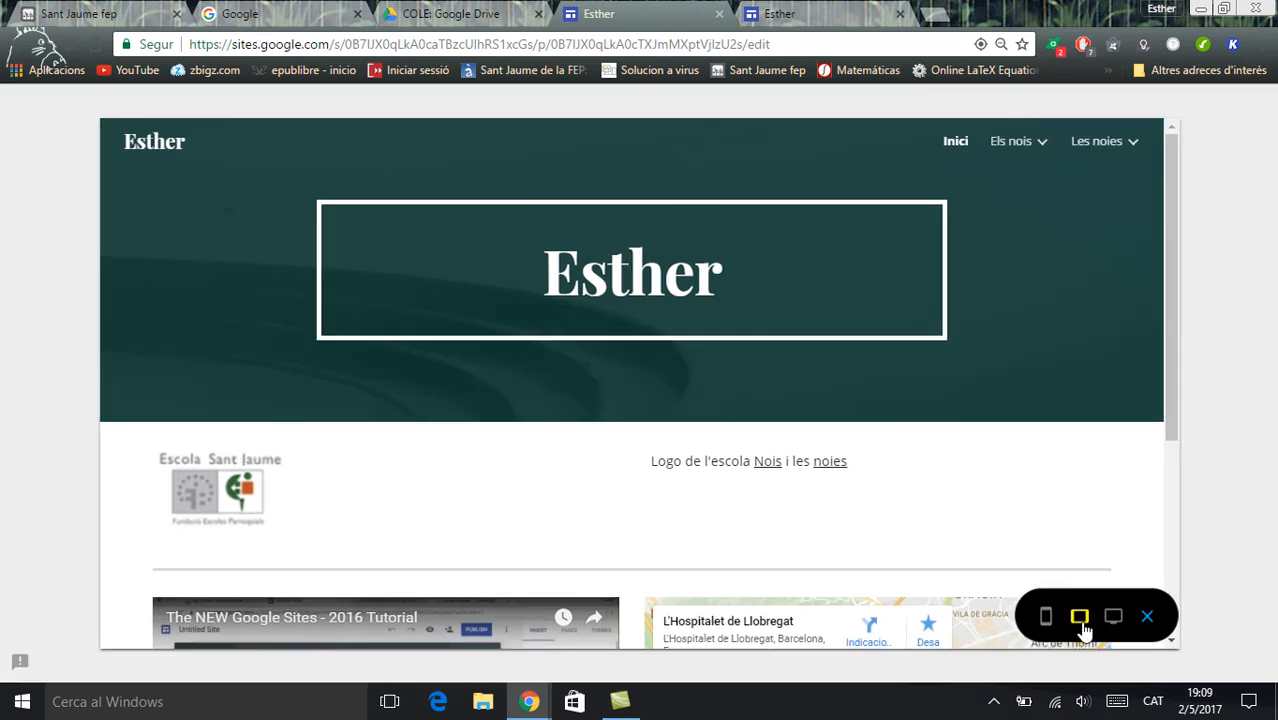
left_click(1046, 620)
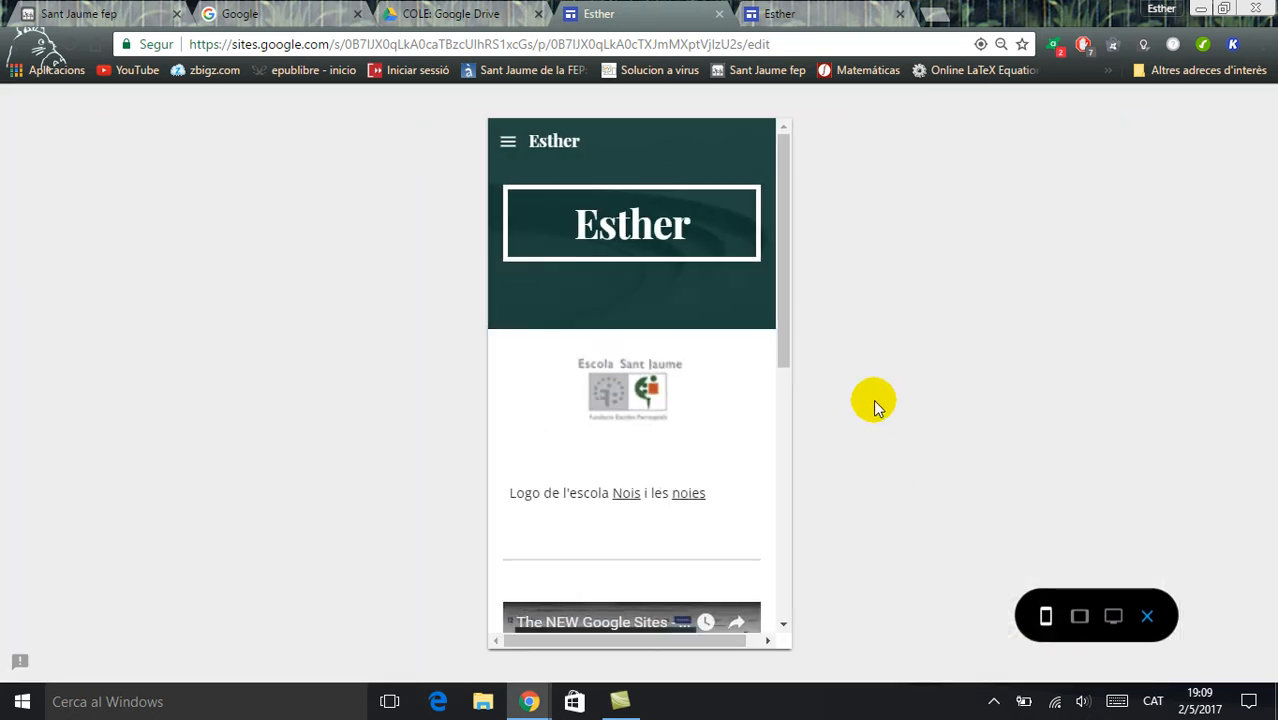
mouse_move(782, 305)
left_mouse_down()
mouse_move(789, 590)
mouse_move(761, 295)
left_mouse_up()
mouse_move(782, 271)
left_mouse_down()
mouse_move(790, 534)
mouse_move(769, 266)
left_mouse_up()
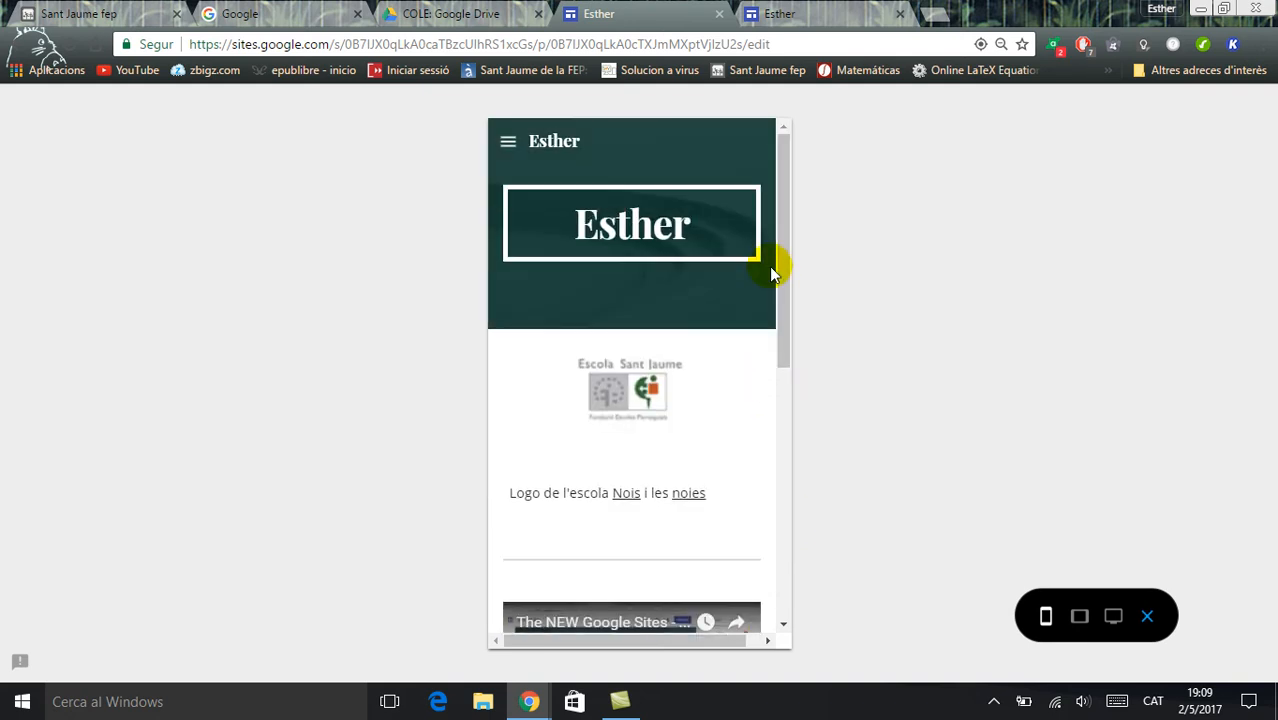
left_click(1146, 619)
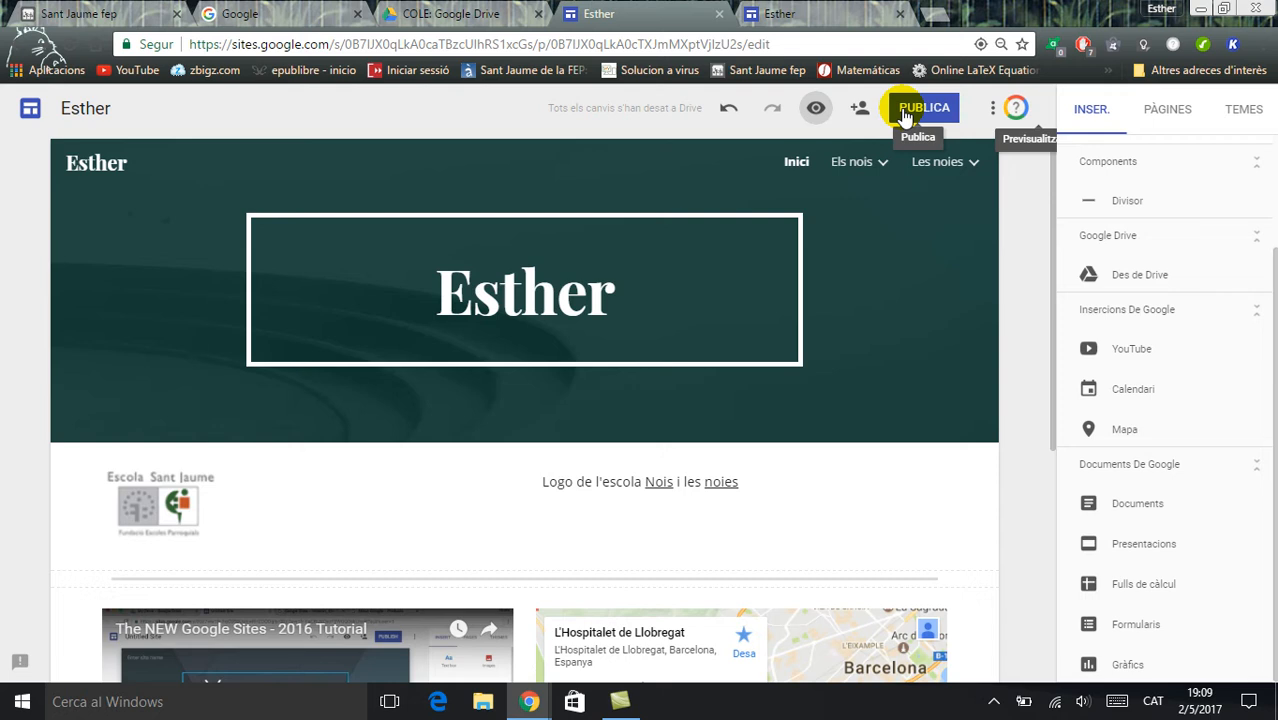
Publish the site with its title in lowercase as the address, copy the full URL, and allow access to "Tothom al web"
left_click(905, 112)
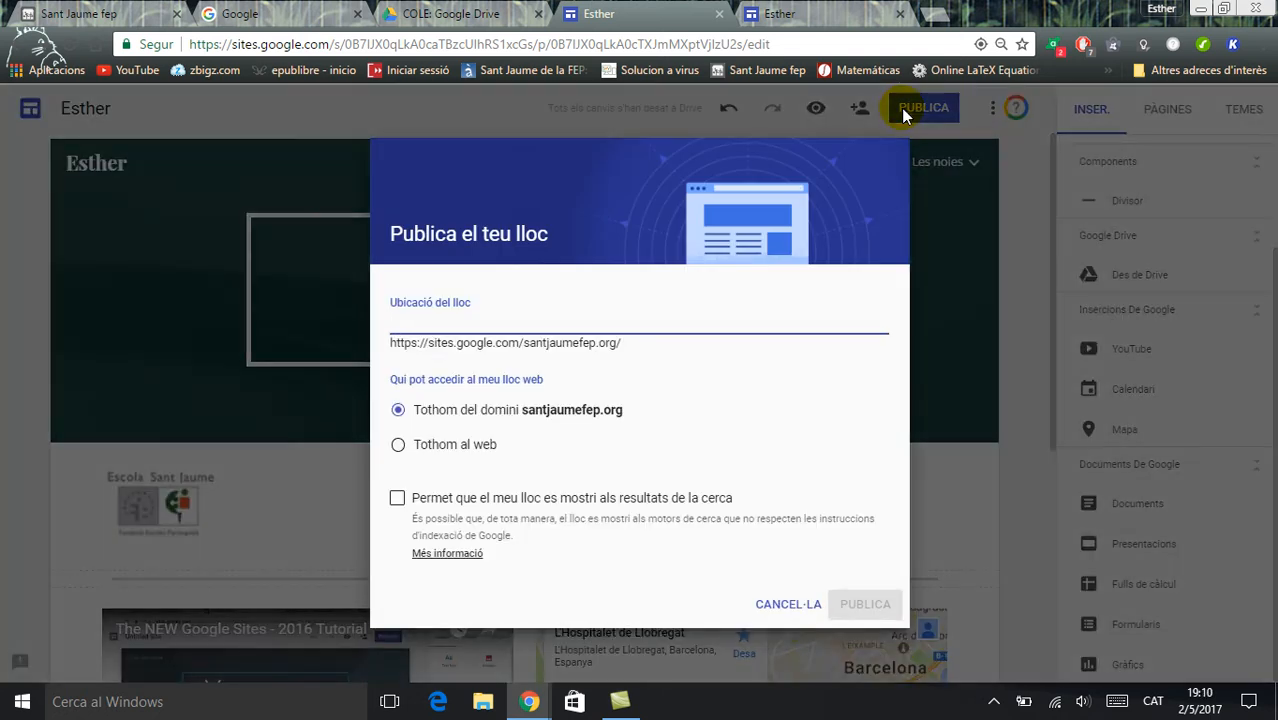
type("esther")
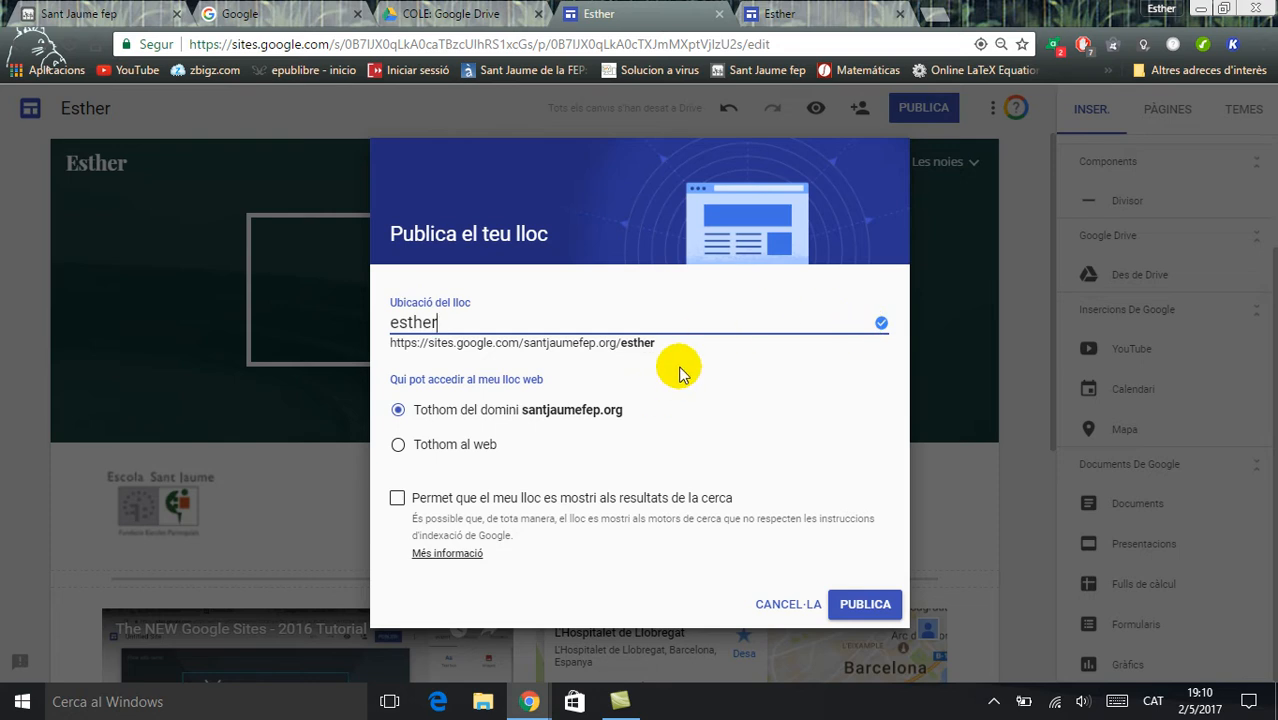
left_click_drag(658, 344, 392, 344)
key("ctrl+c")
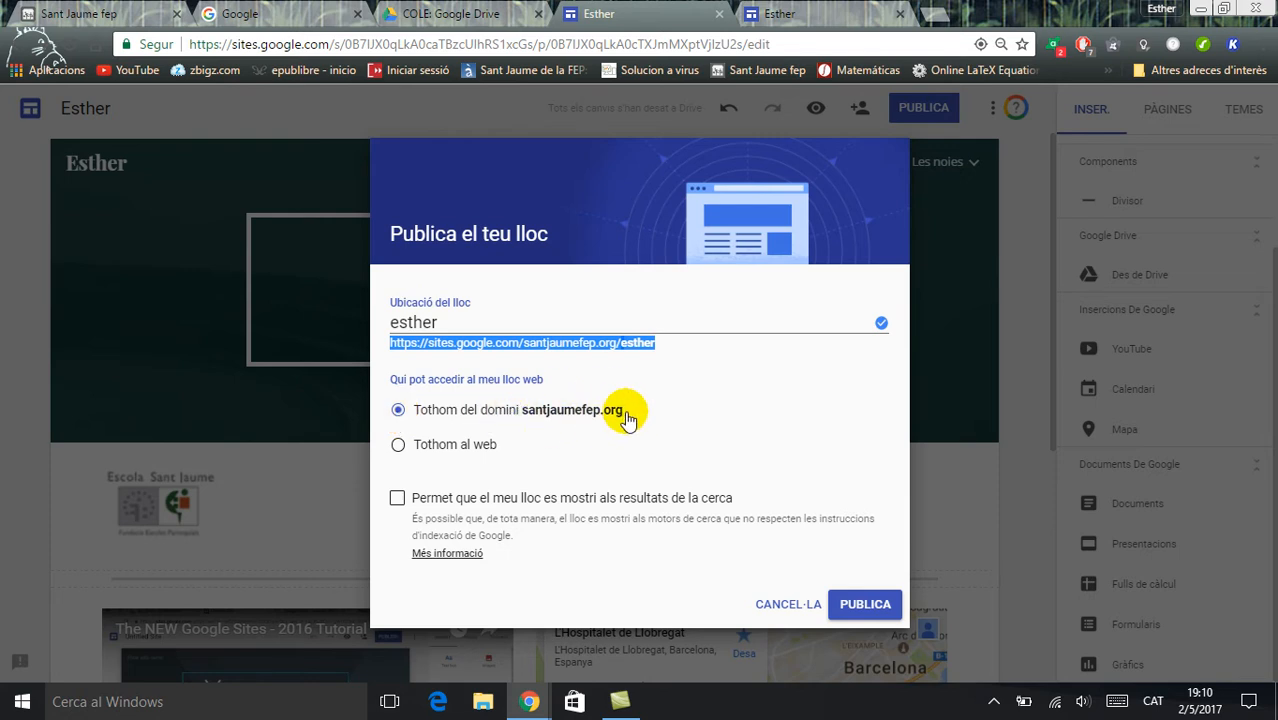
left_click(398, 446)
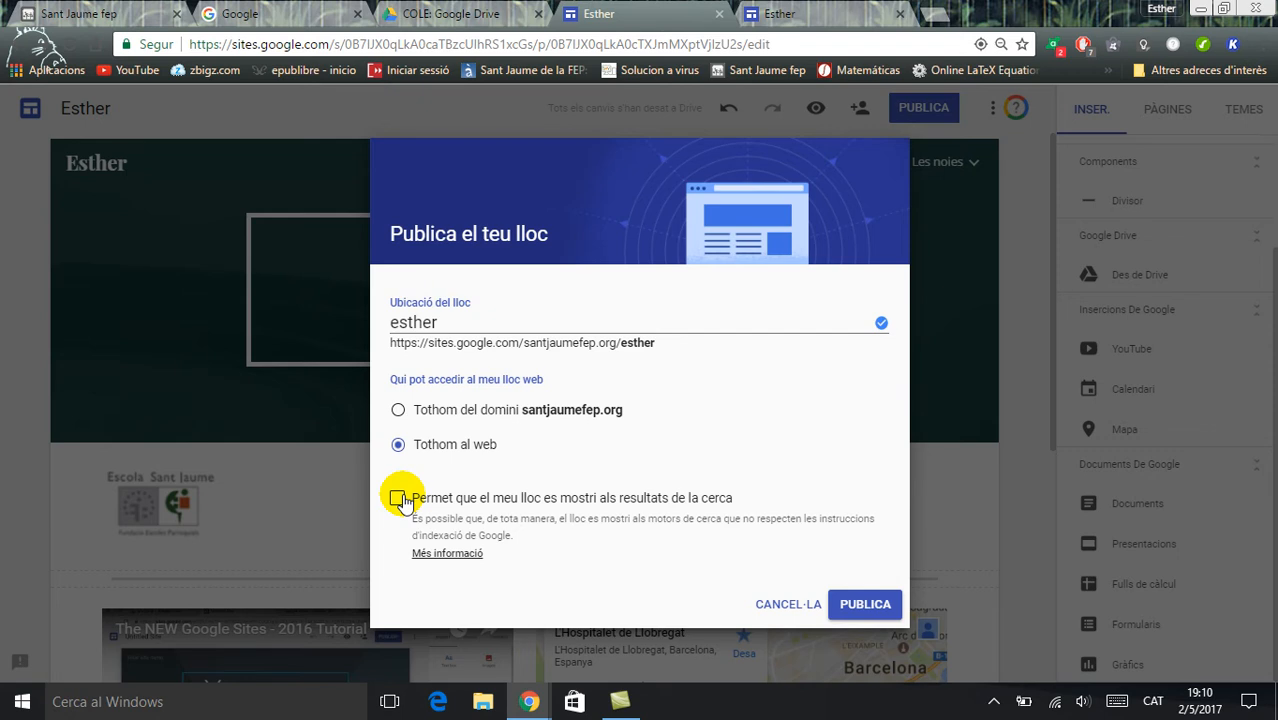
left_click(864, 604)
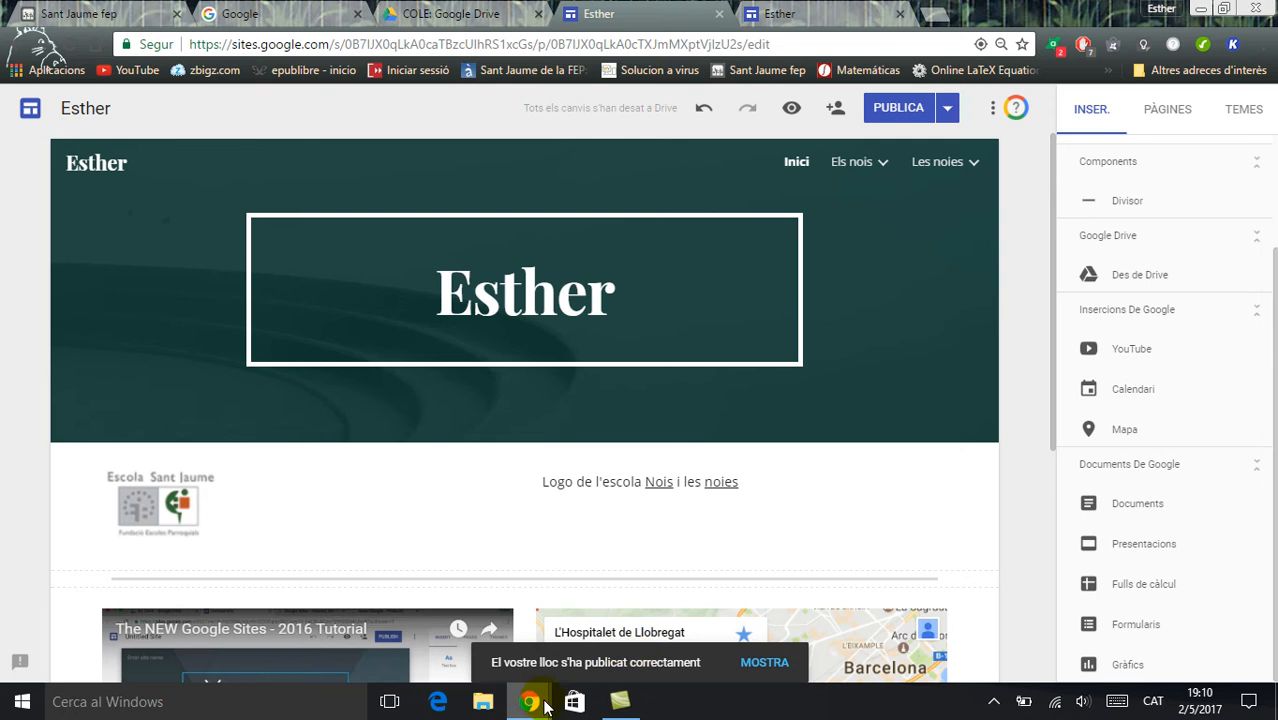
Switch to the incognito window, close the "La classe de 4t" site, and open the copied published address in a new tab
mouse_move(530, 700)
left_click(633, 634)
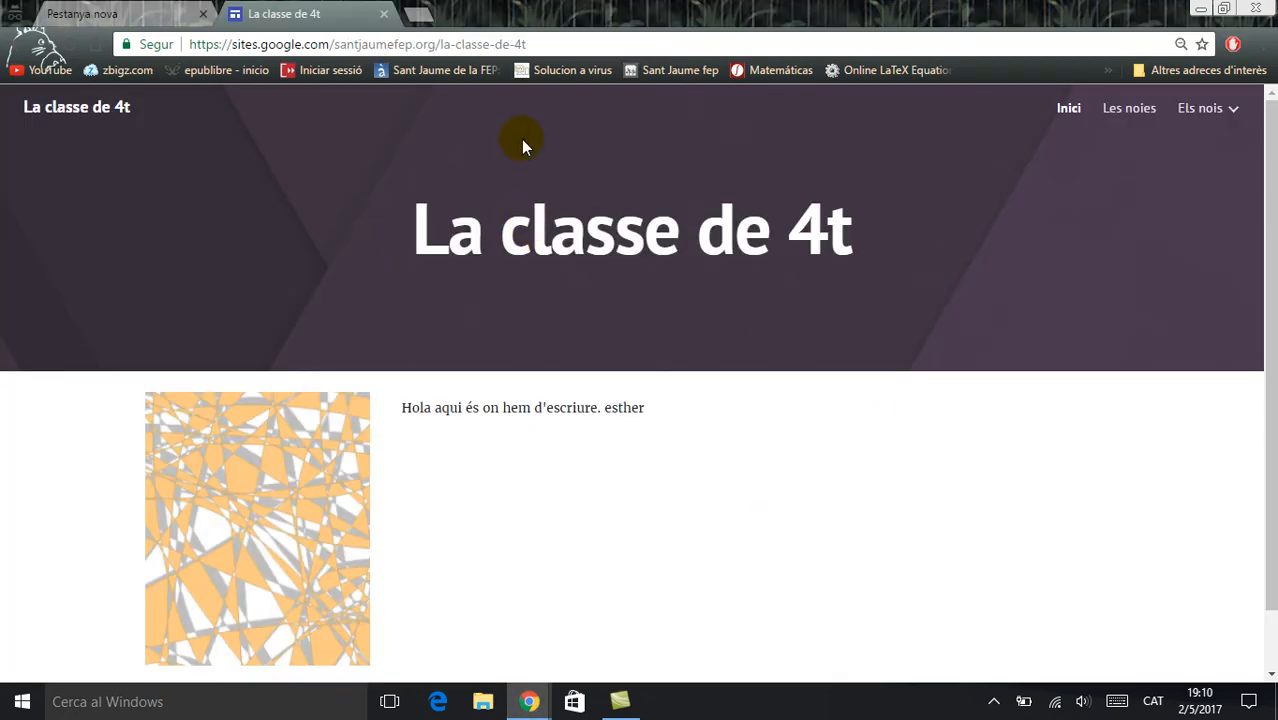
left_click(384, 15)
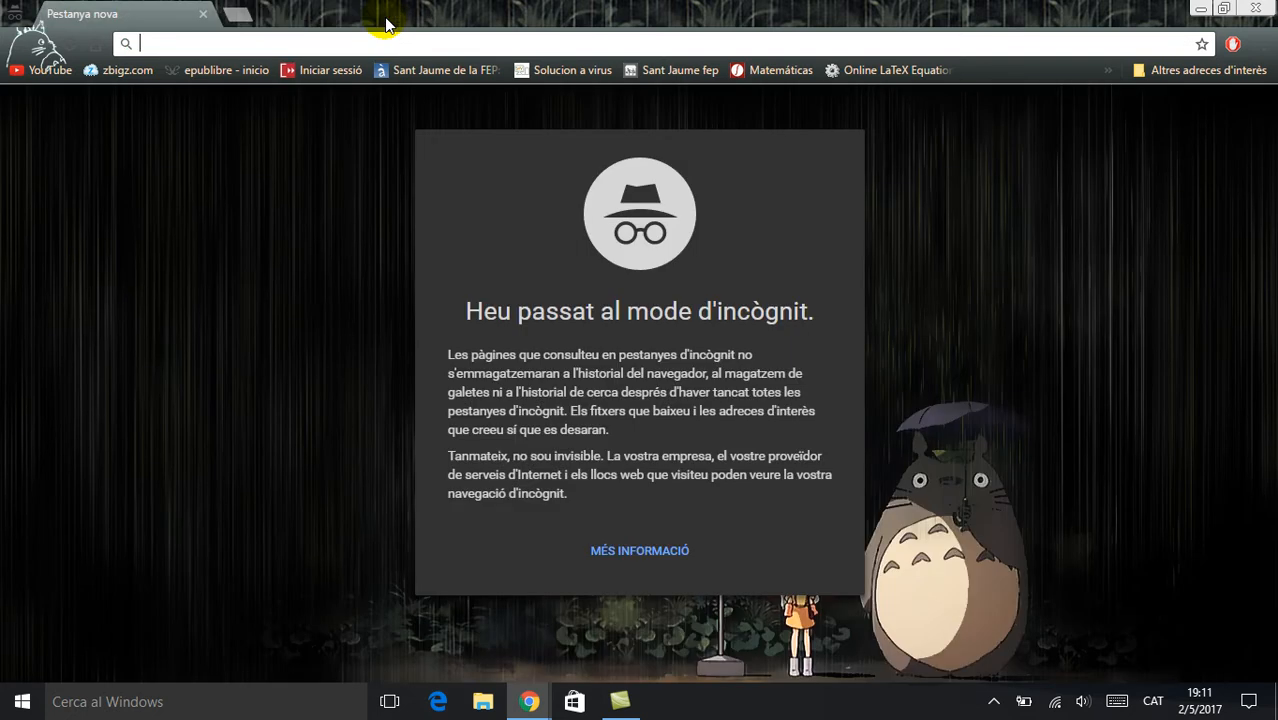
left_click(243, 16)
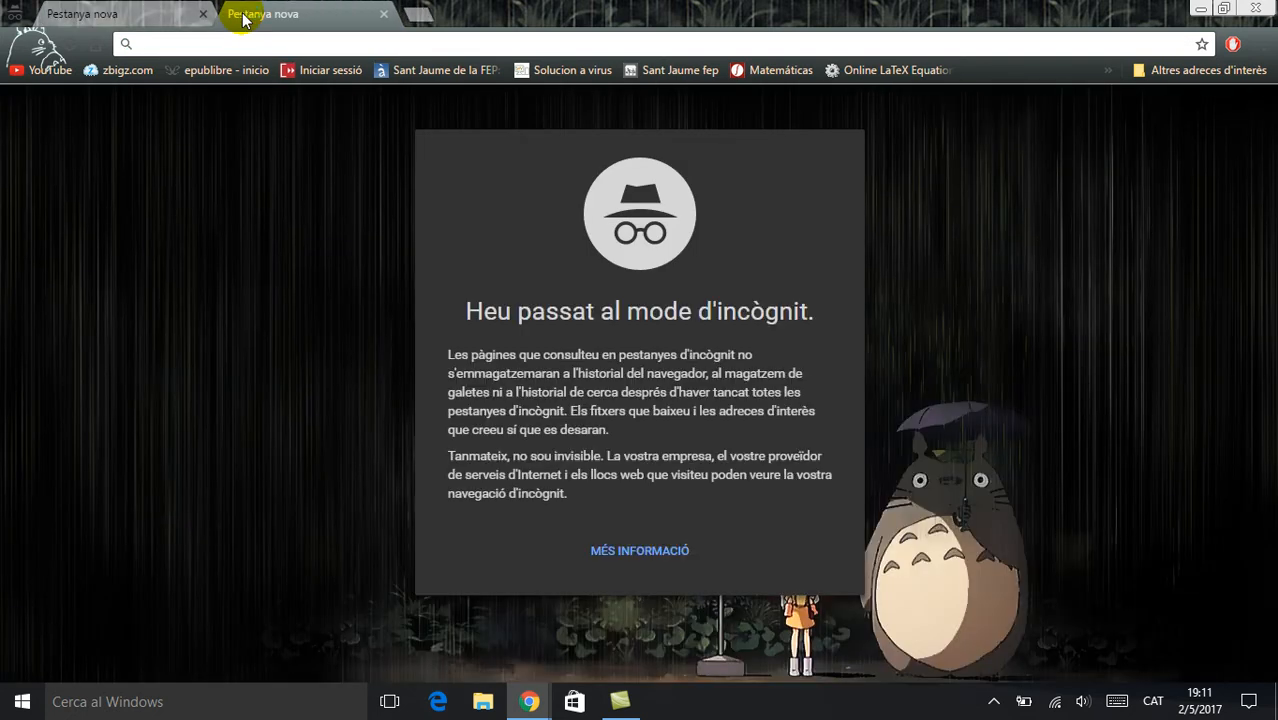
key("ctrl+v")
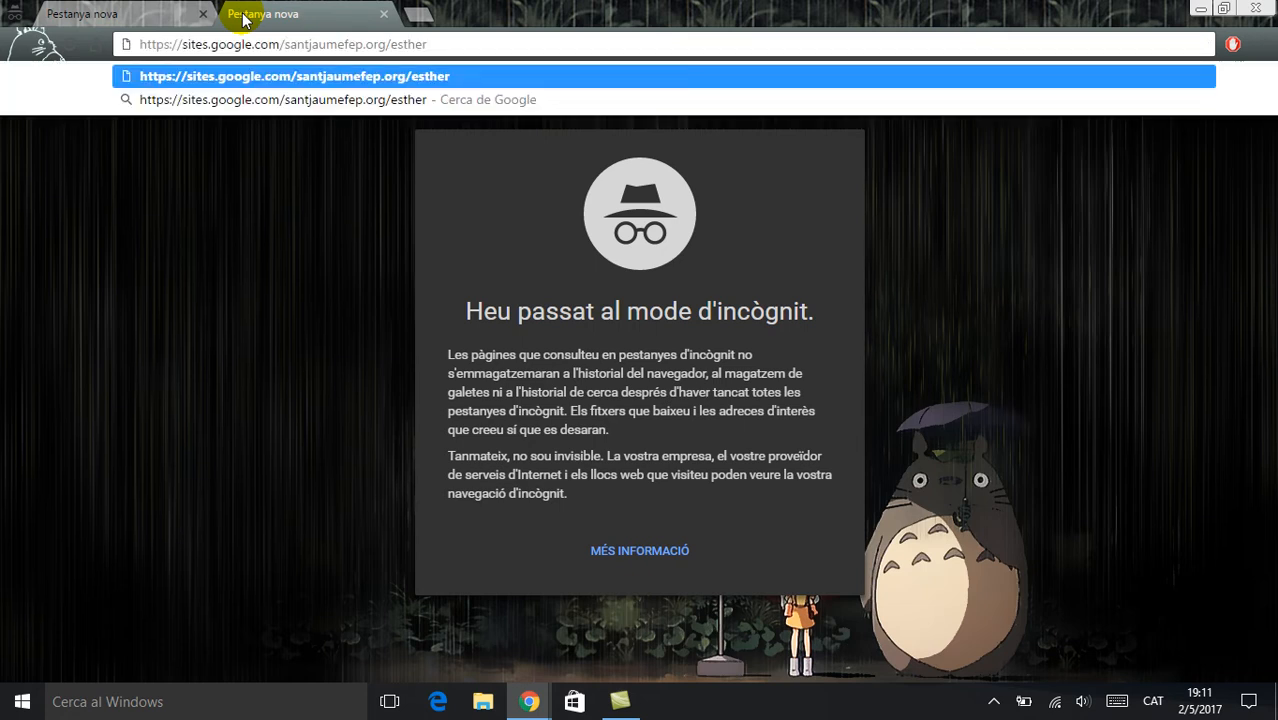
key("Return")
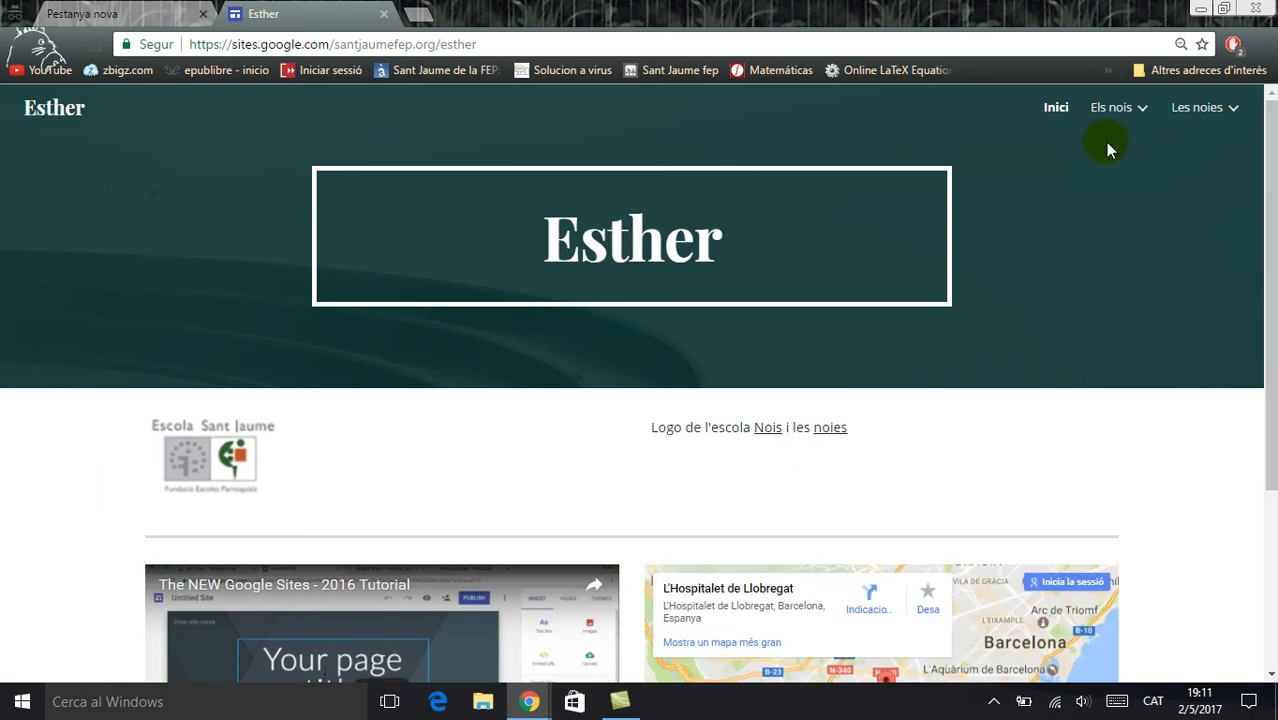
Test the "Nois" and "noies" text links on the published site, going back to "Inici" after each, and return to the editor
mouse_move(1098, 110)
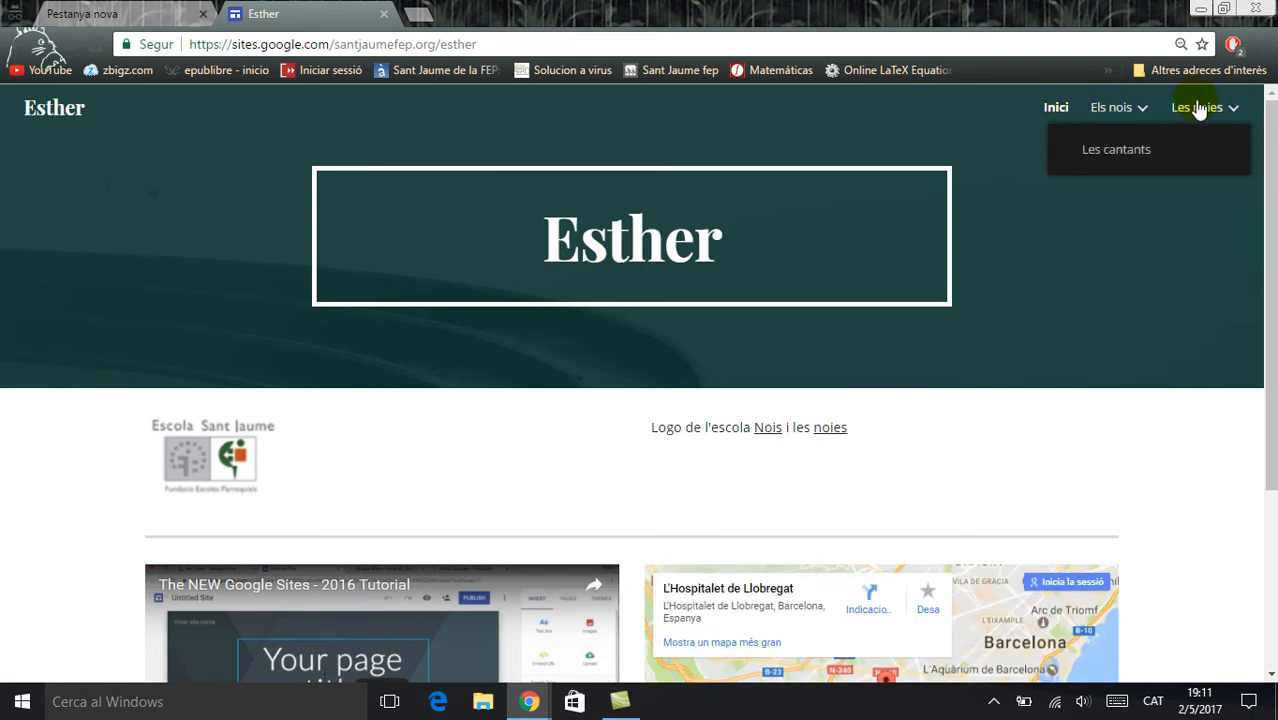
left_click(763, 427)
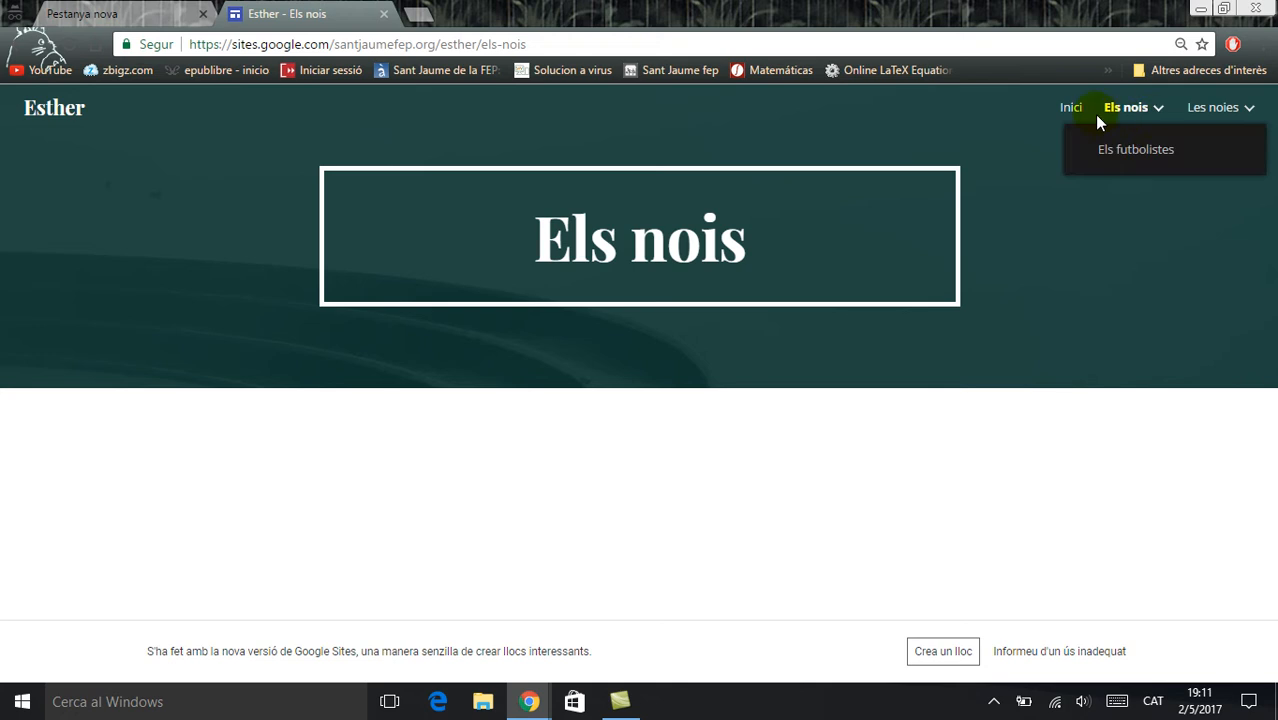
left_click(1070, 110)
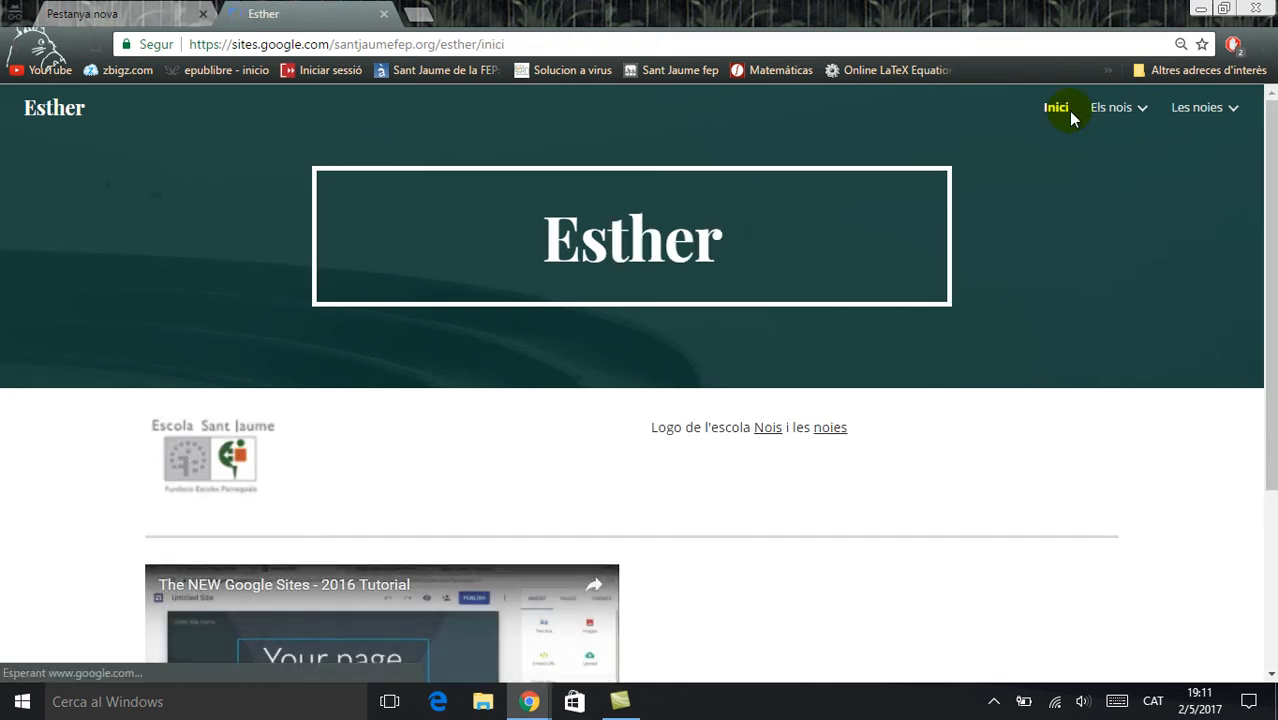
left_click(831, 429)
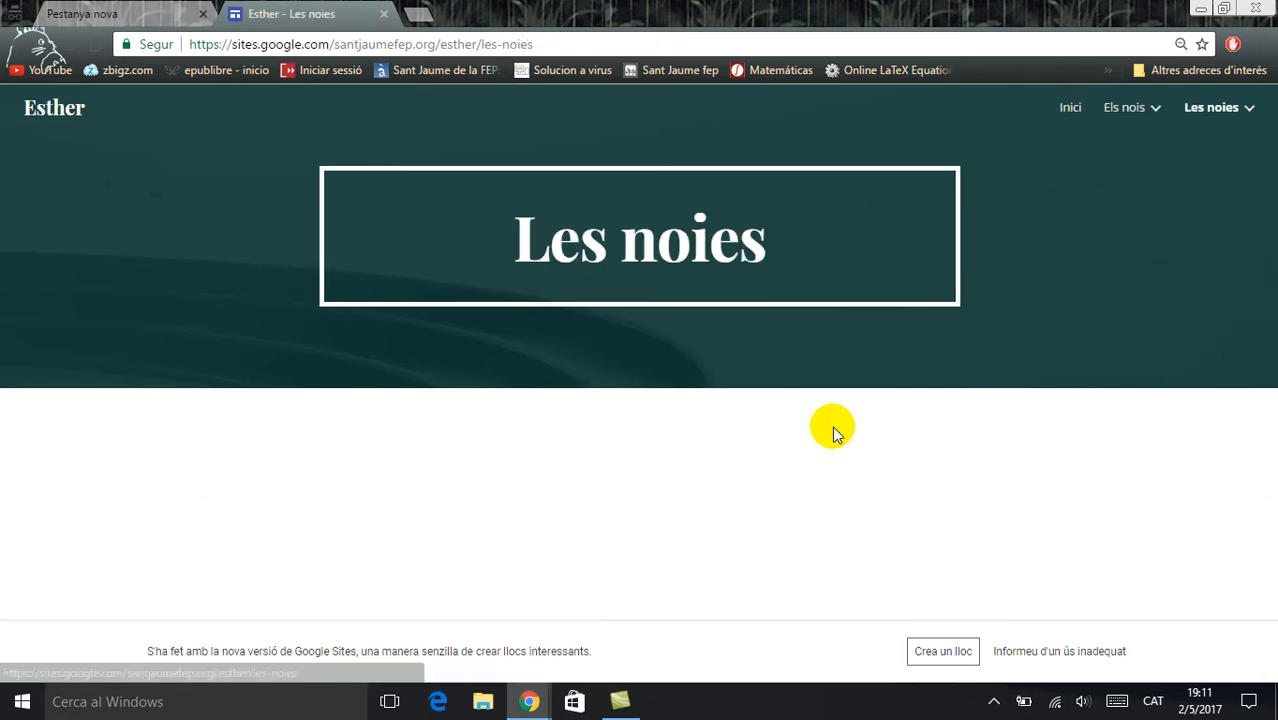
left_click(1069, 113)
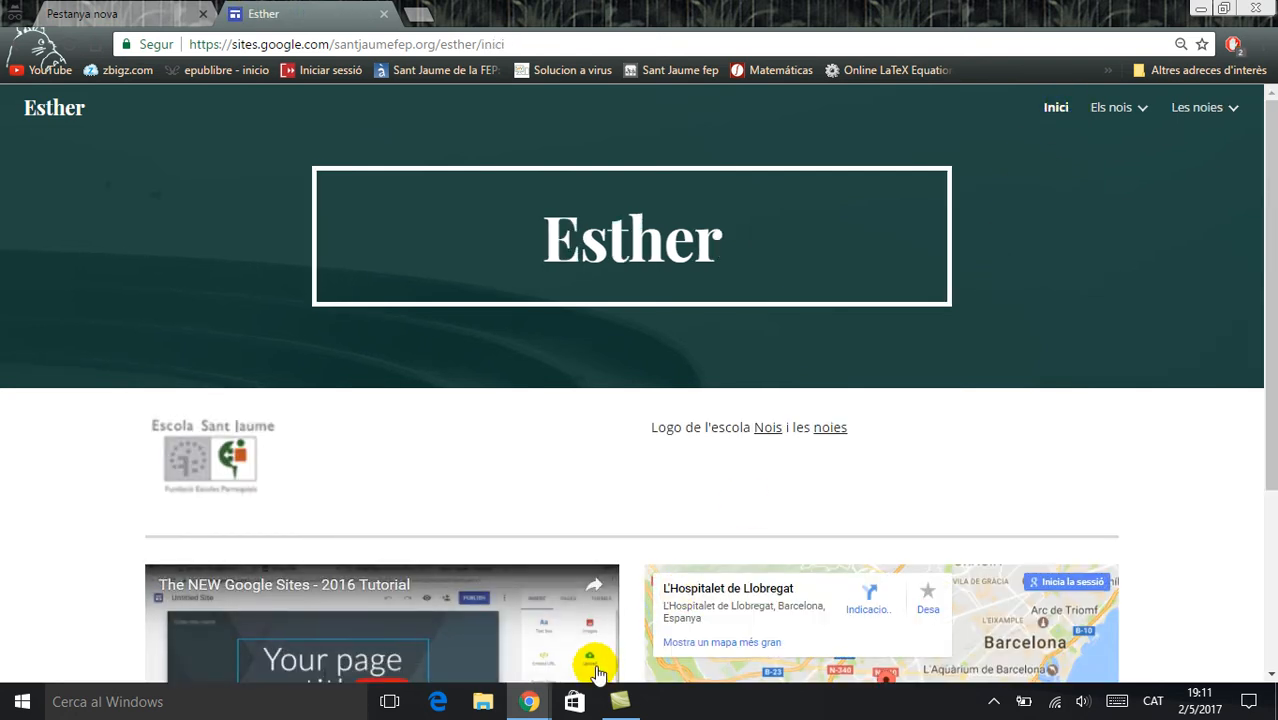
mouse_move(528, 712)
left_click(471, 640)
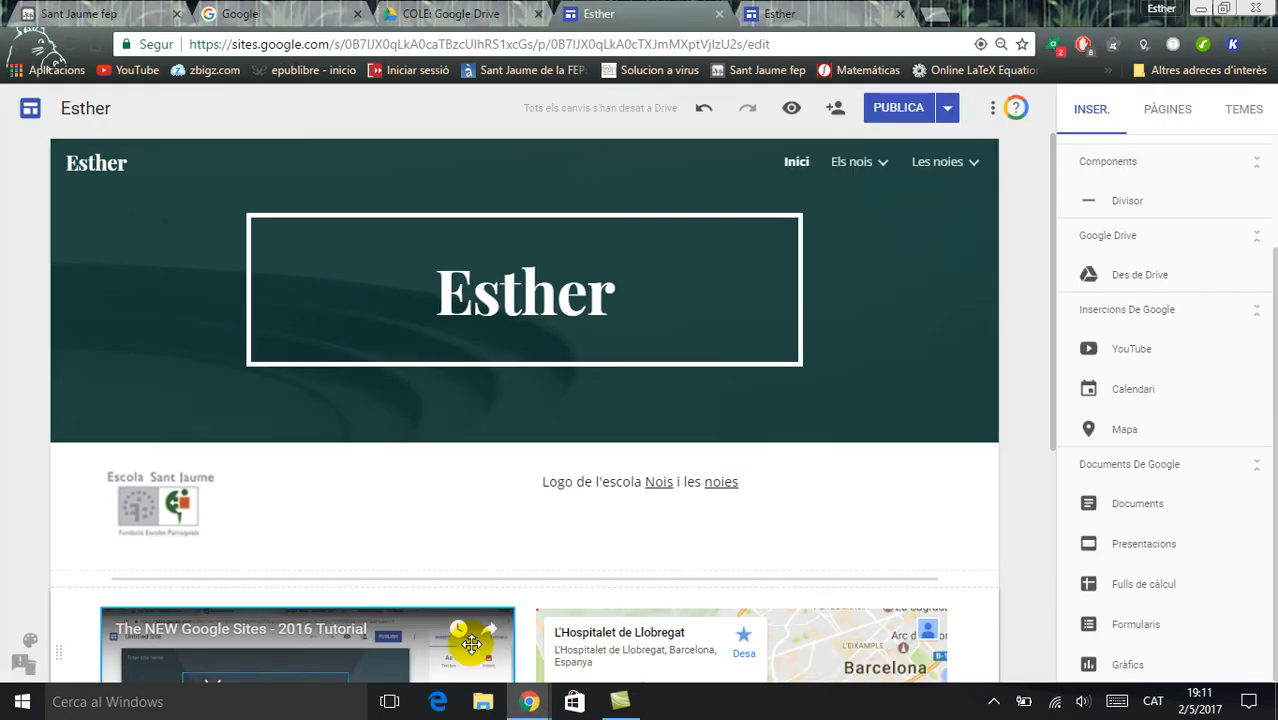
left_click(990, 110)
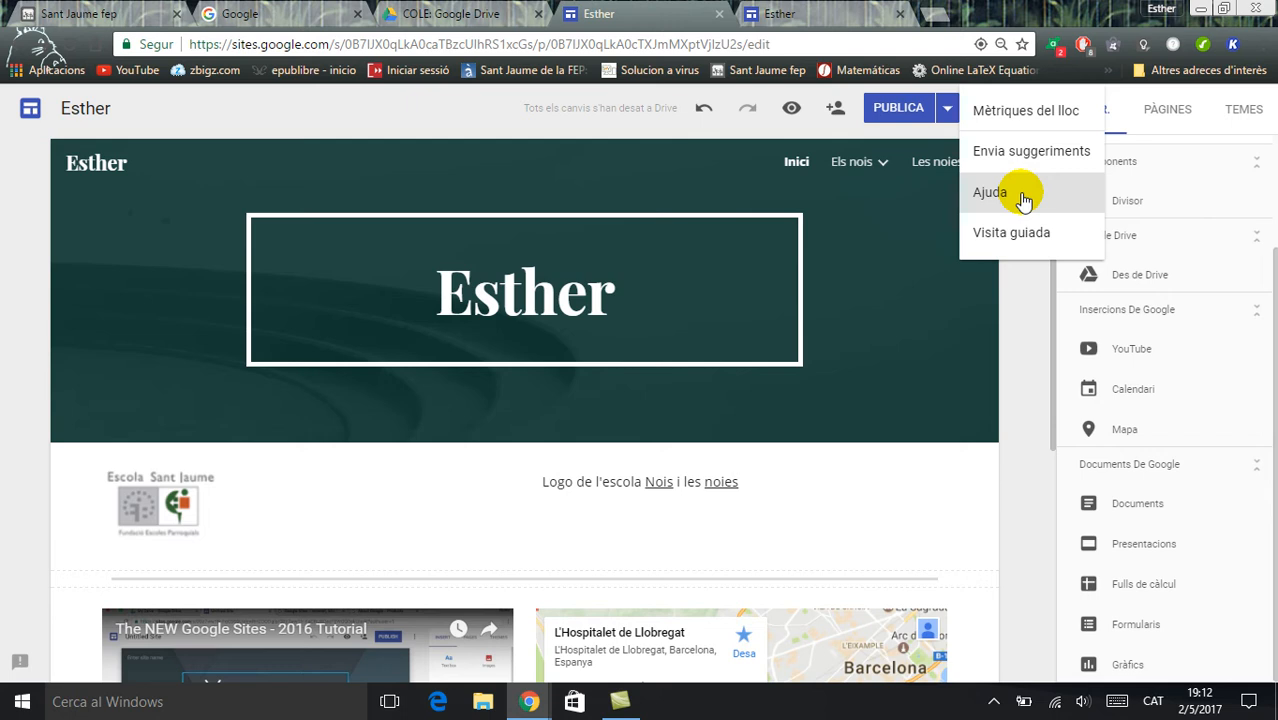
left_click(947, 110)
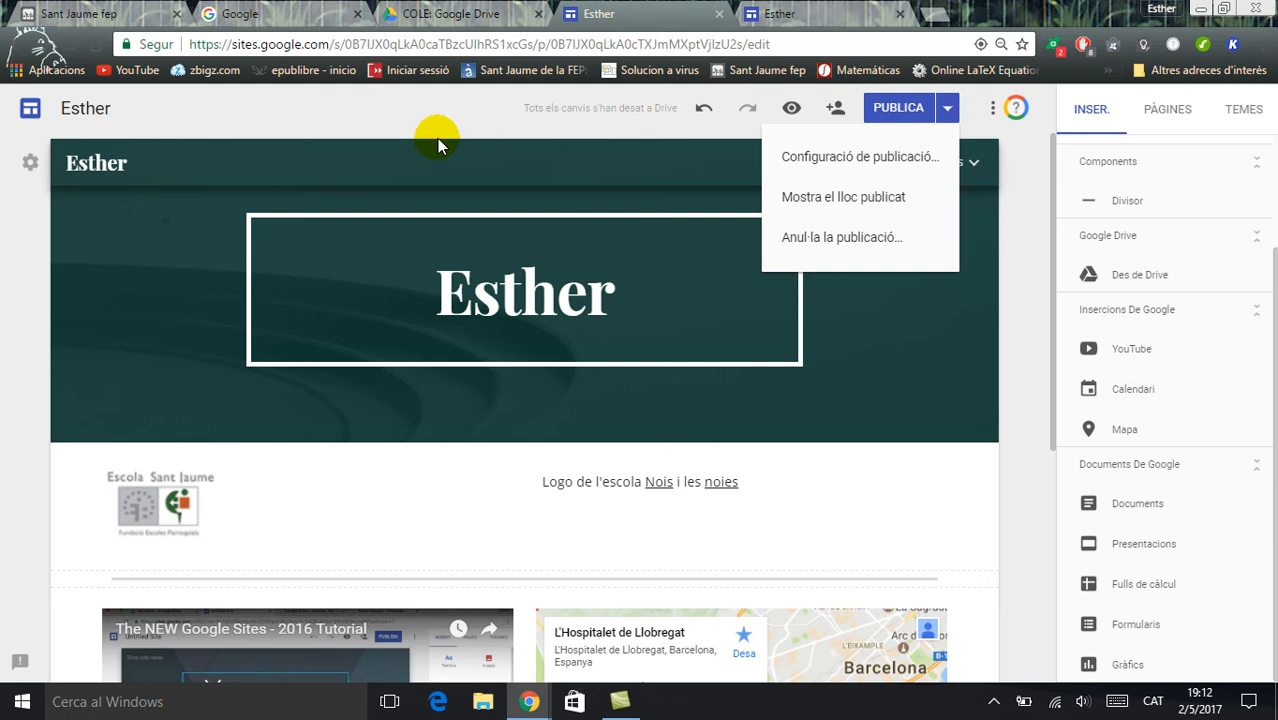
left_click(415, 117)
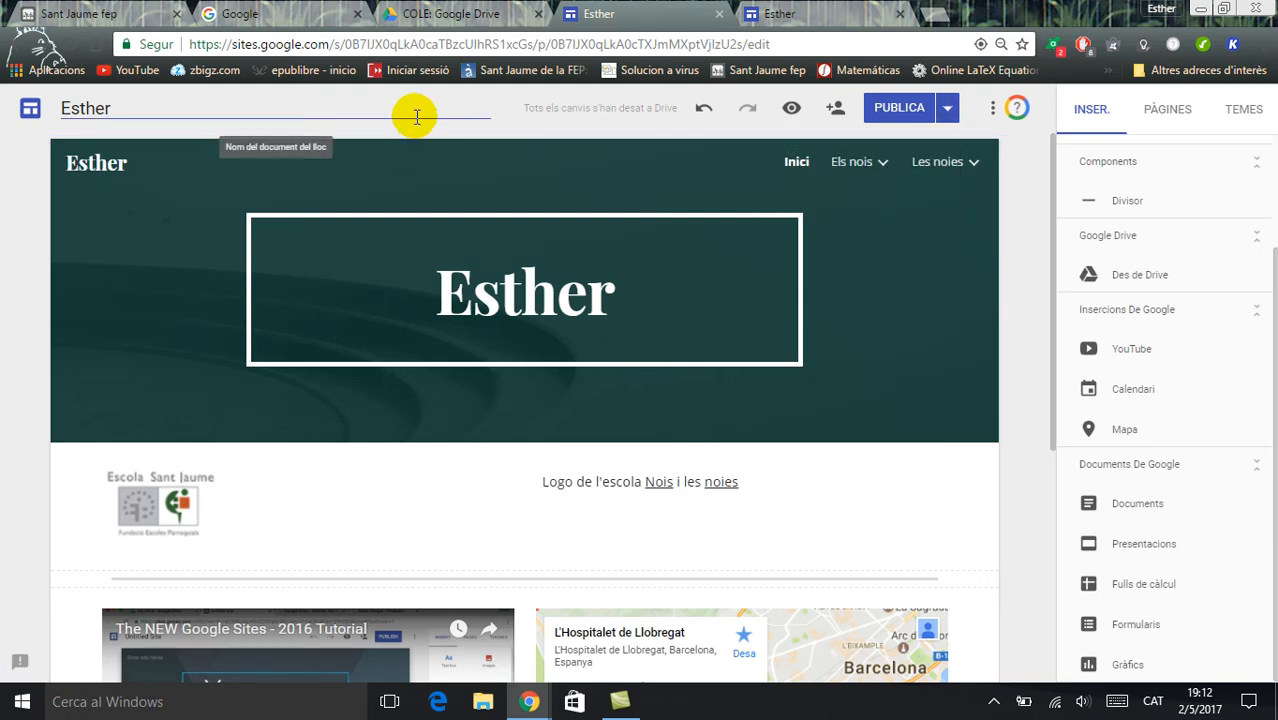
left_click(179, 275)
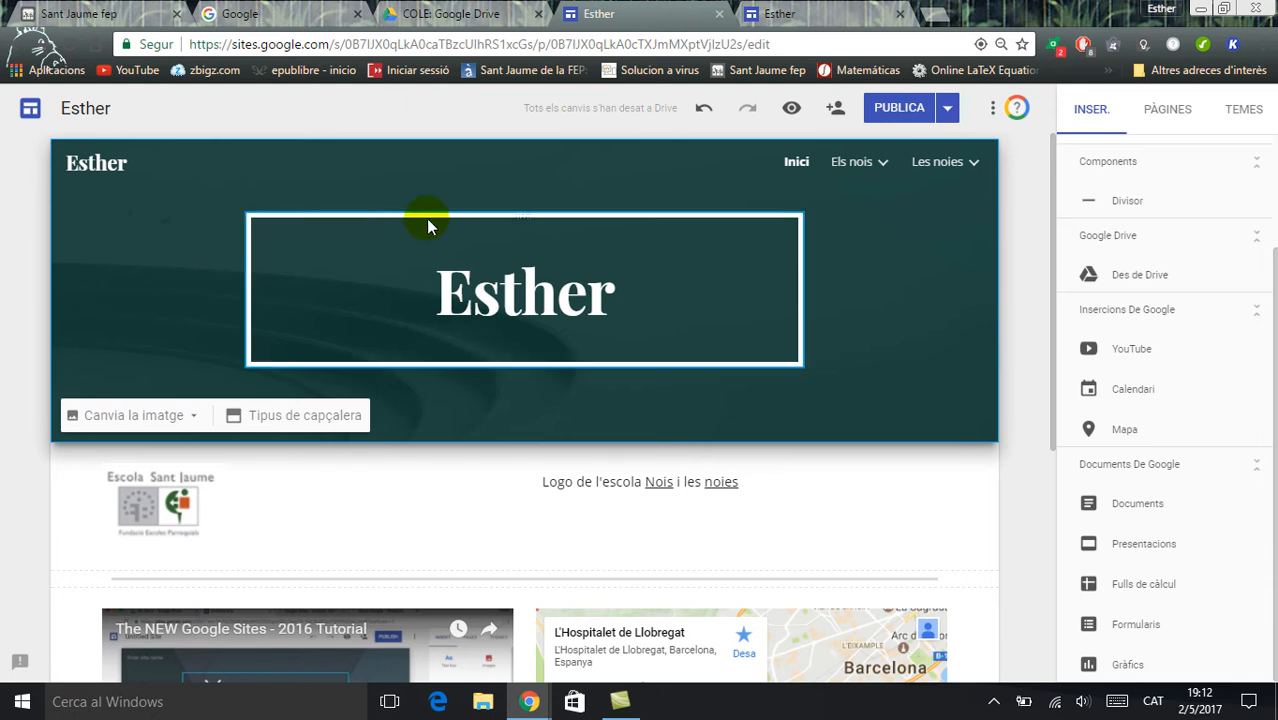
mouse_move(869, 168)
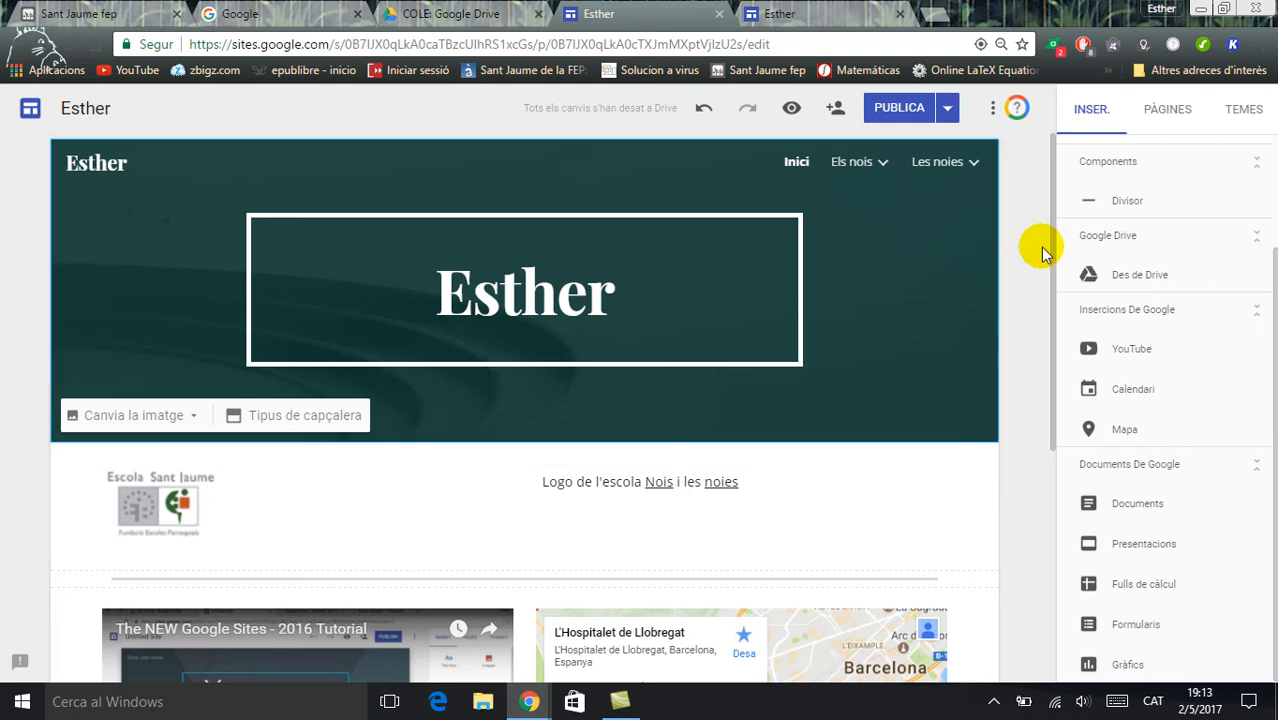
left_click_drag(1058, 249, 1056, 372)
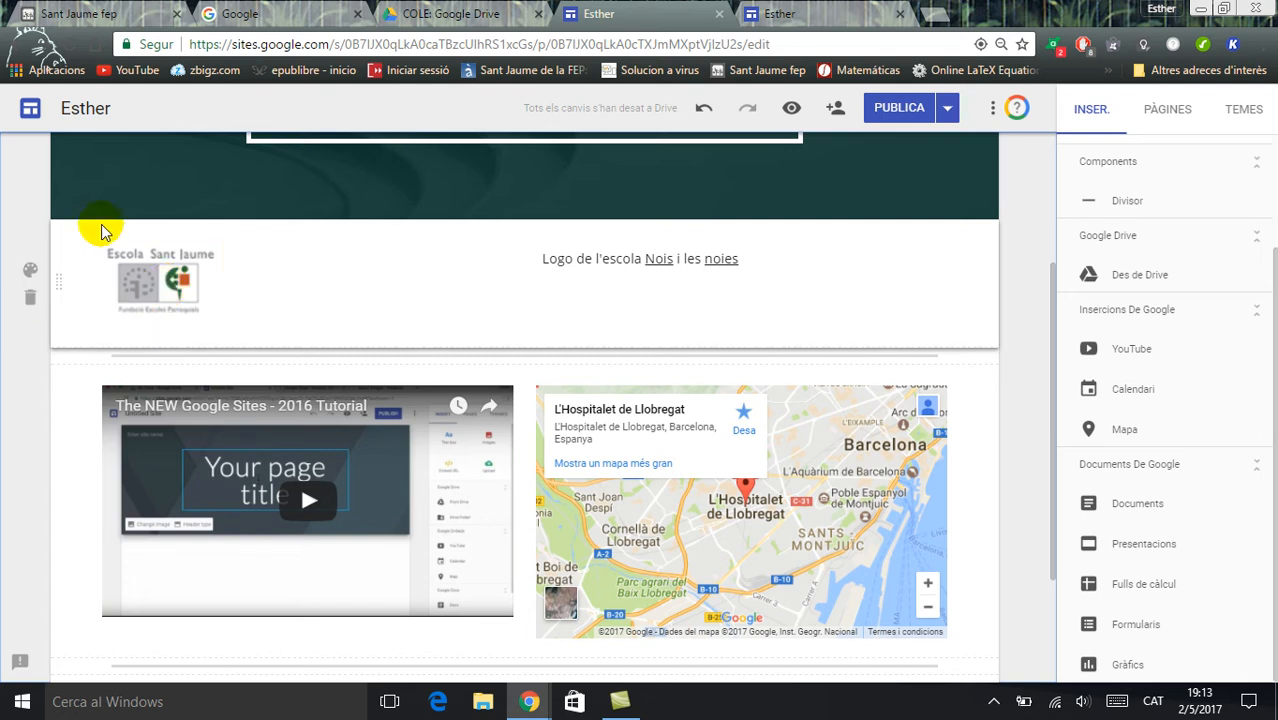
left_click(640, 266)
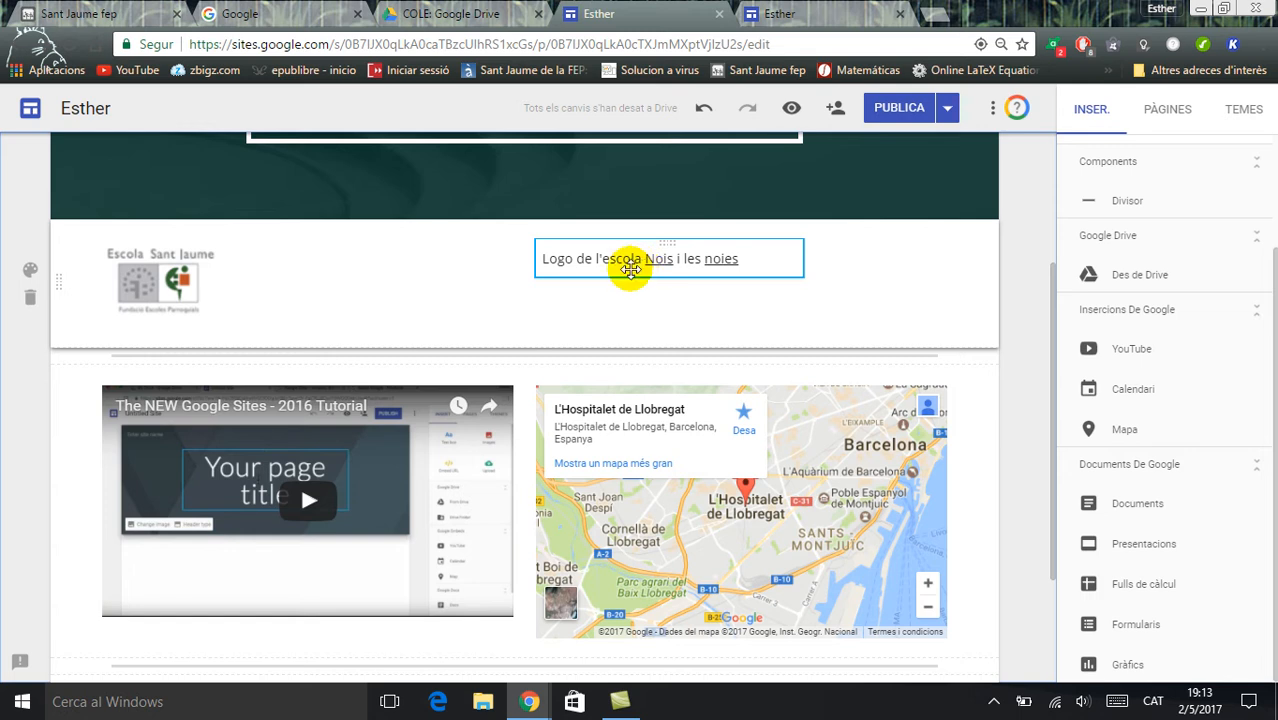
left_click(606, 310)
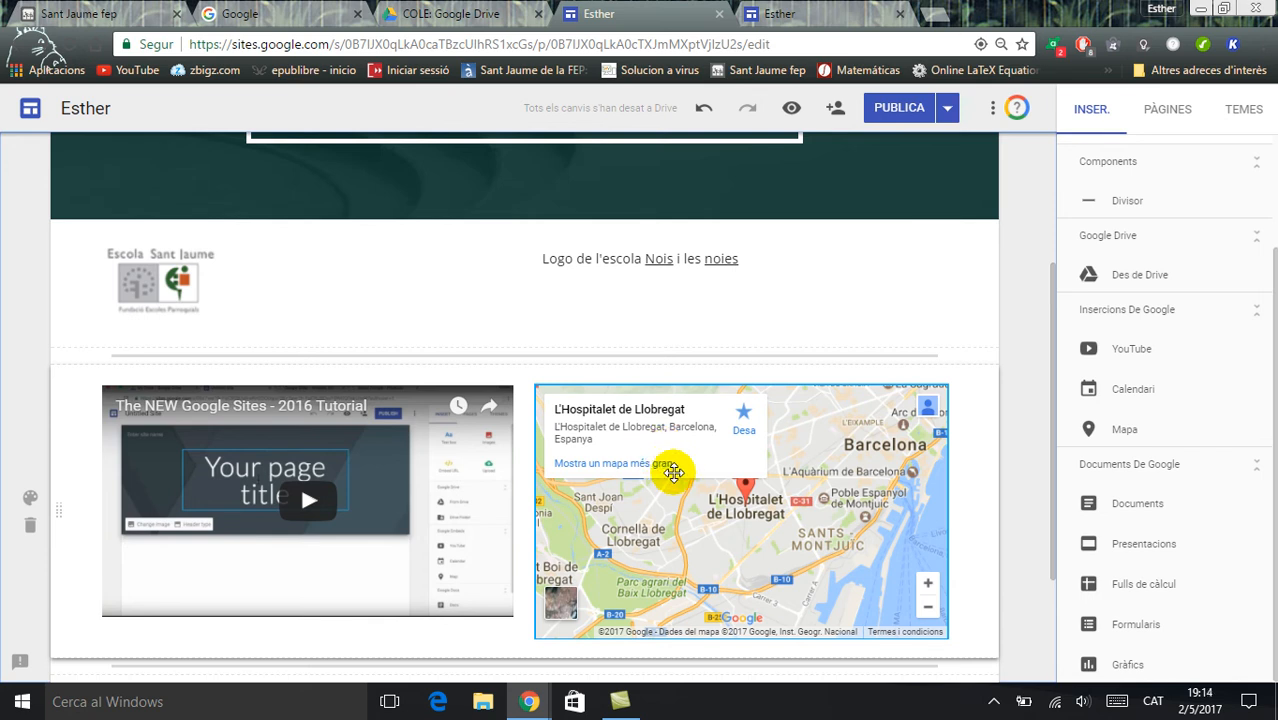
left_click(378, 472)
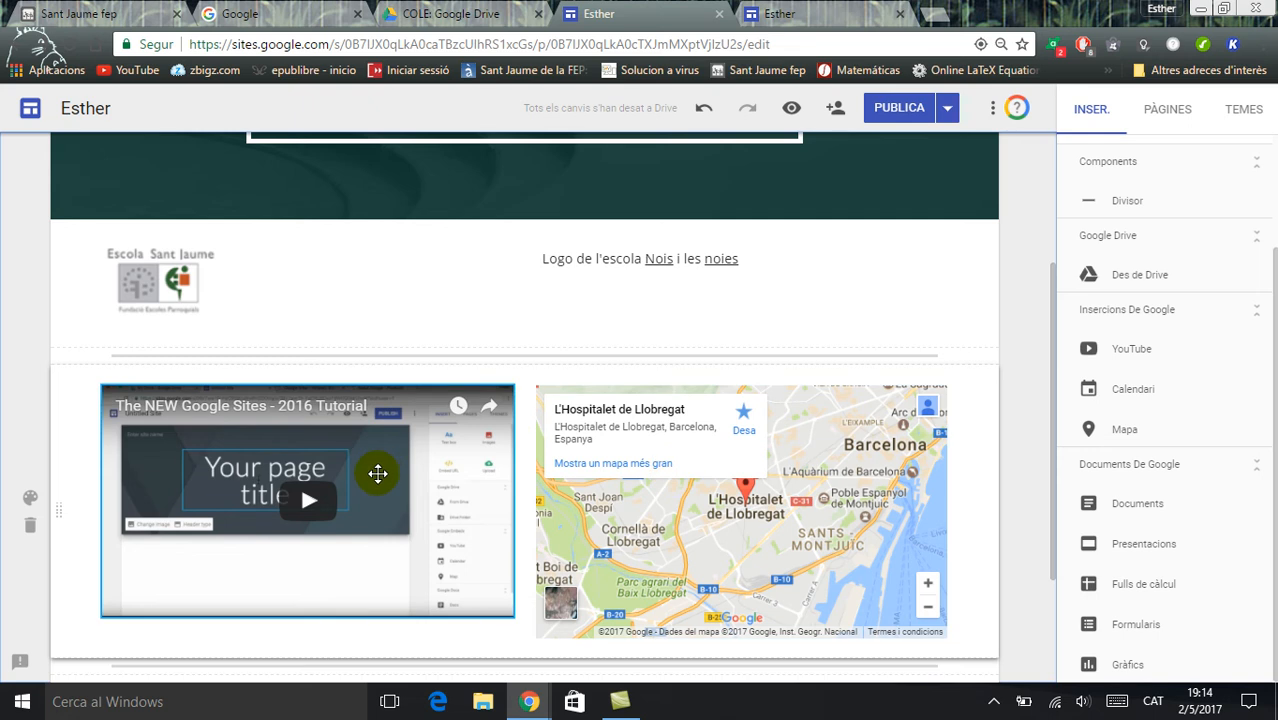